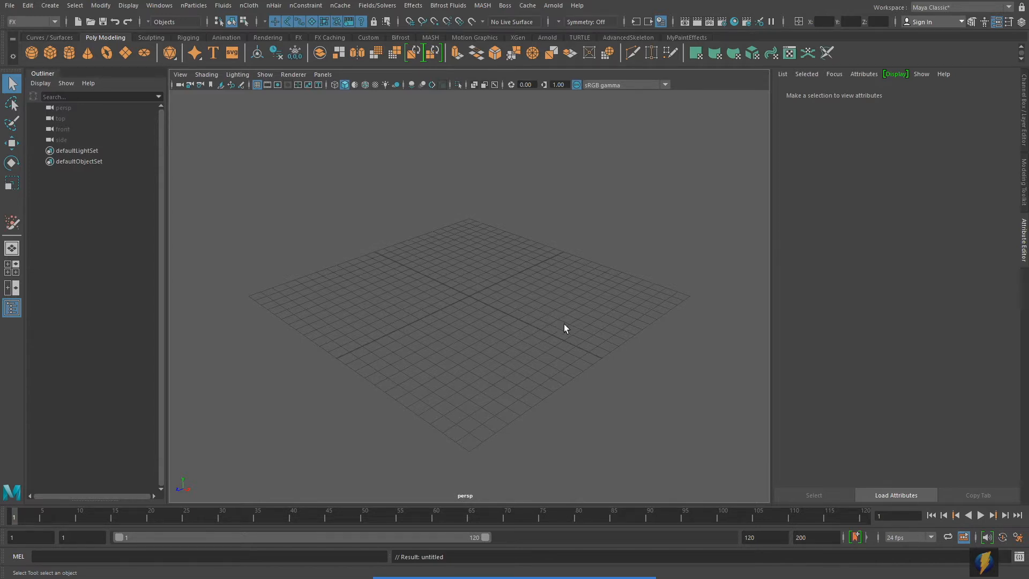
- Create an nParticle emitter with reset default settings, adding emitter1, nParticle1 and nucleus1
{"action": "left_click", "coordinate": [191, 6]}
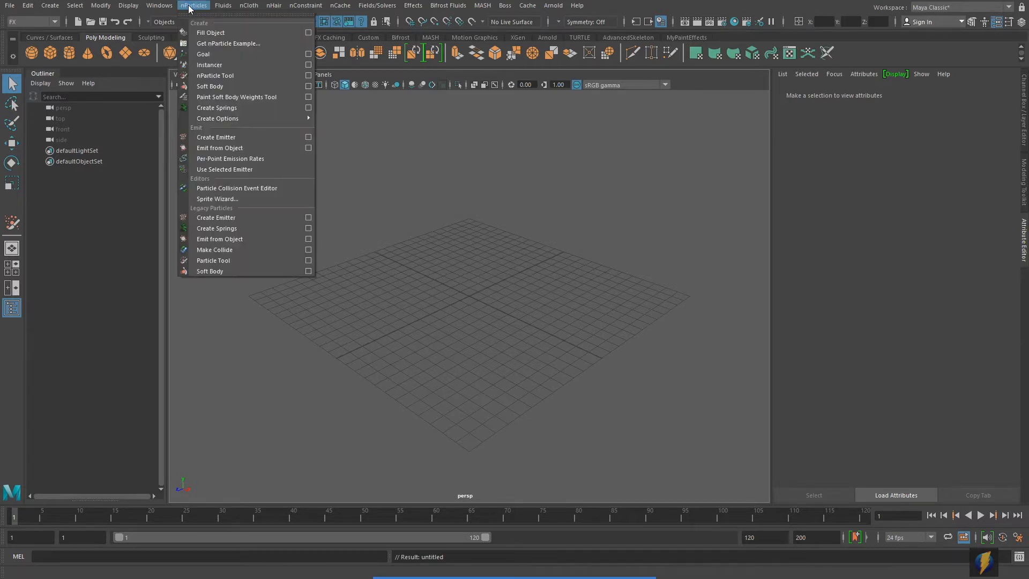
{"action": "mouse_move", "coordinate": [220, 119]}
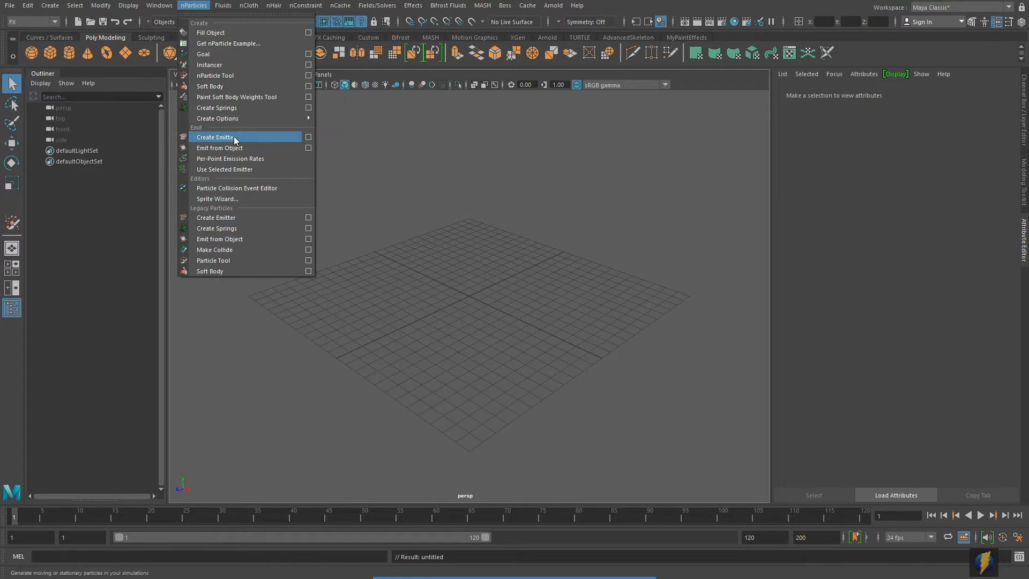
{"action": "left_click", "coordinate": [311, 137]}
{"action": "left_click", "coordinate": [615, 173]}
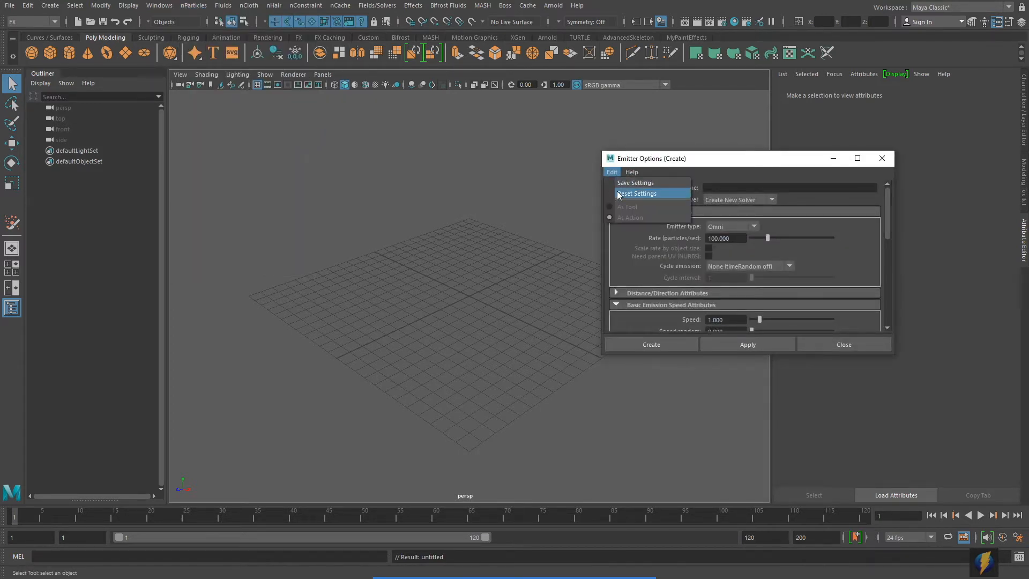
{"action": "left_click", "coordinate": [642, 193]}
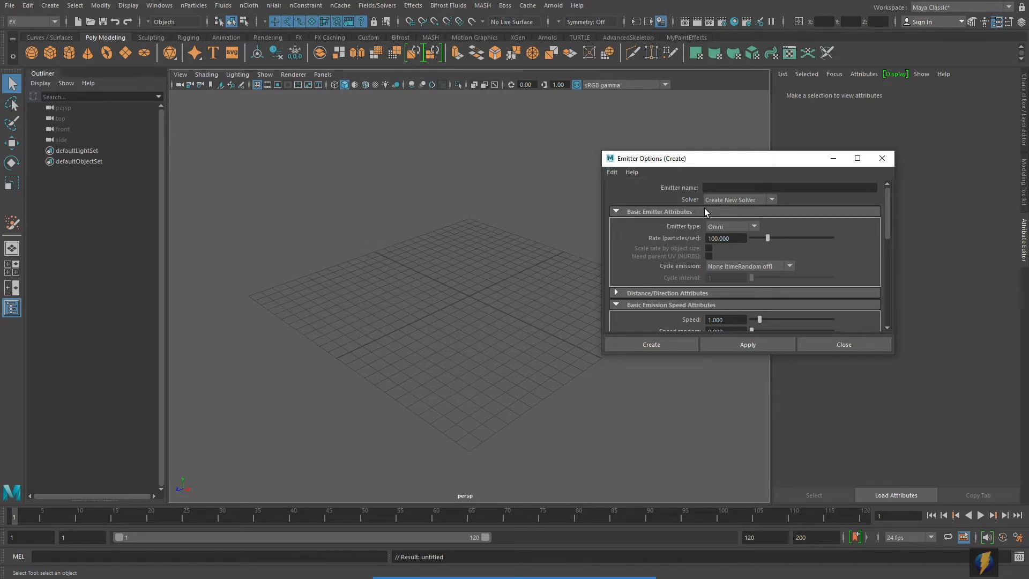
{"action": "left_click", "coordinate": [742, 346]}
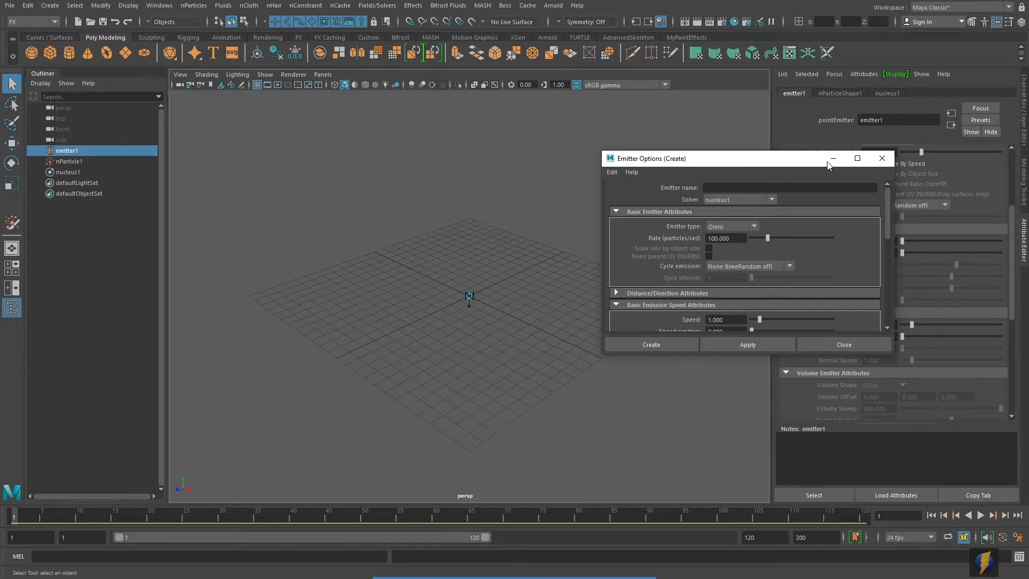
{"action": "left_click", "coordinate": [882, 158]}
{"action": "left_click_drag", "start_coordinate": [442, 317], "coordinate": [446, 314], "text": "alt"}
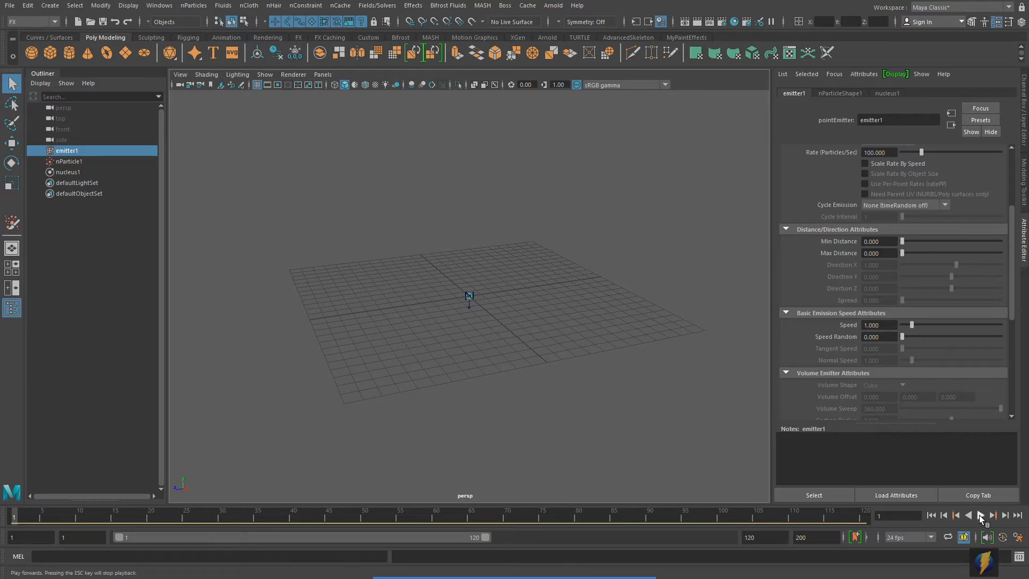
- Play the simulation to watch particles emit, then stop and rewind to frame 1
{"action": "left_click", "coordinate": [981, 516]}
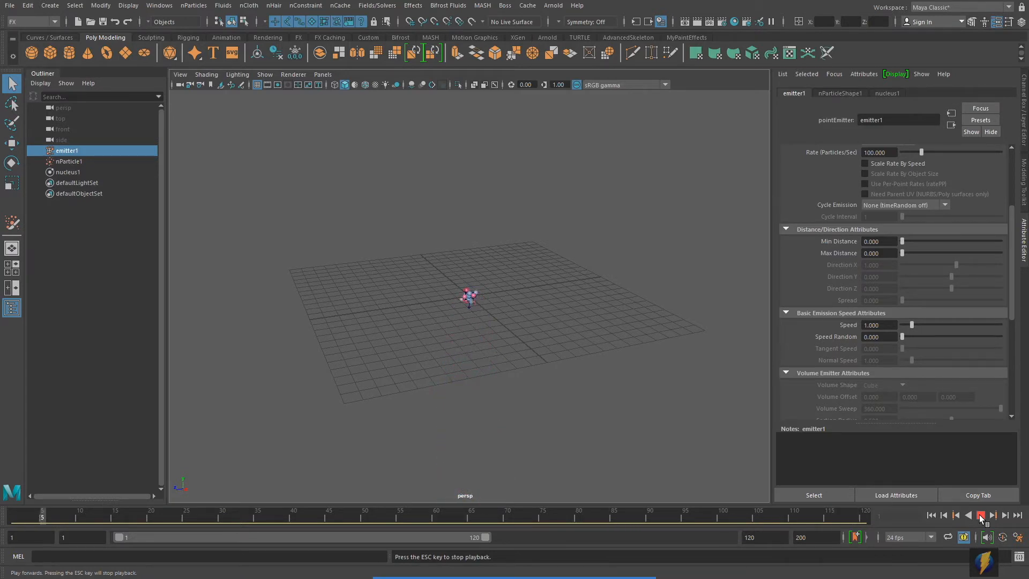
{"action": "left_click", "coordinate": [981, 515]}
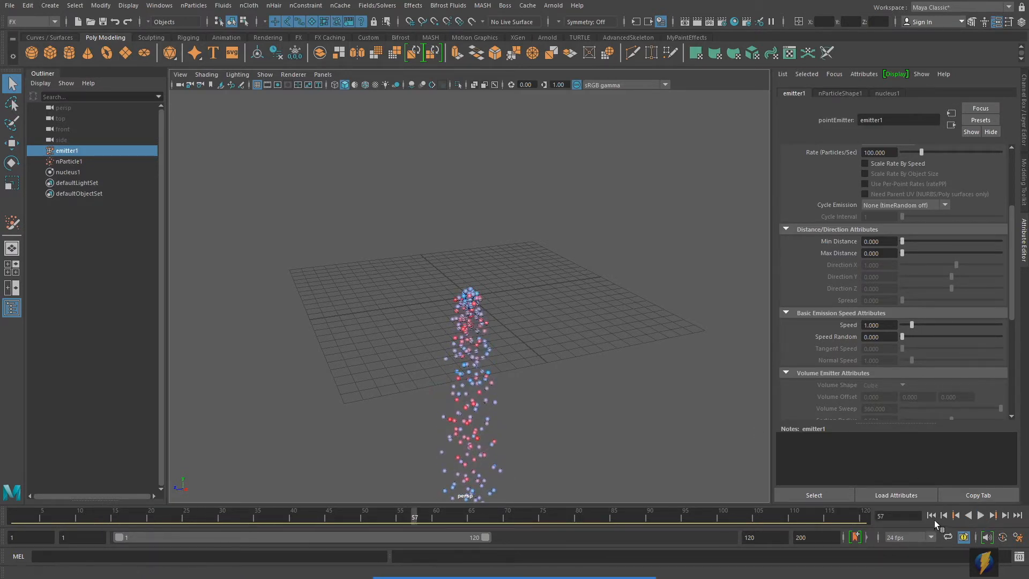
{"action": "left_click", "coordinate": [931, 516]}
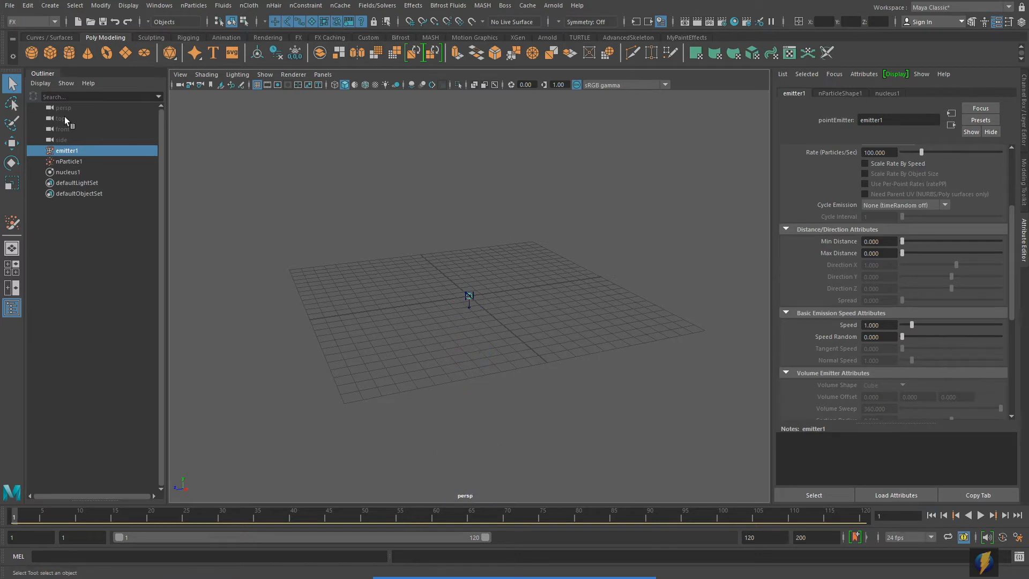
- Raise emitter1 along Y with the Move tool so it sits above the grid
{"action": "left_click", "coordinate": [58, 152]}
{"action": "right_click_drag", "start_coordinate": [461, 264], "coordinate": [637, 254], "text": "alt"}
{"action": "left_click", "coordinate": [15, 143]}
{"action": "left_click_drag", "start_coordinate": [493, 210], "coordinate": [453, 202], "text": "alt"}
{"action": "left_click_drag", "start_coordinate": [471, 239], "coordinate": [477, 200]}
{"action": "middle_click_drag", "start_coordinate": [508, 212], "coordinate": [492, 225], "text": "alt"}
{"action": "left_click_drag", "start_coordinate": [491, 228], "coordinate": [518, 236], "text": "alt"}
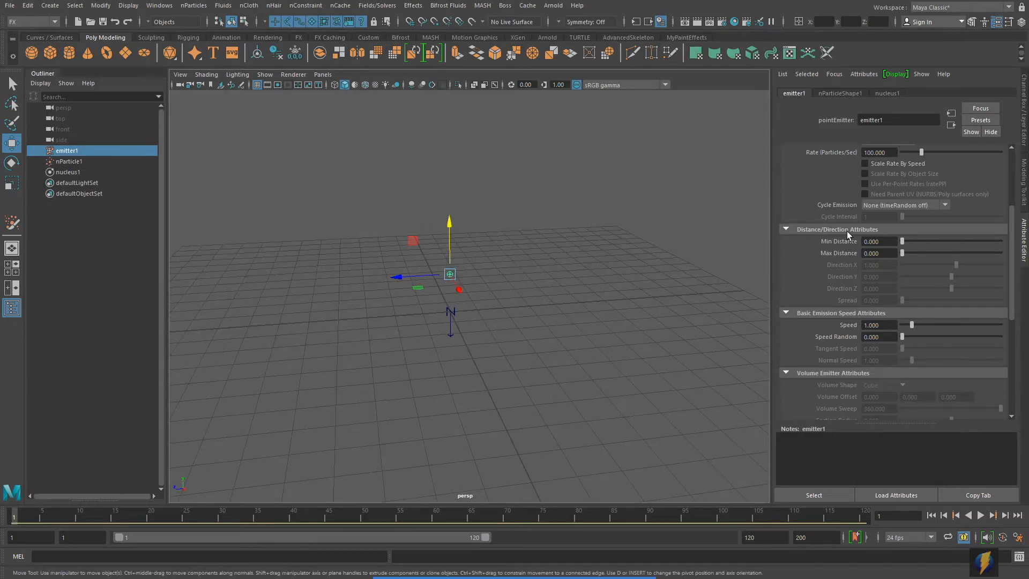
- Set emitter1's Rate to 1 and Emitter Type to Directional, then play to test it
{"action": "scroll", "coordinate": [847, 232], "scroll_direction": "up", "scroll_amount": 4}
{"action": "double_click", "coordinate": [882, 248]}
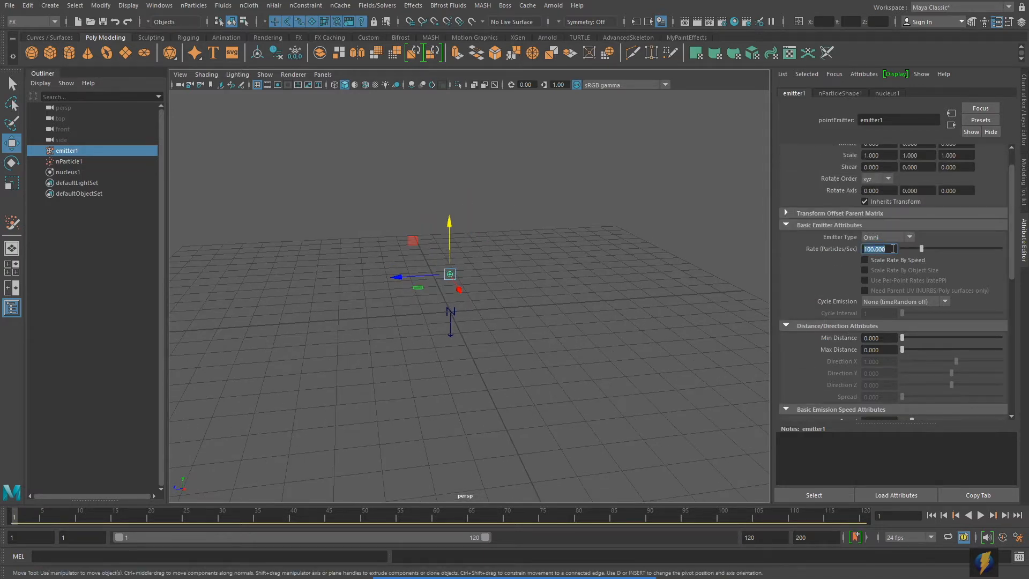
{"action": "key", "text": "Return"}
{"action": "left_click", "coordinate": [909, 238]}
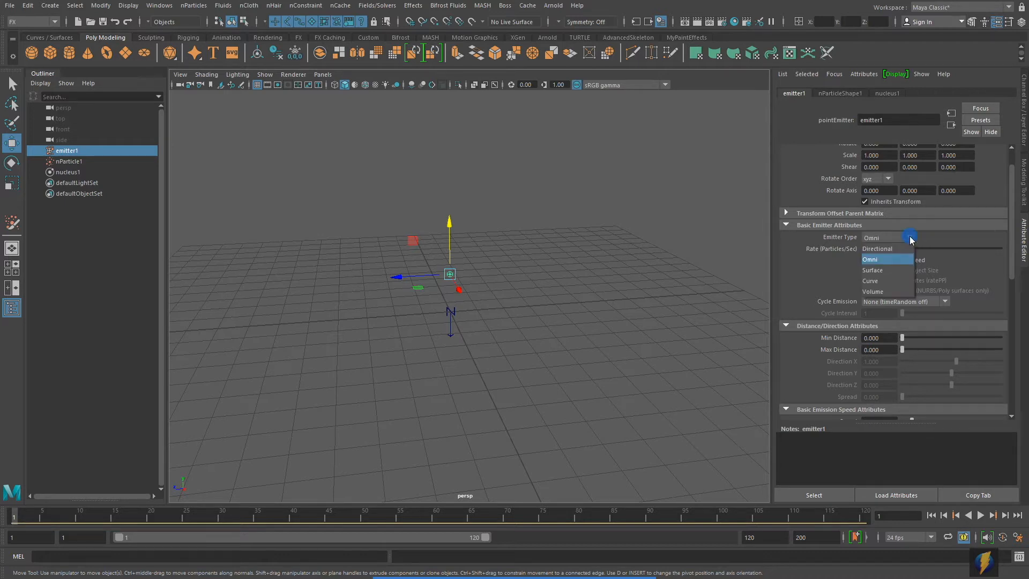
{"action": "left_click", "coordinate": [902, 251]}
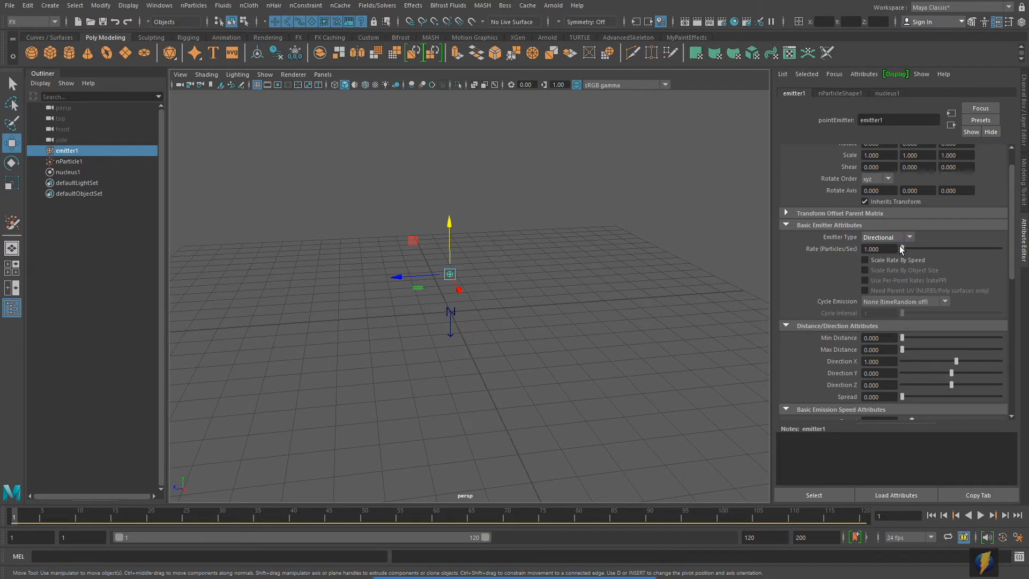
{"action": "scroll", "coordinate": [915, 311], "scroll_direction": "down", "scroll_amount": 3}
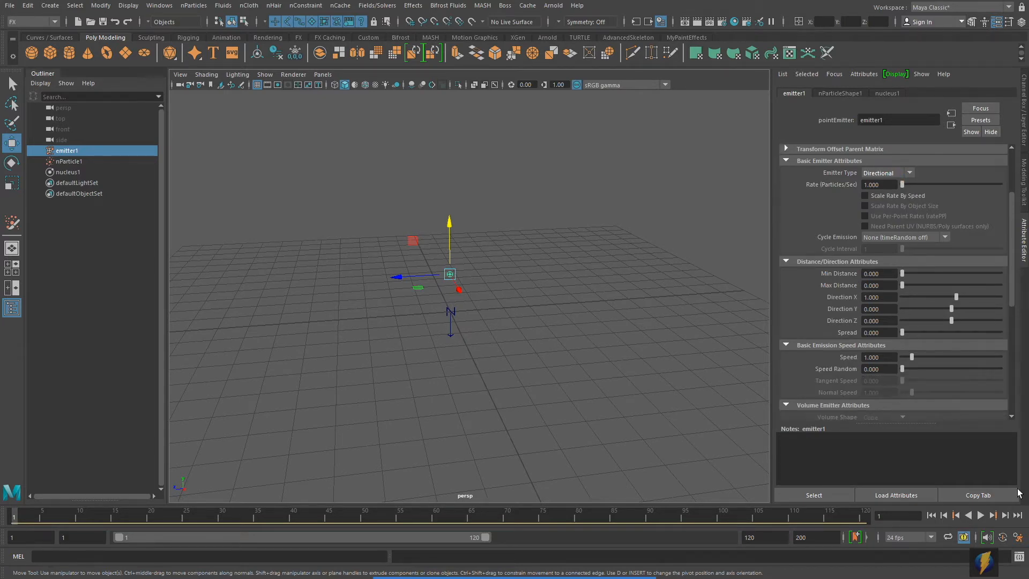
{"action": "left_click", "coordinate": [981, 515]}
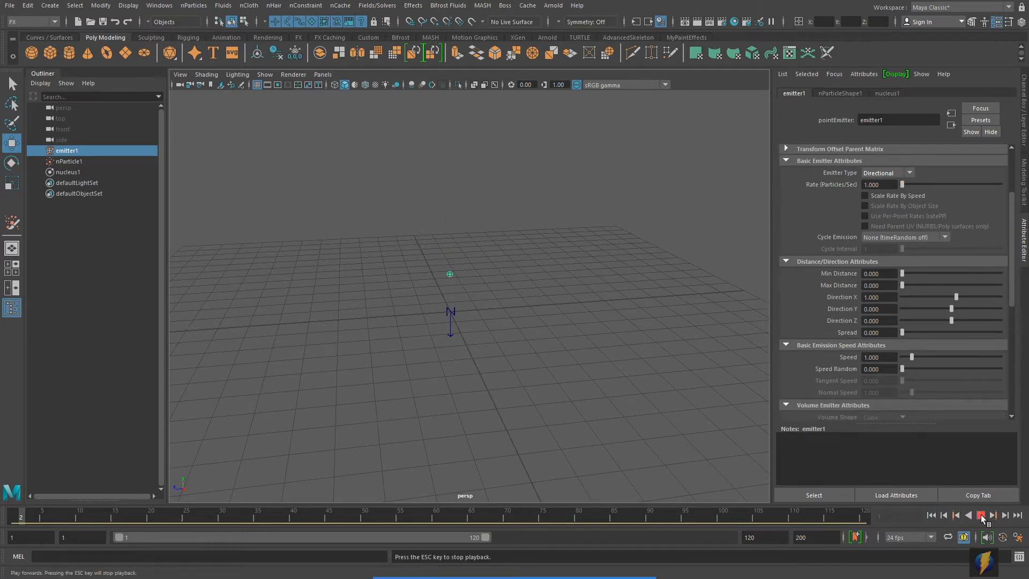
{"action": "left_click_drag", "start_coordinate": [455, 425], "coordinate": [713, 343], "text": "alt"}
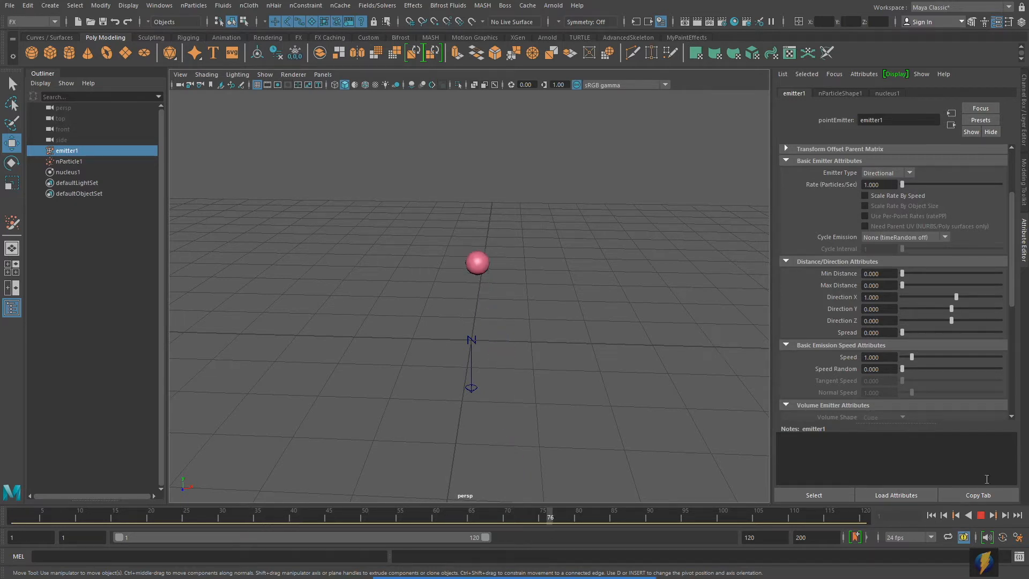
- Set the emitter's Speed to 12 and play to check the faster particles
{"action": "left_click", "coordinate": [983, 516]}
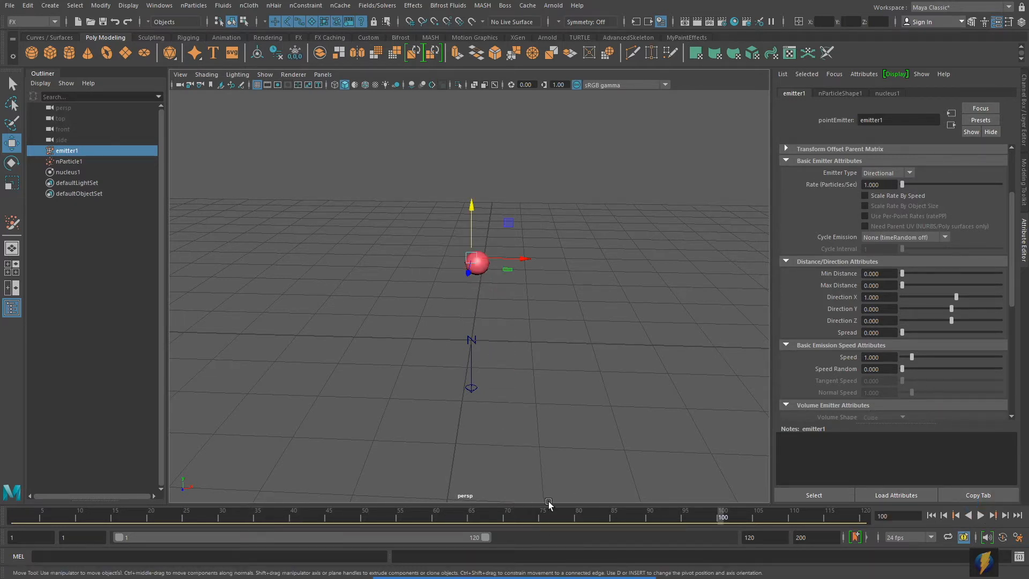
{"action": "left_click", "coordinate": [554, 567]}
{"action": "mouse_move", "coordinate": [611, 367]}
{"action": "left_mouse_down"}
{"action": "mouse_move", "coordinate": [708, 351]}
{"action": "mouse_move", "coordinate": [814, 304]}
{"action": "mouse_move", "coordinate": [853, 300]}
{"action": "mouse_move", "coordinate": [558, 329]}
{"action": "mouse_move", "coordinate": [498, 262]}
{"action": "mouse_move", "coordinate": [516, 261]}
{"action": "mouse_move", "coordinate": [474, 264]}
{"action": "mouse_move", "coordinate": [662, 259]}
{"action": "mouse_move", "coordinate": [473, 264]}
{"action": "mouse_move", "coordinate": [510, 262]}
{"action": "mouse_move", "coordinate": [524, 285]}
{"action": "mouse_move", "coordinate": [555, 437]}
{"action": "left_mouse_up"}
{"action": "middle_click_drag", "start_coordinate": [648, 327], "coordinate": [547, 324], "text": "alt"}
{"action": "left_click", "coordinate": [884, 356]}
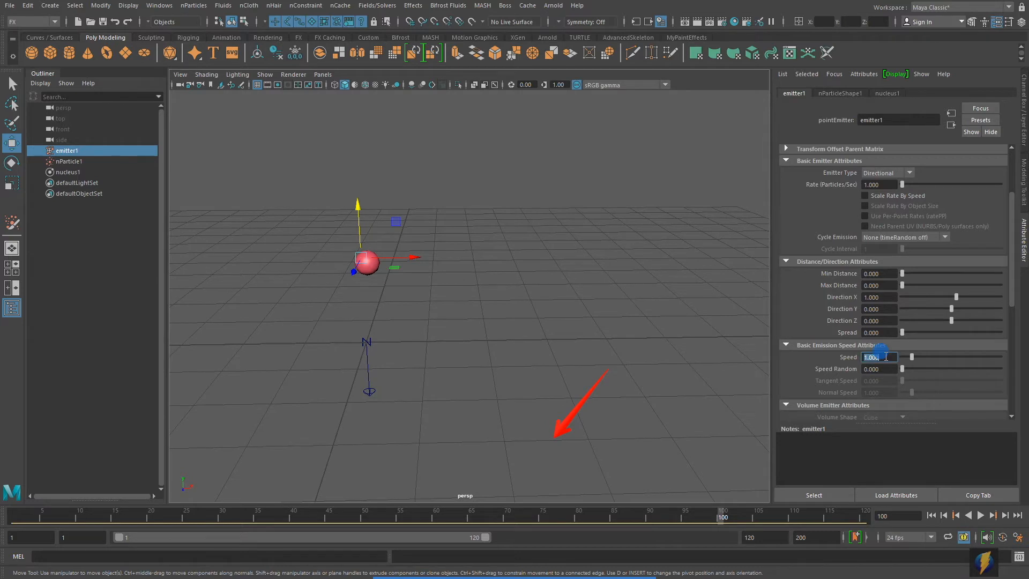
{"action": "type", "text": "12"}
{"action": "key", "text": "Return"}
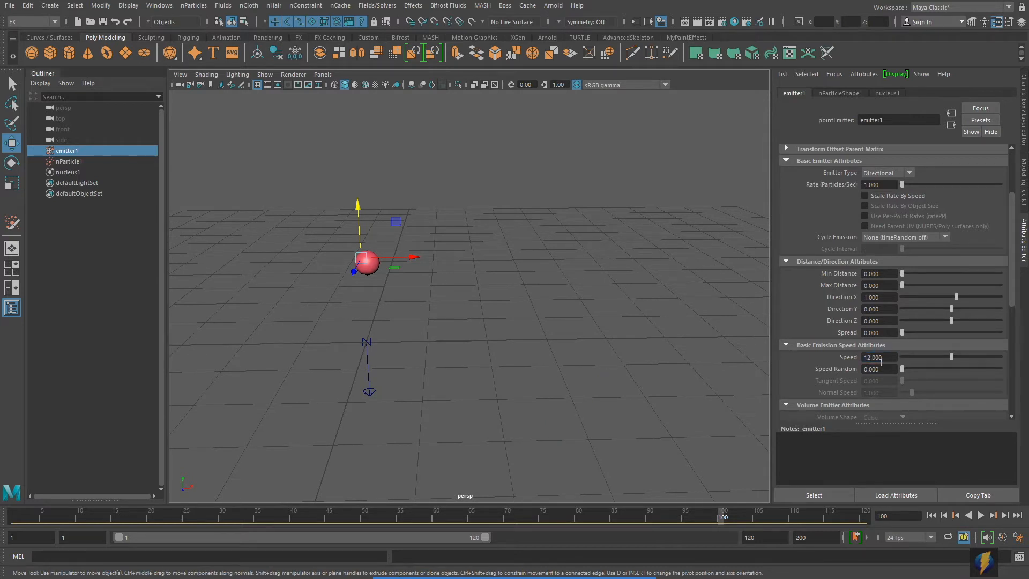
{"action": "left_click_drag", "start_coordinate": [328, 272], "coordinate": [368, 280], "text": "alt"}
{"action": "left_click_drag", "start_coordinate": [494, 305], "coordinate": [506, 303], "text": "alt"}
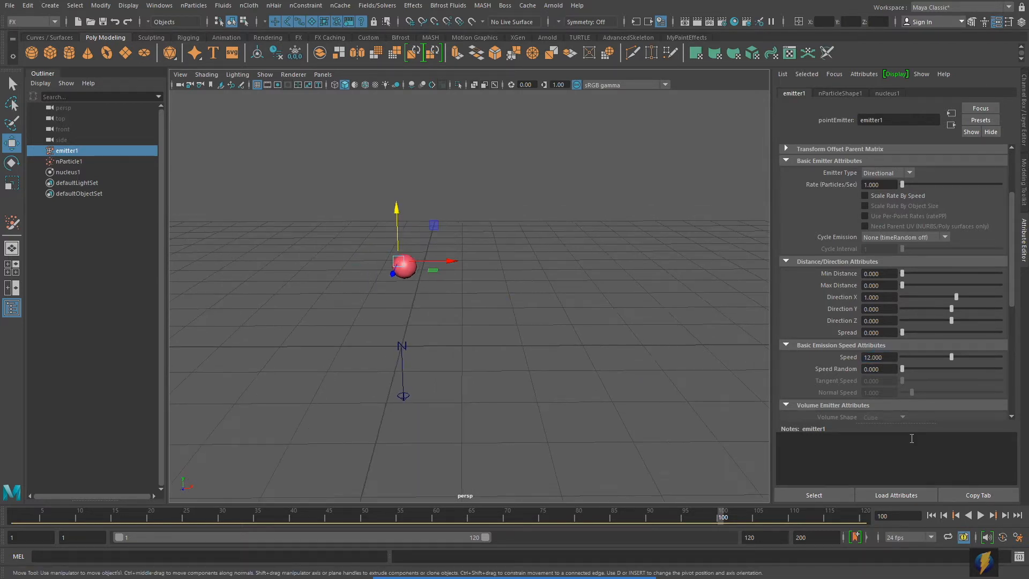
{"action": "left_click", "coordinate": [980, 516]}
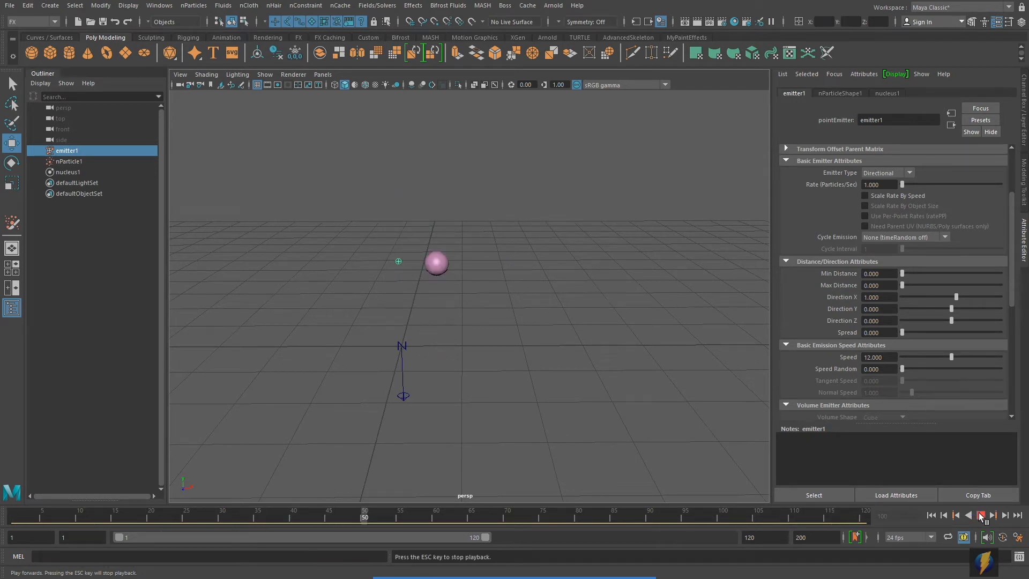
{"action": "left_click", "coordinate": [980, 515]}
- Set the emitter's Direction Y to 1 so particles shoot diagonally
{"action": "middle_click_drag", "start_coordinate": [483, 322], "coordinate": [452, 331], "text": "alt"}
{"action": "right_click_drag", "start_coordinate": [482, 325], "coordinate": [428, 316], "text": "alt"}
{"action": "middle_click_drag", "start_coordinate": [428, 315], "coordinate": [384, 315], "text": "alt"}
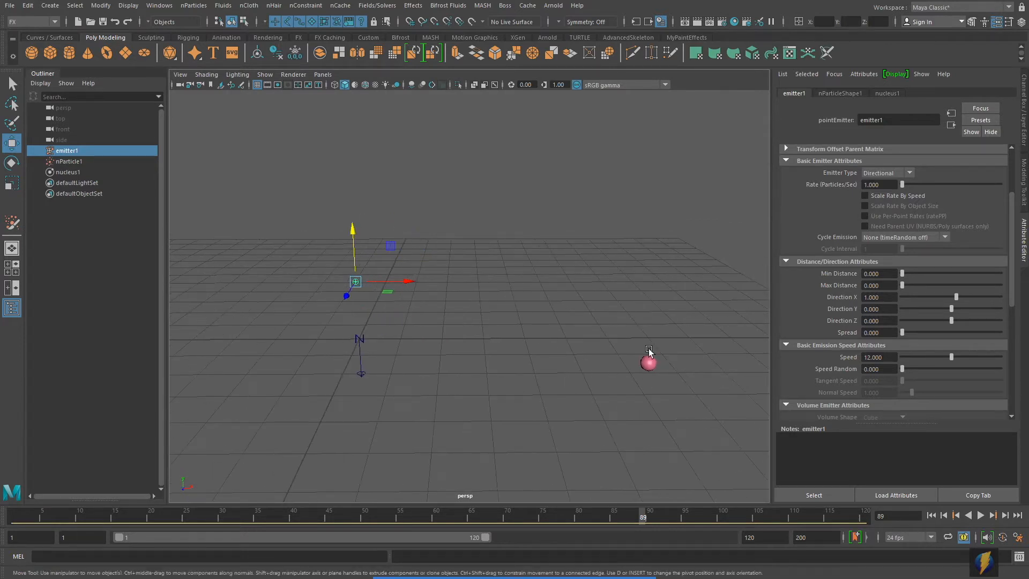
{"action": "left_click", "coordinate": [884, 309]}
{"action": "key", "text": "Return"}
{"action": "middle_click_drag", "start_coordinate": [607, 340], "coordinate": [589, 361], "text": "alt"}
{"action": "left_click_drag", "start_coordinate": [589, 362], "coordinate": [565, 349], "text": "alt"}
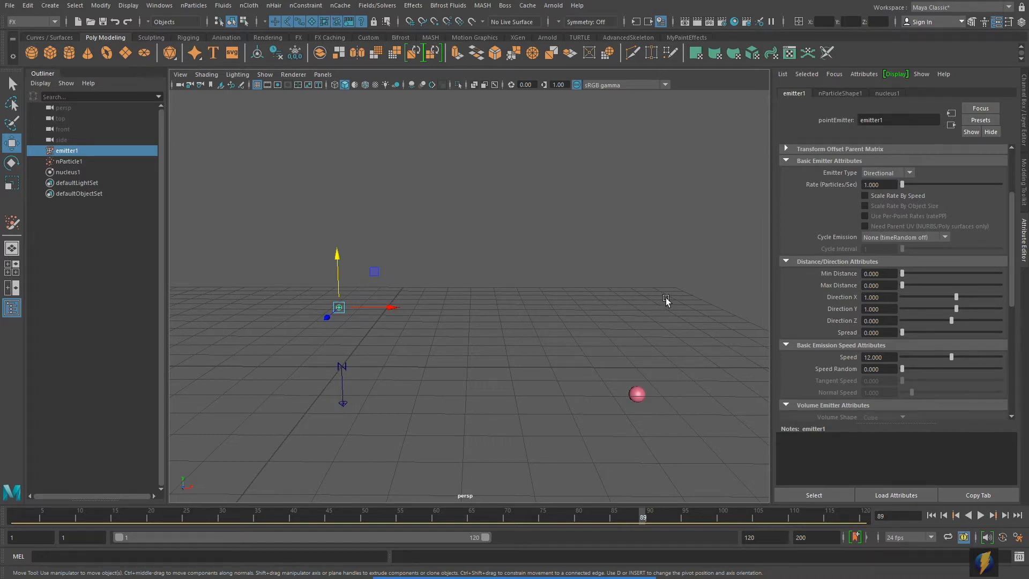
- Play the simulation to preview the diagonal particle launch
{"action": "left_click", "coordinate": [981, 516]}
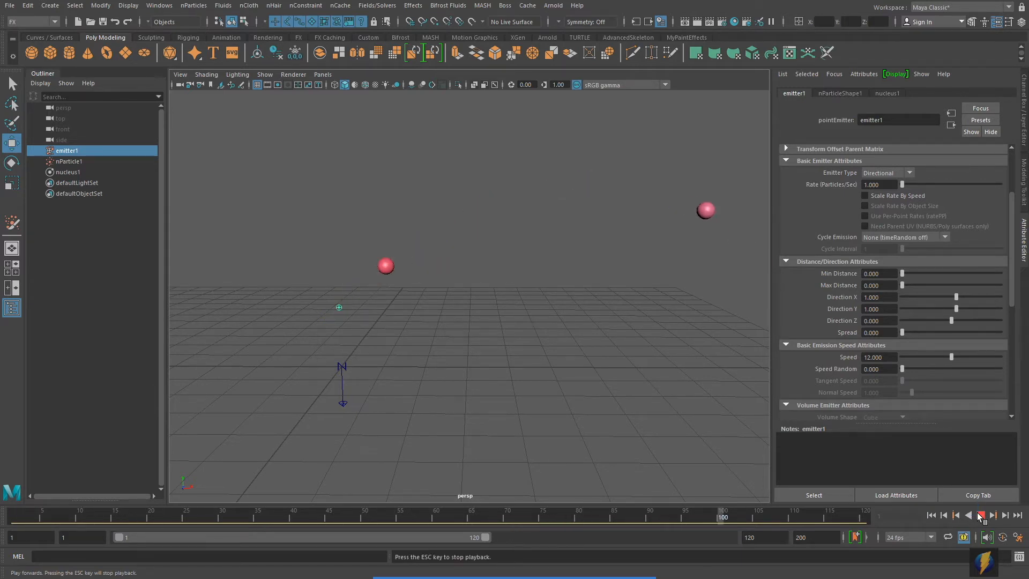
{"action": "left_click", "coordinate": [980, 516]}
{"action": "right_click_drag", "start_coordinate": [482, 353], "coordinate": [352, 346], "text": "alt"}
{"action": "middle_click_drag", "start_coordinate": [353, 347], "coordinate": [447, 341], "text": "alt"}
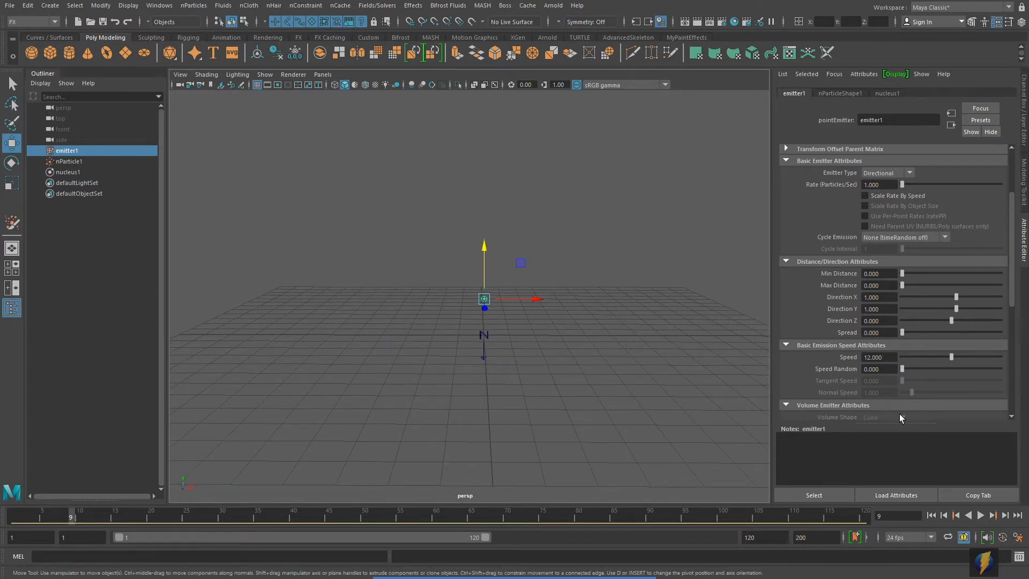
- Drag the emitter's Spread to 1.000 and play to see the varied directions
{"action": "left_click", "coordinate": [551, 557]}
{"action": "left_click_drag", "start_coordinate": [652, 423], "coordinate": [826, 341]}
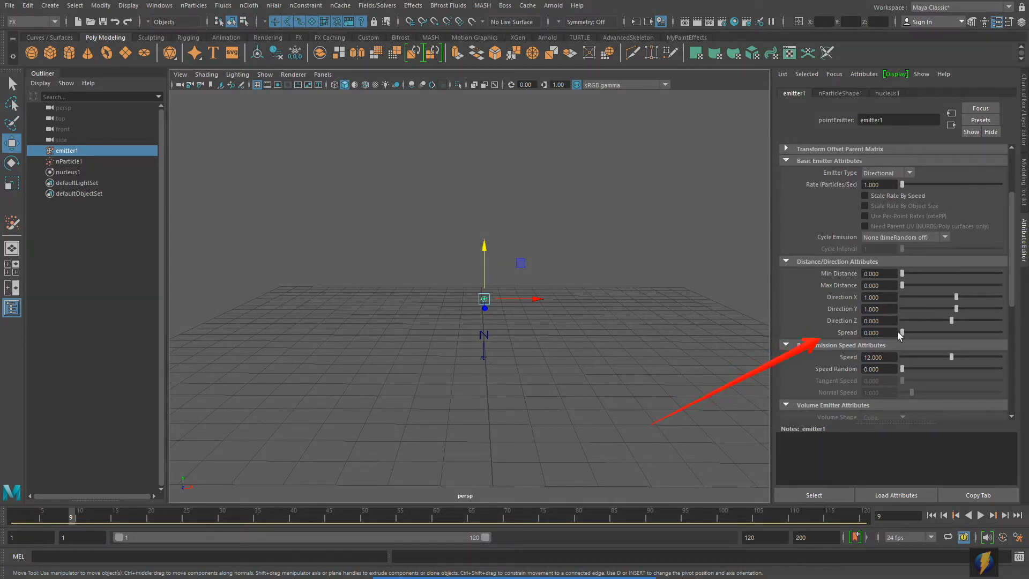
{"action": "left_click_drag", "start_coordinate": [901, 332], "coordinate": [1002, 332]}
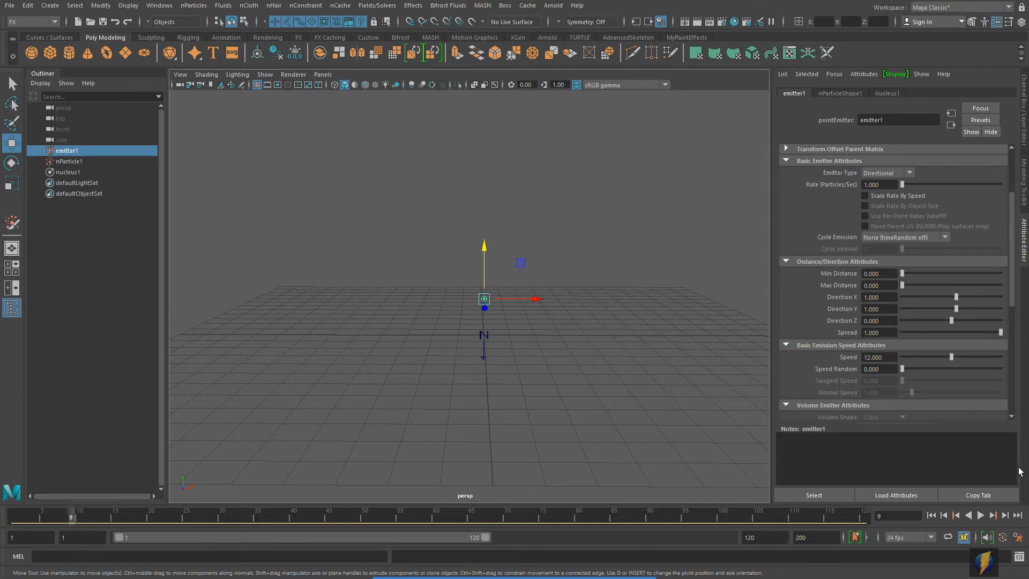
{"action": "left_click", "coordinate": [981, 515]}
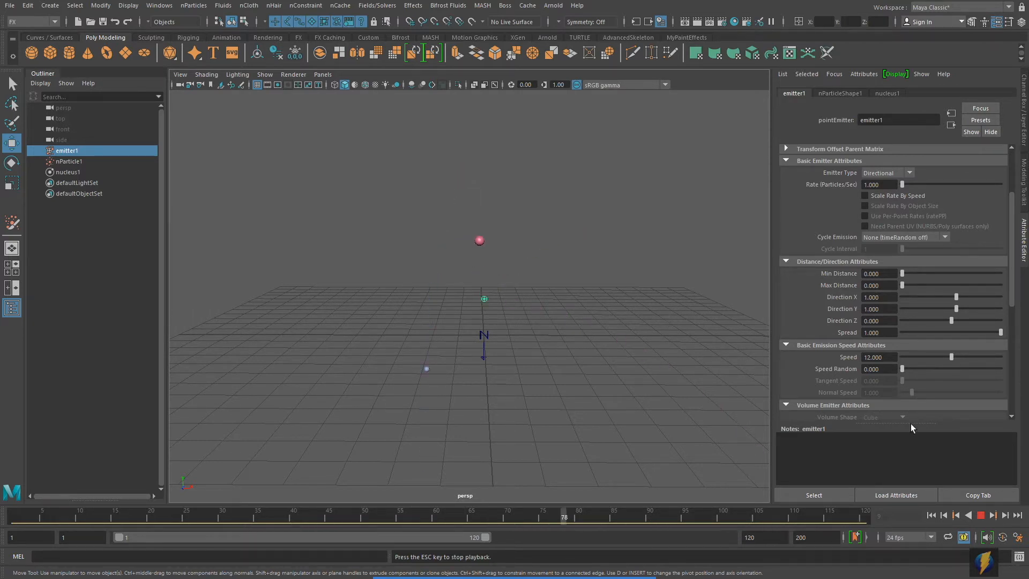
{"action": "left_click", "coordinate": [981, 515]}
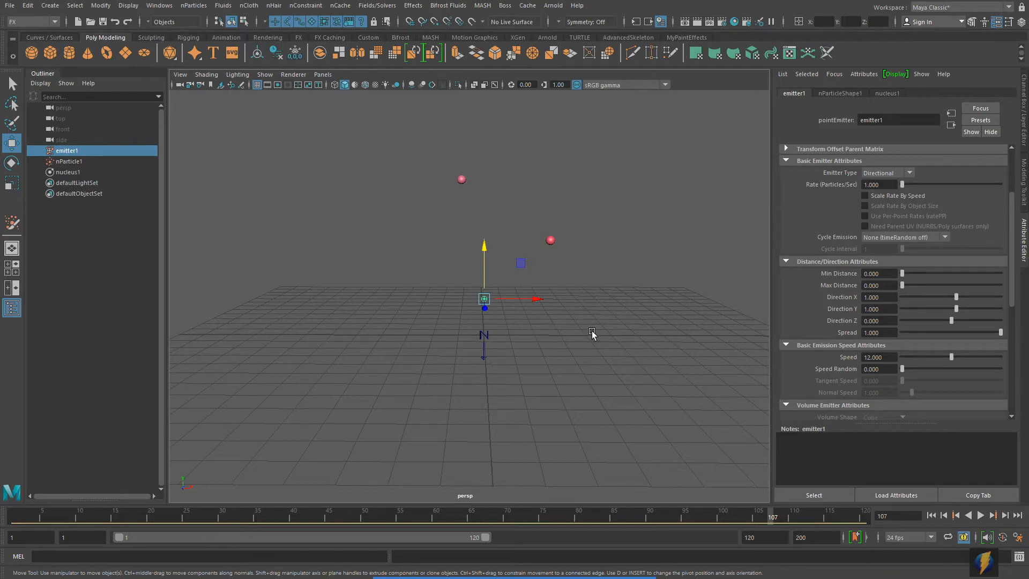
- Add a polygon plane scaled into a broad floor, make it passive collider nRigid1, and test
{"action": "left_click", "coordinate": [127, 52]}
{"action": "key", "text": "r"}
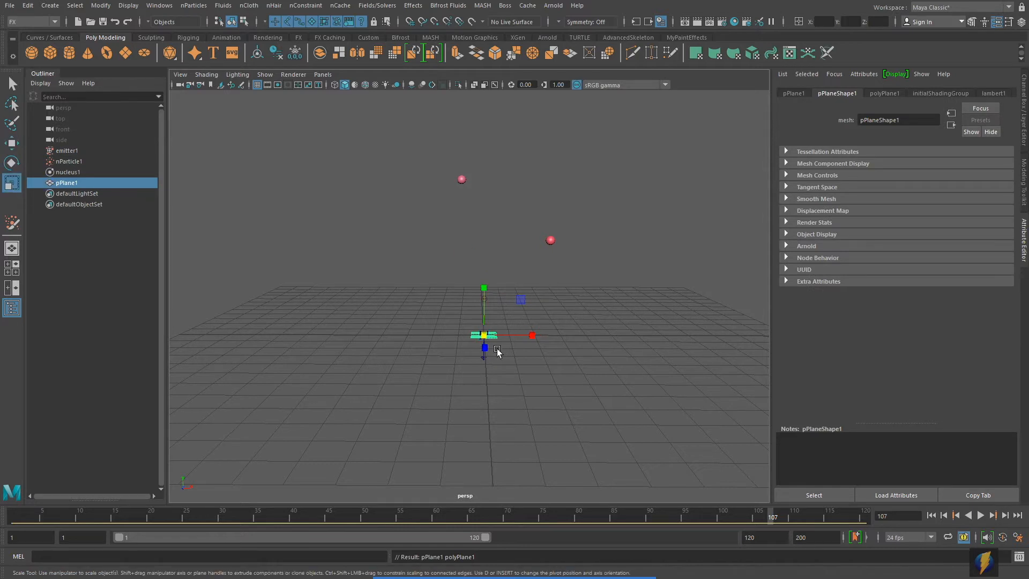
{"action": "left_click_drag", "start_coordinate": [484, 335], "coordinate": [558, 343]}
{"action": "left_click_drag", "start_coordinate": [484, 335], "coordinate": [667, 330]}
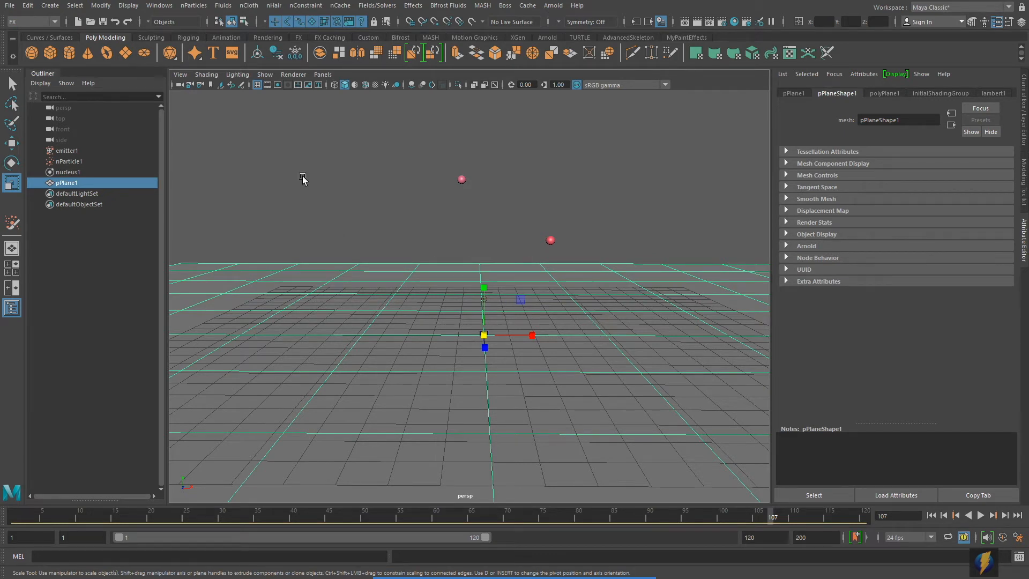
{"action": "left_click", "coordinate": [249, 5]}
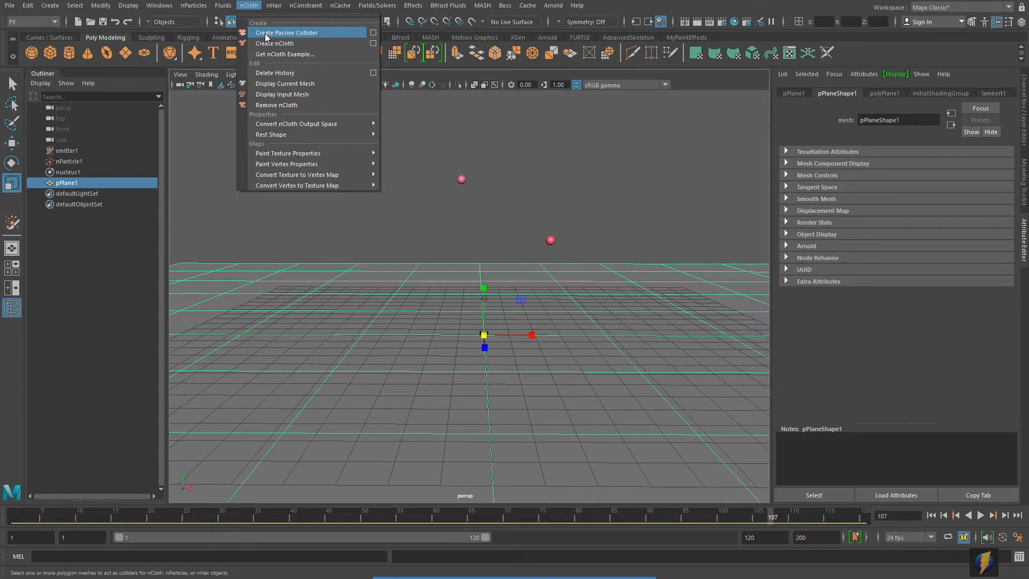
{"action": "left_click", "coordinate": [266, 33]}
{"action": "left_click", "coordinate": [931, 515]}
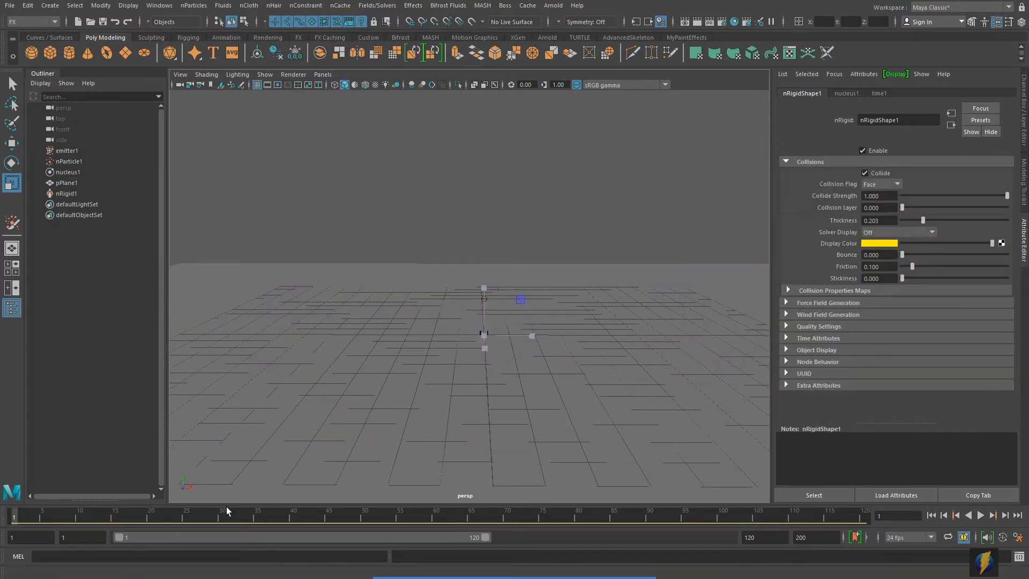
{"action": "left_click", "coordinate": [981, 516]}
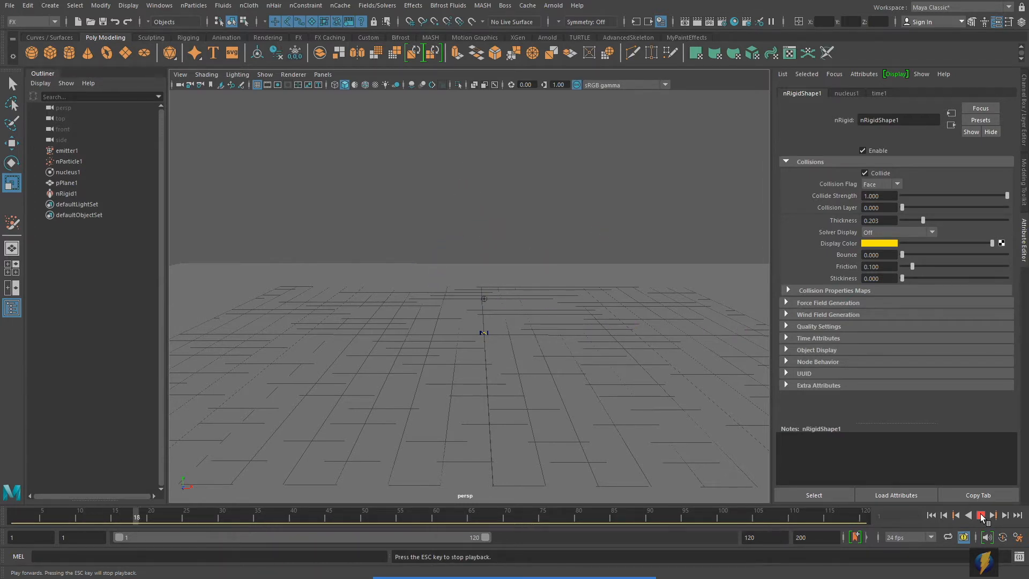
{"action": "left_click", "coordinate": [981, 516]}
- Set the playback end frame to 500, rewind, and play the particles until frame 149
{"action": "left_click", "coordinate": [762, 538]}
{"action": "type", "text": "5"}
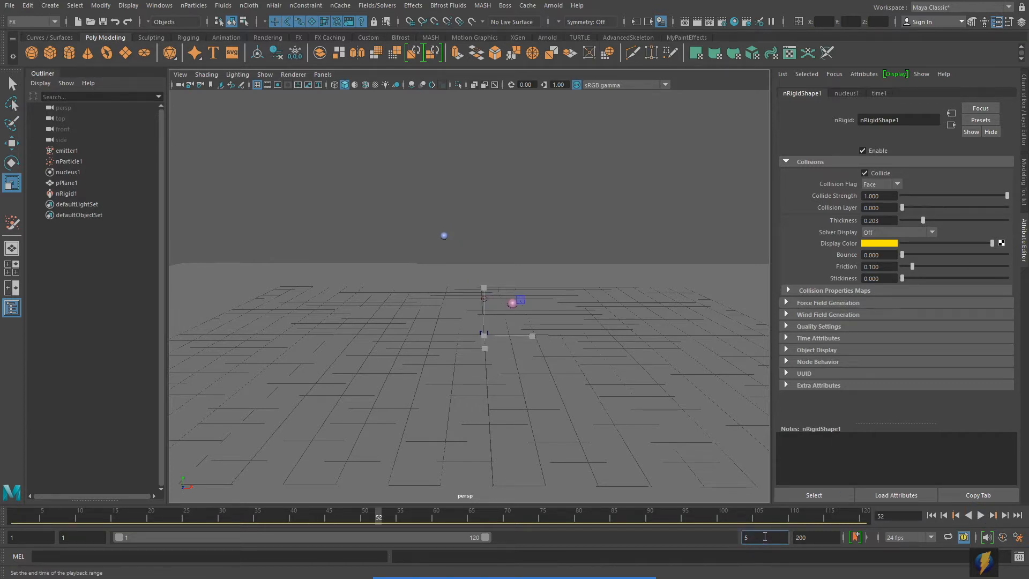
{"action": "type", "text": "00"}
{"action": "key", "text": "Return"}
{"action": "left_click", "coordinate": [931, 516]}
{"action": "right_click_drag", "start_coordinate": [595, 381], "coordinate": [479, 374], "text": "alt"}
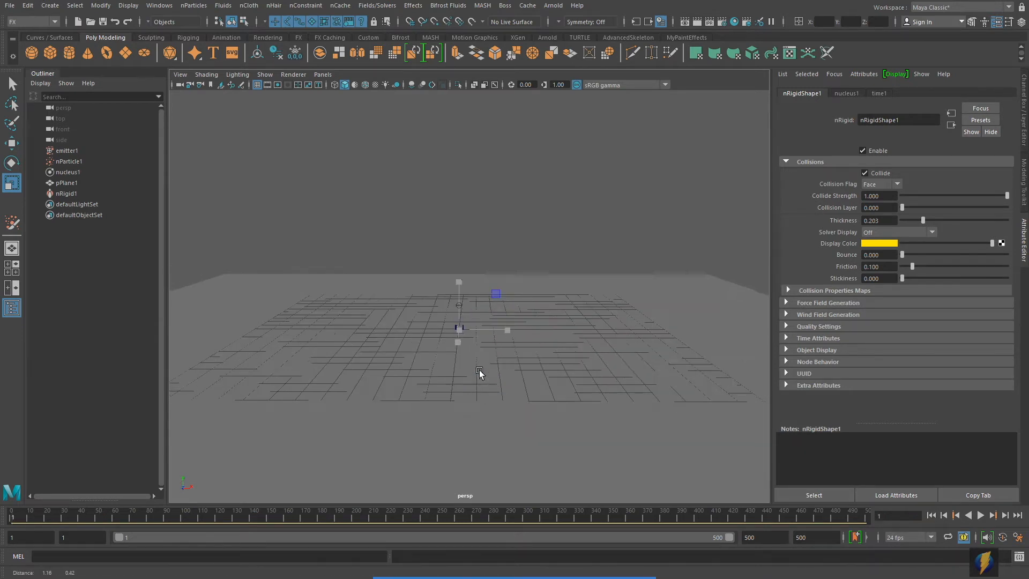
{"action": "left_click", "coordinate": [981, 516]}
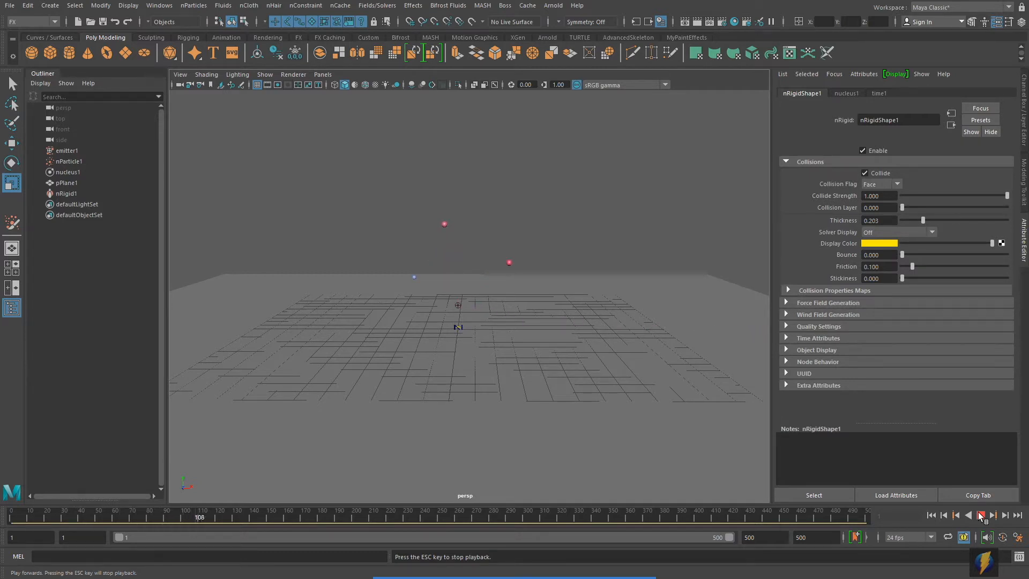
{"action": "left_click", "coordinate": [981, 516]}
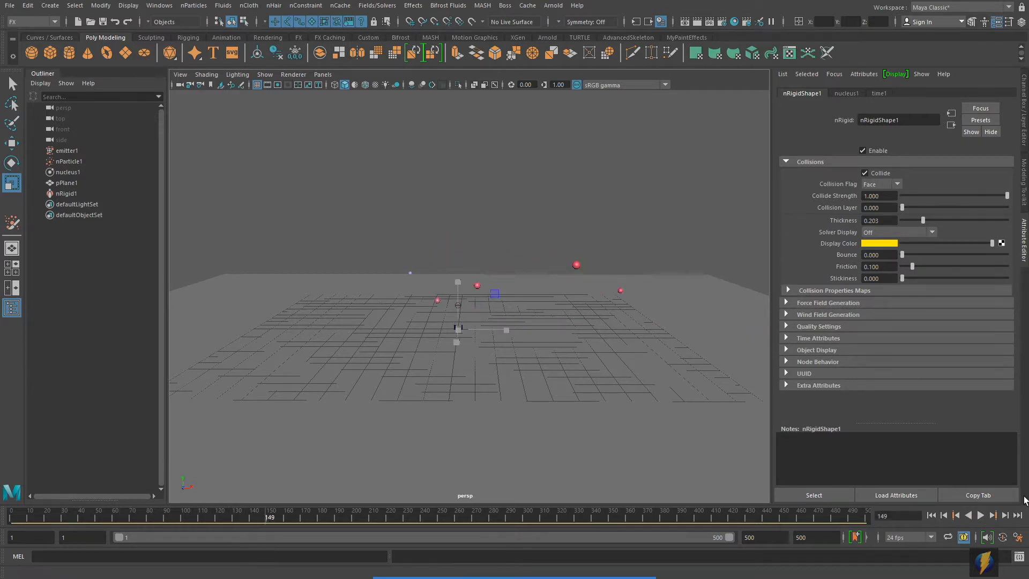
{"action": "mouse_move", "coordinate": [586, 570]}
{"action": "left_click", "coordinate": [553, 556]}
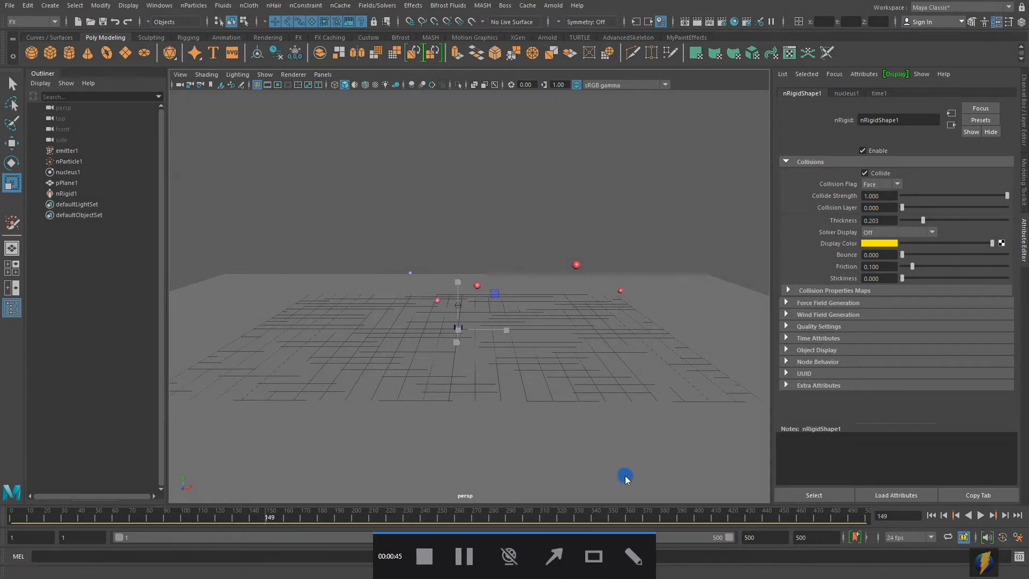
{"action": "left_click_drag", "start_coordinate": [644, 328], "coordinate": [1011, 530]}
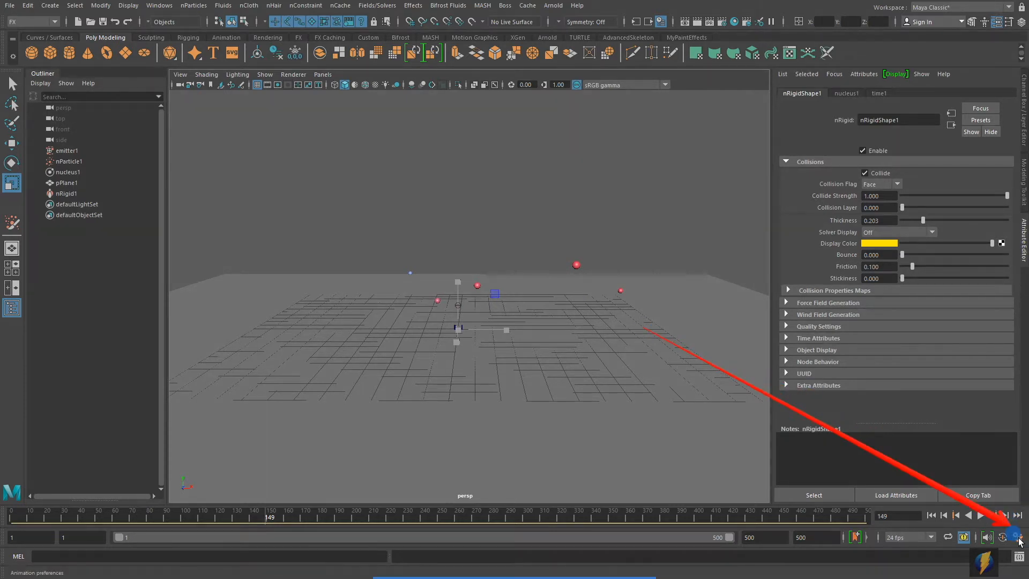
- Set Time Slider playback to Play every frame at max 24 fps x1 and save preferences
{"action": "left_click", "coordinate": [1018, 537]}
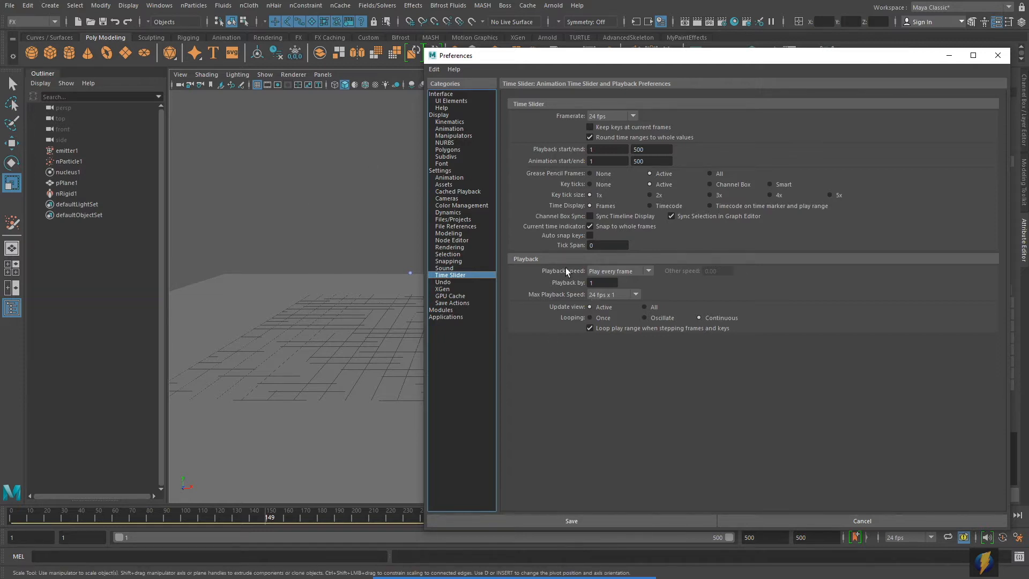
{"action": "left_click", "coordinate": [998, 56]}
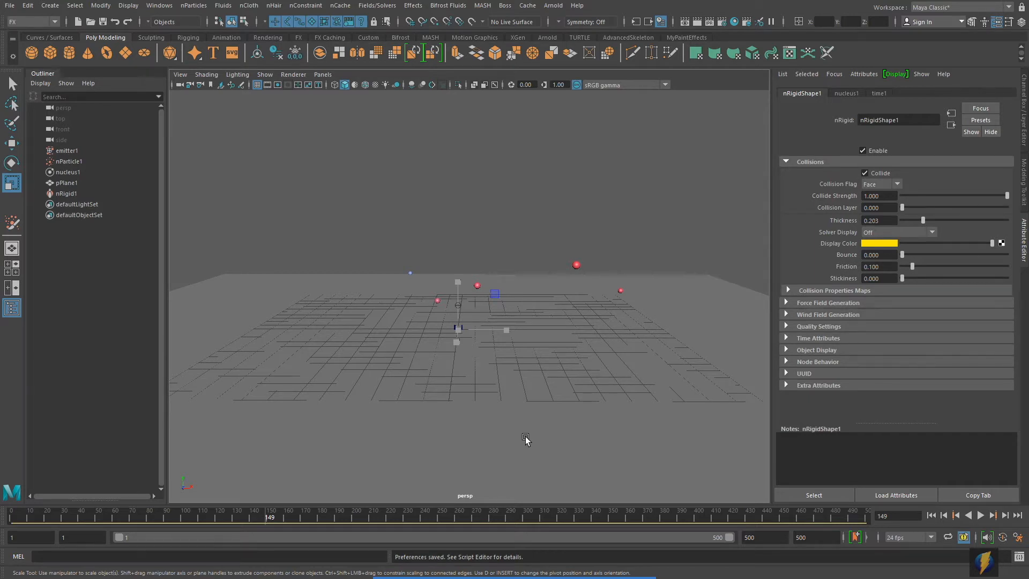
- Select nParticle1 and rename it to Projectile_nParticle1 in the Channel Box name field
{"action": "left_click", "coordinate": [555, 554]}
{"action": "mouse_move", "coordinate": [659, 211]}
{"action": "left_mouse_down"}
{"action": "mouse_move", "coordinate": [165, 197]}
{"action": "mouse_move", "coordinate": [108, 189]}
{"action": "mouse_move", "coordinate": [84, 167]}
{"action": "left_mouse_up"}
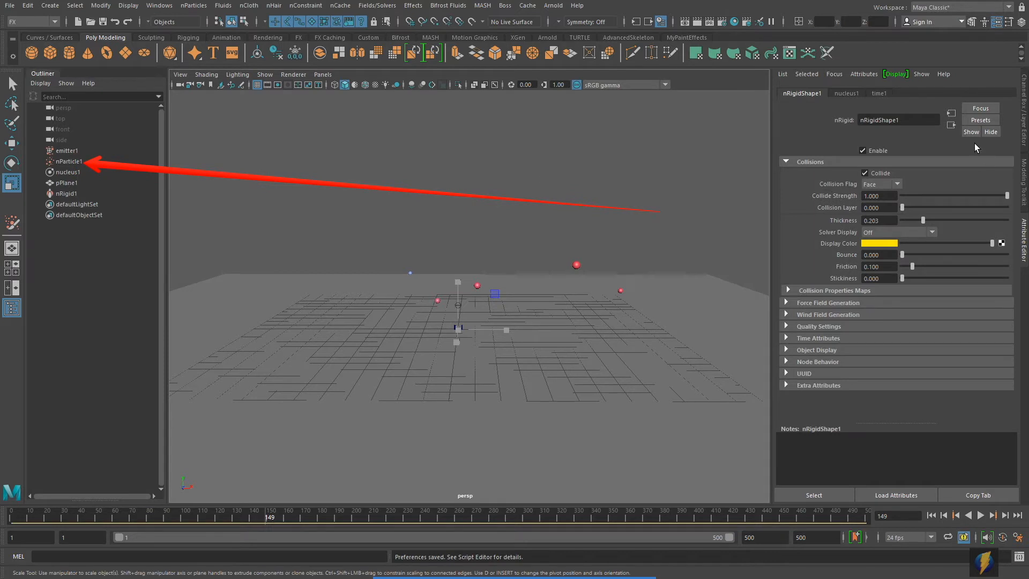
{"action": "left_click", "coordinate": [1025, 121]}
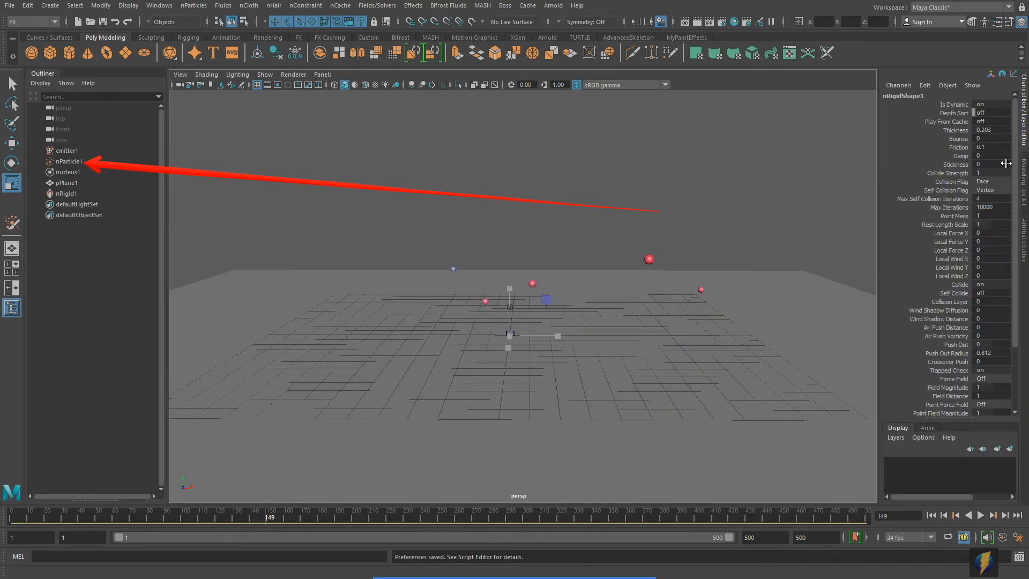
{"action": "left_click", "coordinate": [68, 161]}
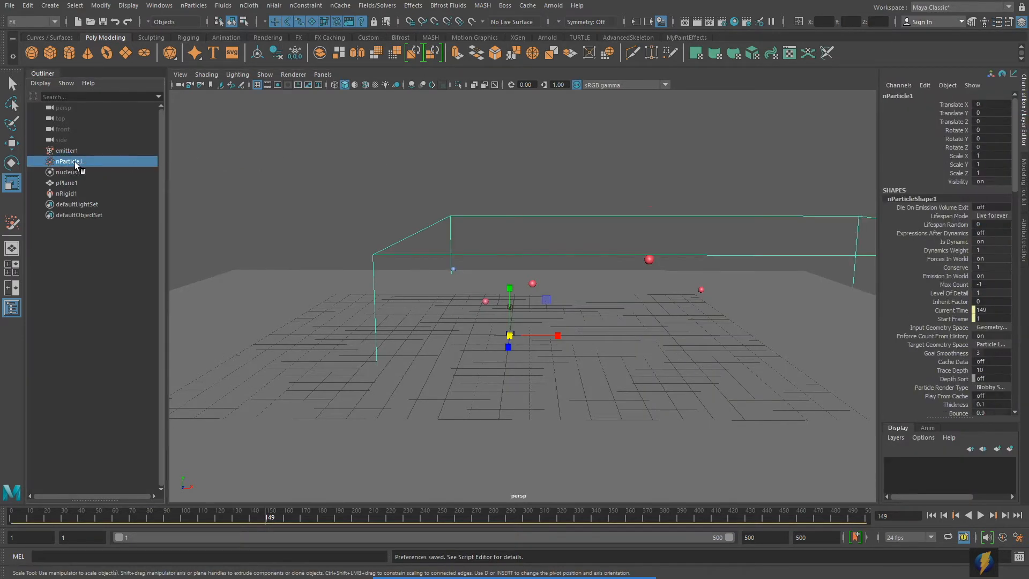
{"action": "left_click", "coordinate": [917, 97]}
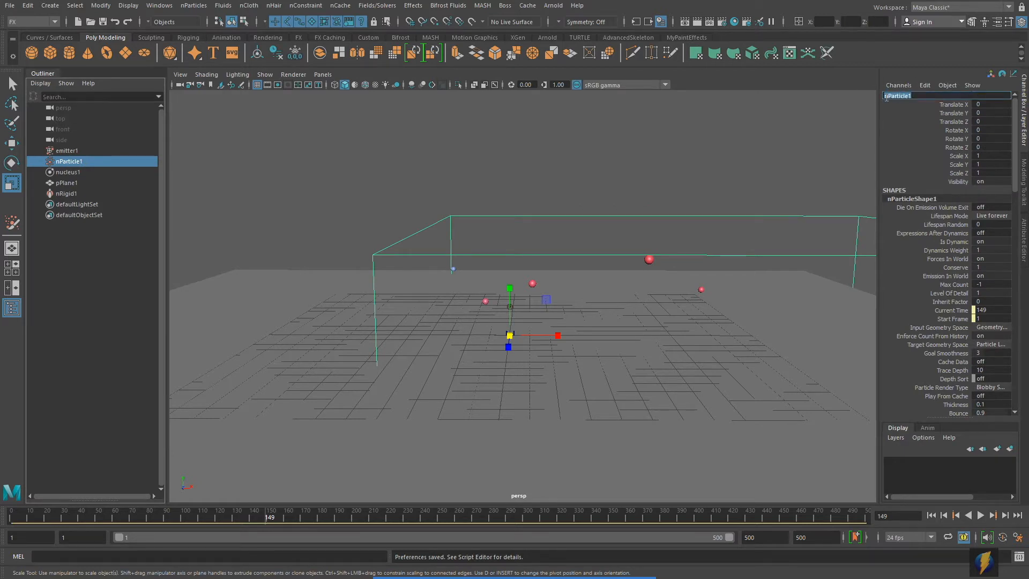
{"action": "left_click", "coordinate": [954, 95]}
{"action": "type", "text": "Projectio"}
{"action": "key", "text": "BackSpace"}
{"action": "type", "text": "le"}
{"action": "key", "text": "Return"}
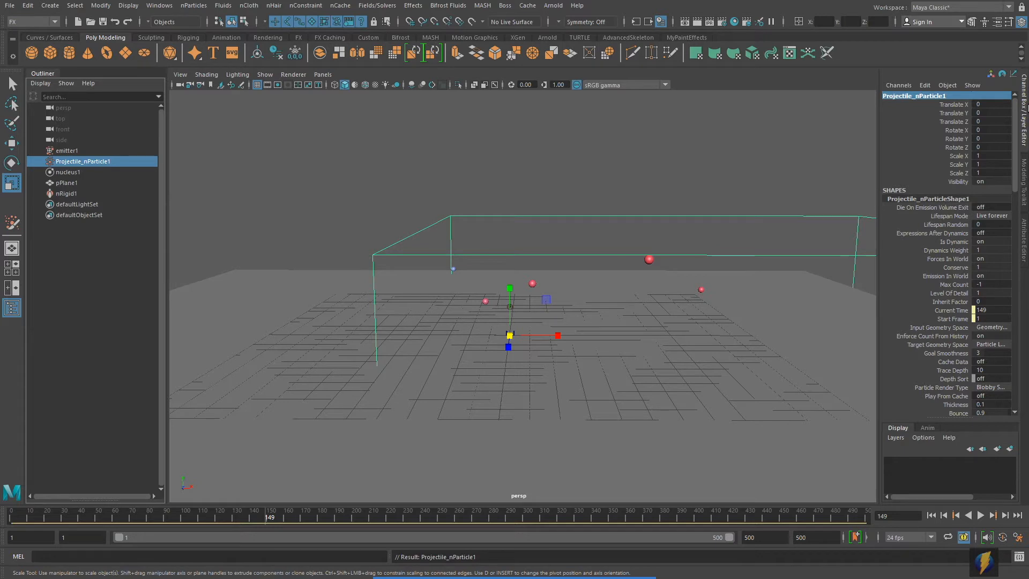
{"action": "left_click", "coordinate": [530, 361]}
- Replay the simulation from frame 1, rewind again, and select Projectile_nParticle1 in the Outliner
{"action": "left_click", "coordinate": [932, 515]}
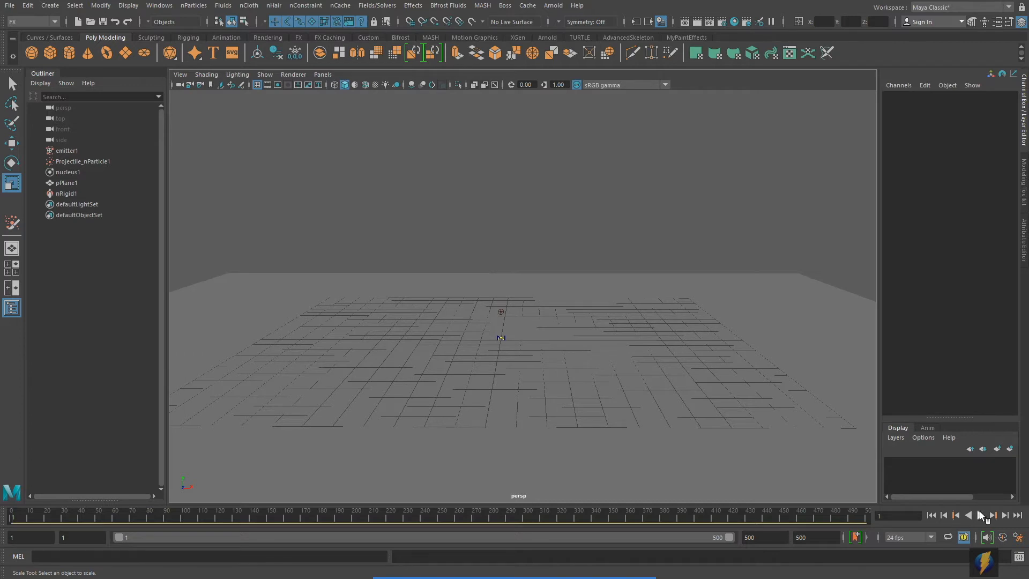
{"action": "left_click", "coordinate": [979, 517]}
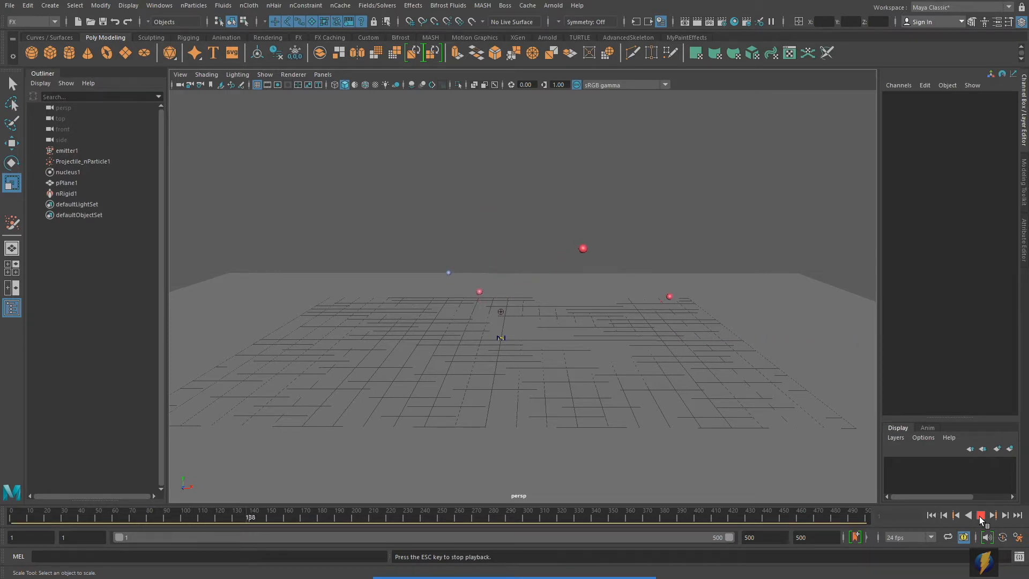
{"action": "left_click", "coordinate": [980, 516]}
{"action": "left_click", "coordinate": [933, 517]}
{"action": "right_click_drag", "start_coordinate": [384, 293], "coordinate": [558, 294], "text": "alt"}
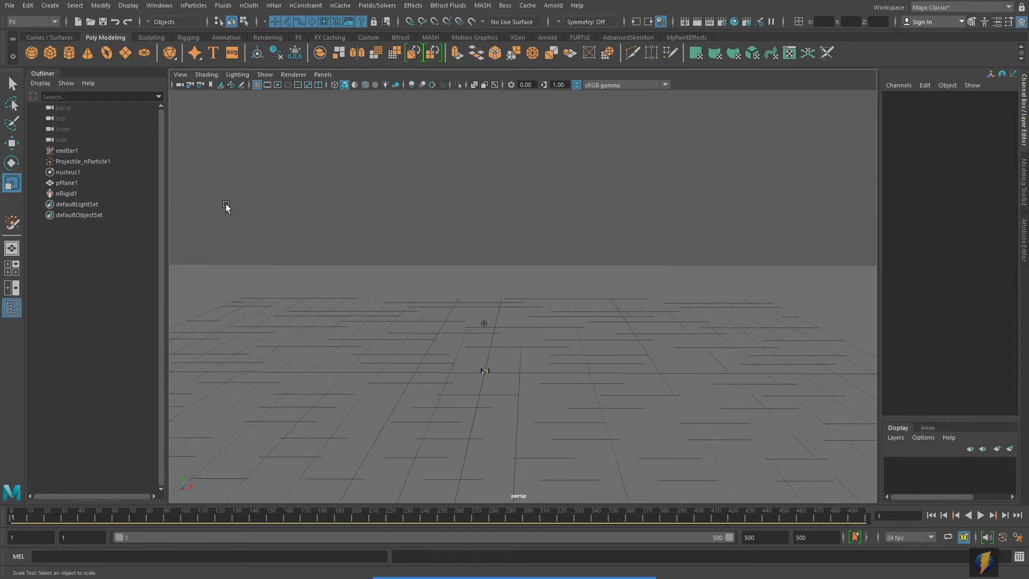
{"action": "left_click", "coordinate": [99, 161]}
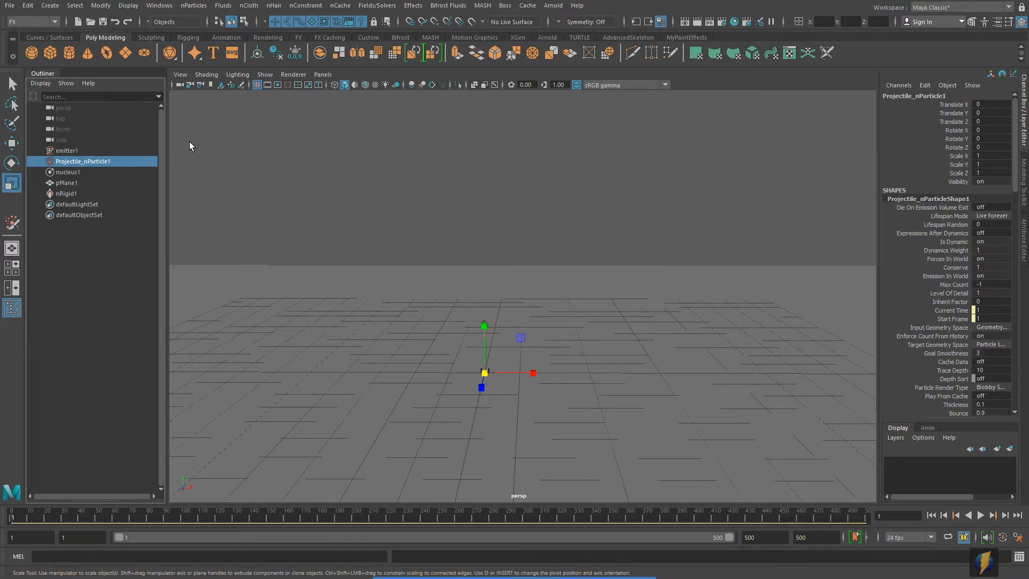
- Open the Particle Collision Event Editor from the nParticles menu and place it beside the viewport
{"action": "left_click", "coordinate": [195, 5]}
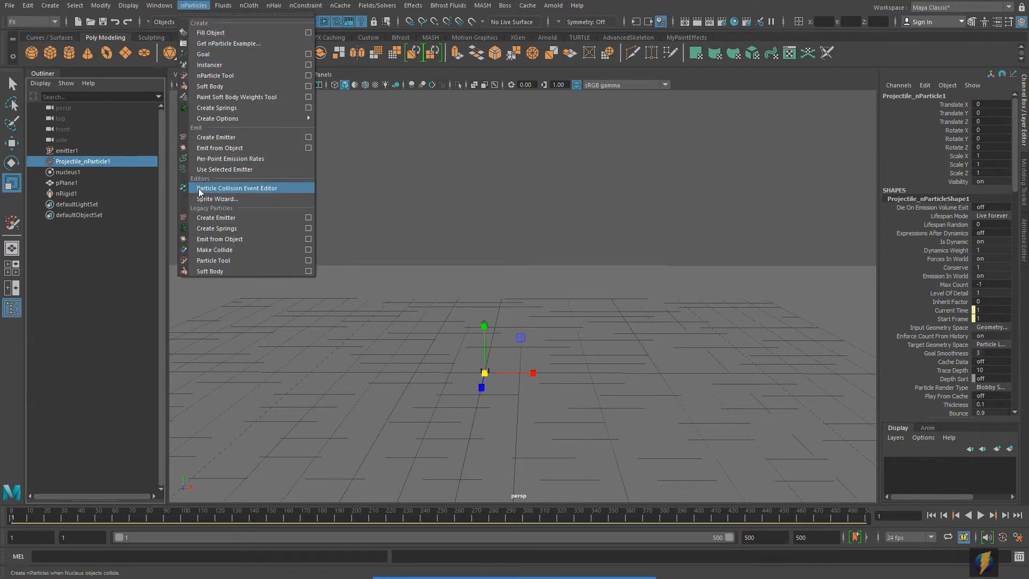
{"action": "left_click", "coordinate": [273, 188]}
{"action": "left_click_drag", "start_coordinate": [614, 43], "coordinate": [650, 59]}
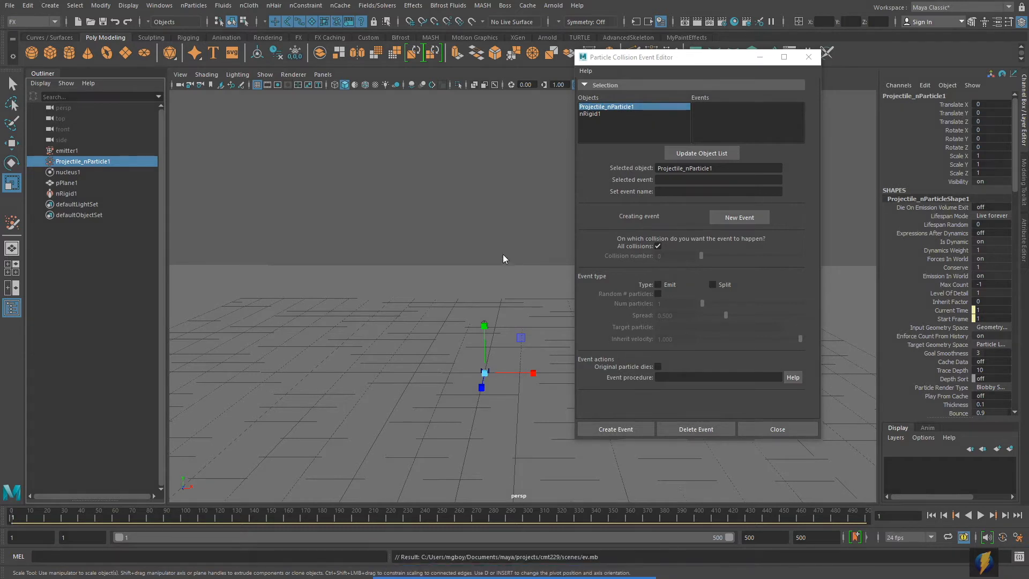
{"action": "mouse_move", "coordinate": [440, 265]}
{"action": "left_mouse_down"}
{"action": "mouse_move", "coordinate": [574, 80]}
{"action": "mouse_move", "coordinate": [624, 91]}
{"action": "mouse_move", "coordinate": [536, 111]}
{"action": "mouse_move", "coordinate": [638, 114]}
{"action": "mouse_move", "coordinate": [582, 109]}
{"action": "mouse_move", "coordinate": [680, 78]}
{"action": "mouse_move", "coordinate": [696, 112]}
{"action": "mouse_move", "coordinate": [561, 92]}
{"action": "mouse_move", "coordinate": [556, 112]}
{"action": "mouse_move", "coordinate": [614, 113]}
{"action": "left_mouse_up"}
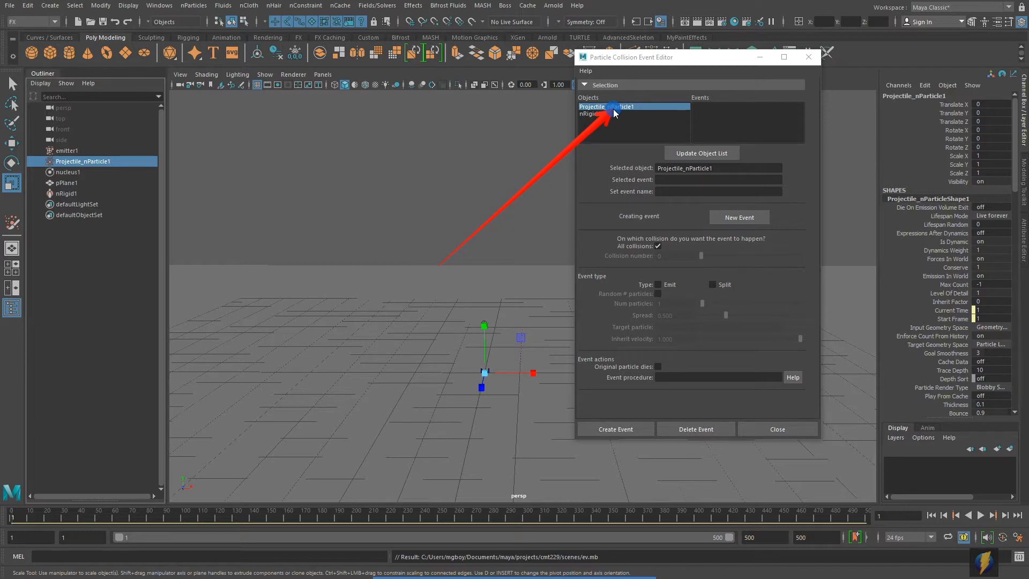
- Enable the Emit event type for Projectile_nParticle1's collisions: 1 particle, spread 0.500, inherit velocity 1.000
{"action": "left_click_drag", "start_coordinate": [614, 113], "coordinate": [597, 113]}
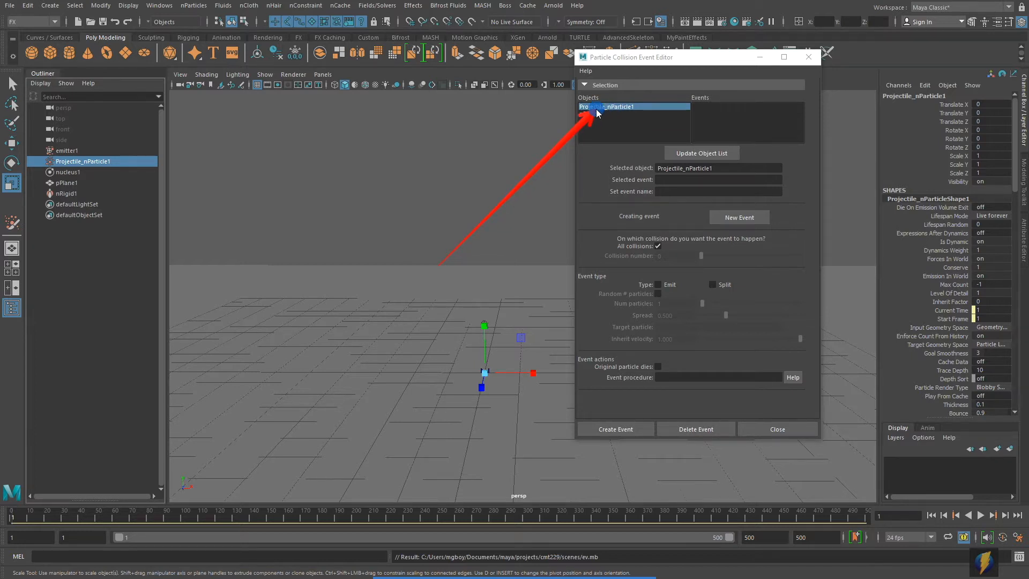
{"action": "left_click_drag", "start_coordinate": [597, 112], "coordinate": [459, 142]}
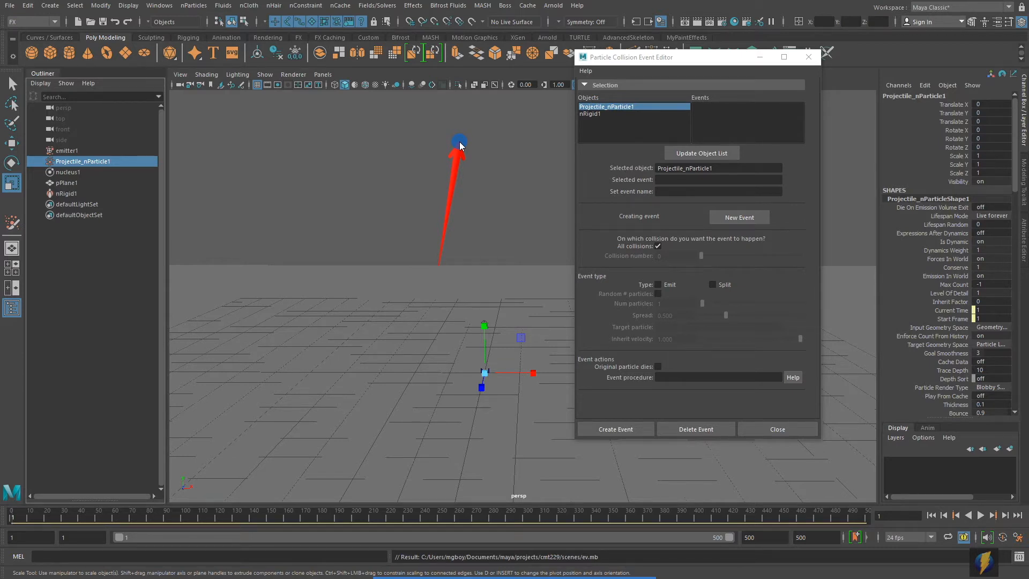
{"action": "mouse_move", "coordinate": [459, 142]}
{"action": "left_mouse_down"}
{"action": "mouse_move", "coordinate": [512, 198]}
{"action": "mouse_move", "coordinate": [546, 290]}
{"action": "mouse_move", "coordinate": [596, 262]}
{"action": "mouse_move", "coordinate": [584, 282]}
{"action": "mouse_move", "coordinate": [711, 275]}
{"action": "mouse_move", "coordinate": [628, 277]}
{"action": "mouse_move", "coordinate": [682, 269]}
{"action": "mouse_move", "coordinate": [636, 279]}
{"action": "left_mouse_up"}
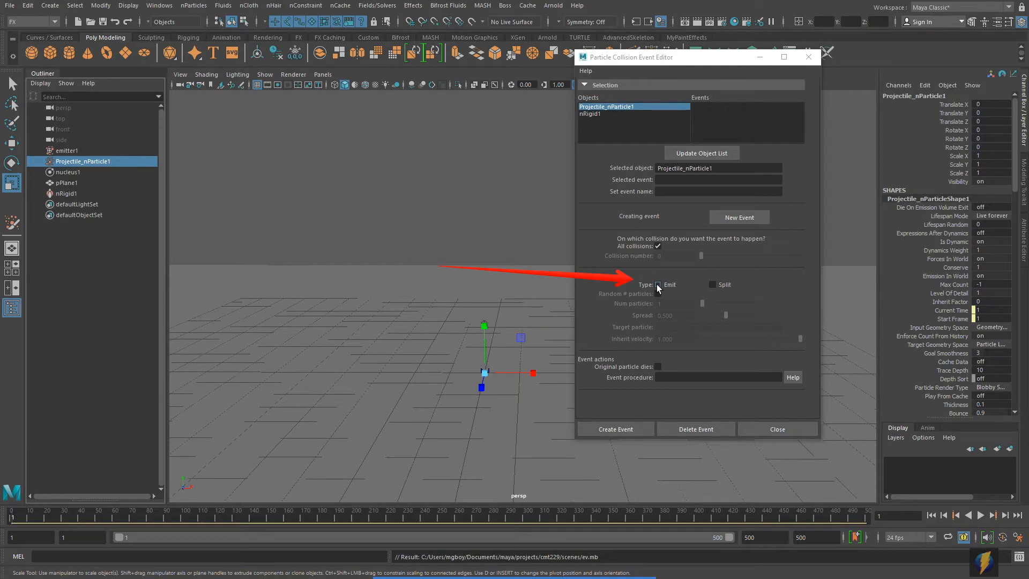
{"action": "left_click", "coordinate": [658, 284]}
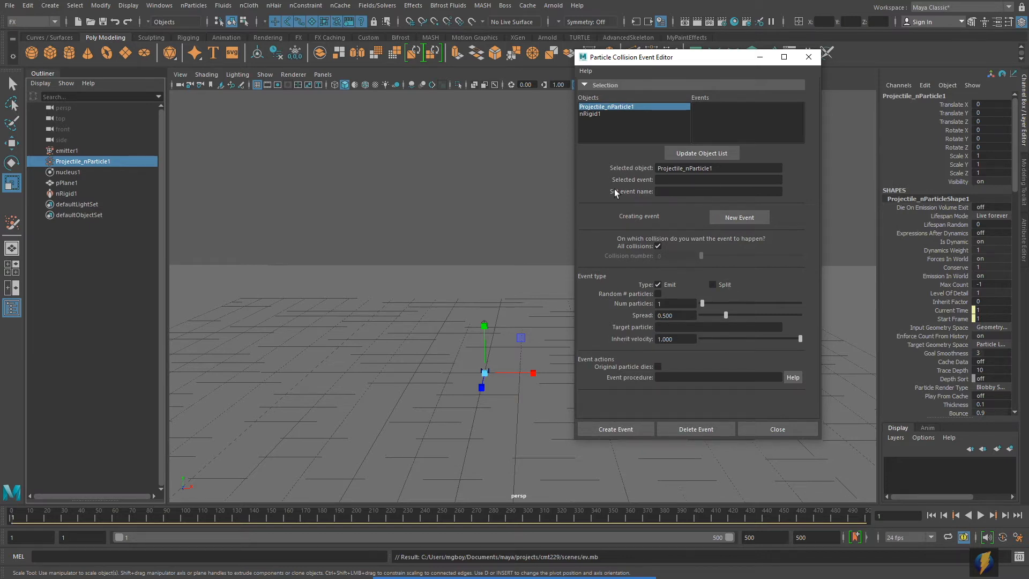
- Create event0 so Projectile_nParticle1 emits into a new nParticle1, then move the editor aside to view the scene
{"action": "left_click", "coordinate": [619, 429]}
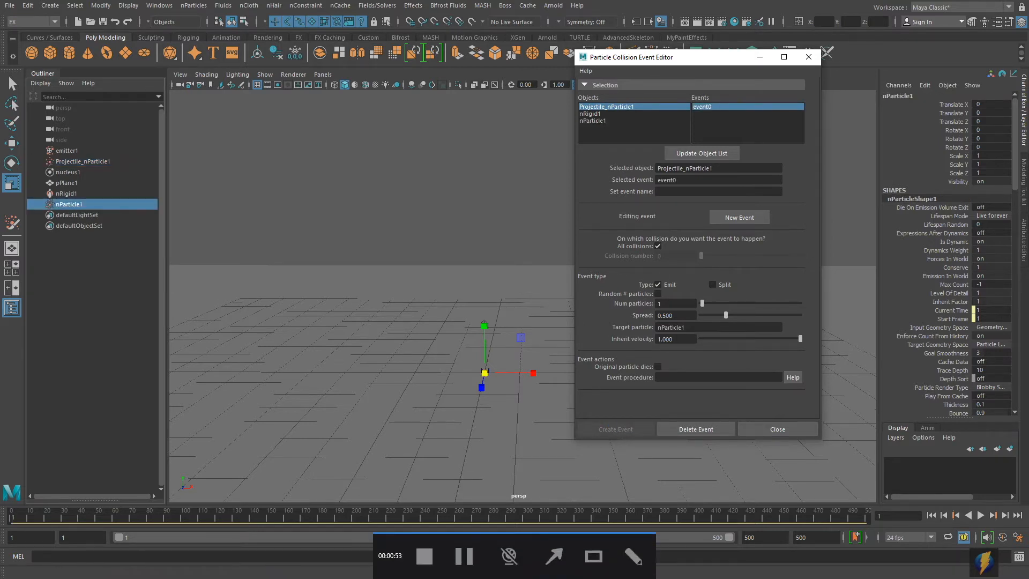
{"action": "left_click", "coordinate": [549, 560]}
{"action": "mouse_move", "coordinate": [391, 266]}
{"action": "left_mouse_down"}
{"action": "mouse_move", "coordinate": [609, 204]}
{"action": "mouse_move", "coordinate": [697, 111]}
{"action": "left_mouse_up"}
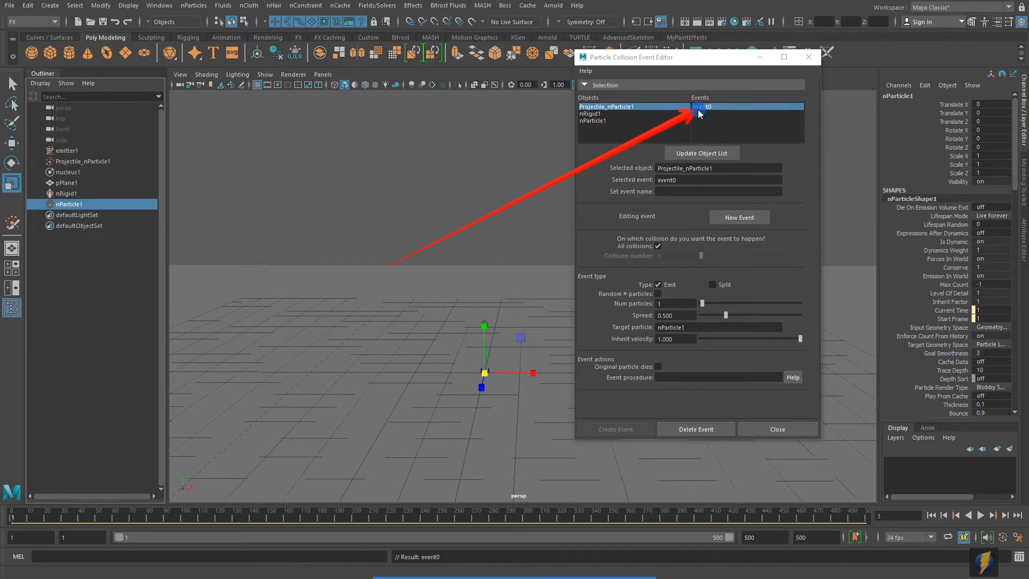
{"action": "mouse_move", "coordinate": [694, 111]}
{"action": "left_mouse_down"}
{"action": "mouse_move", "coordinate": [439, 312]}
{"action": "mouse_move", "coordinate": [152, 340]}
{"action": "mouse_move", "coordinate": [113, 205]}
{"action": "left_mouse_up"}
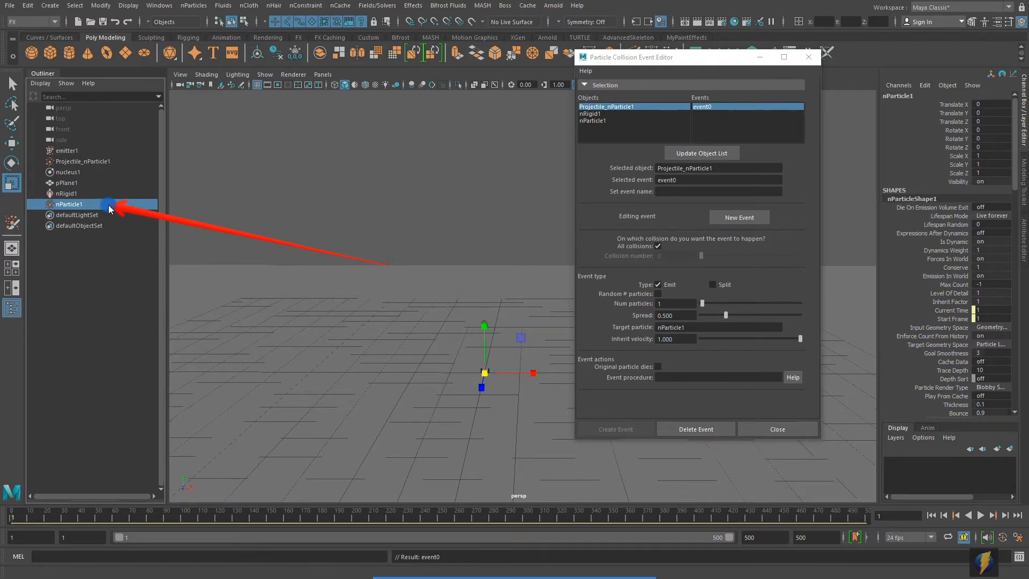
{"action": "mouse_move", "coordinate": [109, 204]}
{"action": "left_mouse_down"}
{"action": "mouse_move", "coordinate": [80, 97]}
{"action": "mouse_move", "coordinate": [105, 204]}
{"action": "left_mouse_up"}
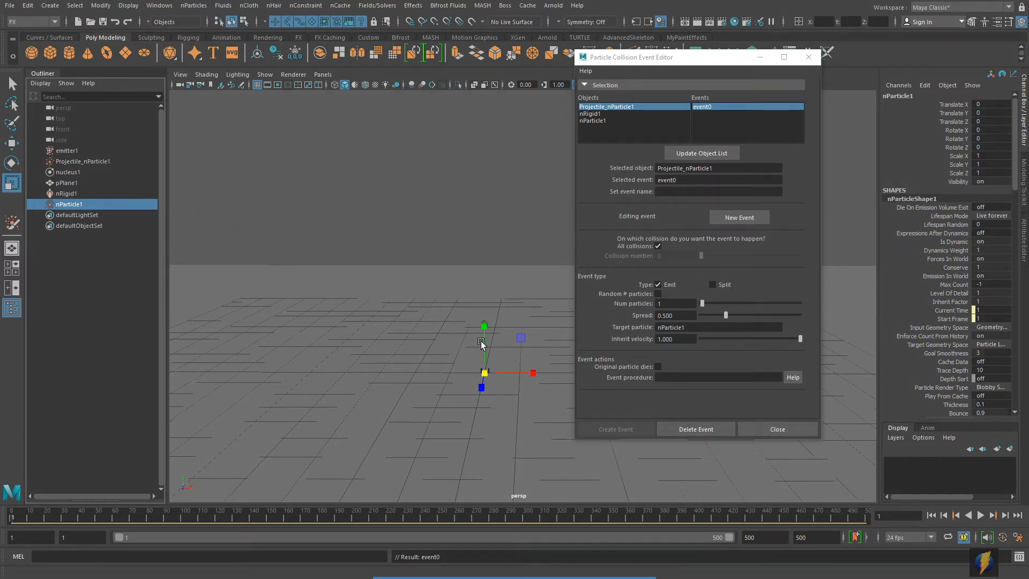
{"action": "left_click_drag", "start_coordinate": [643, 62], "coordinate": [768, 61]}
{"action": "left_click_drag", "start_coordinate": [568, 229], "coordinate": [475, 239], "text": "alt"}
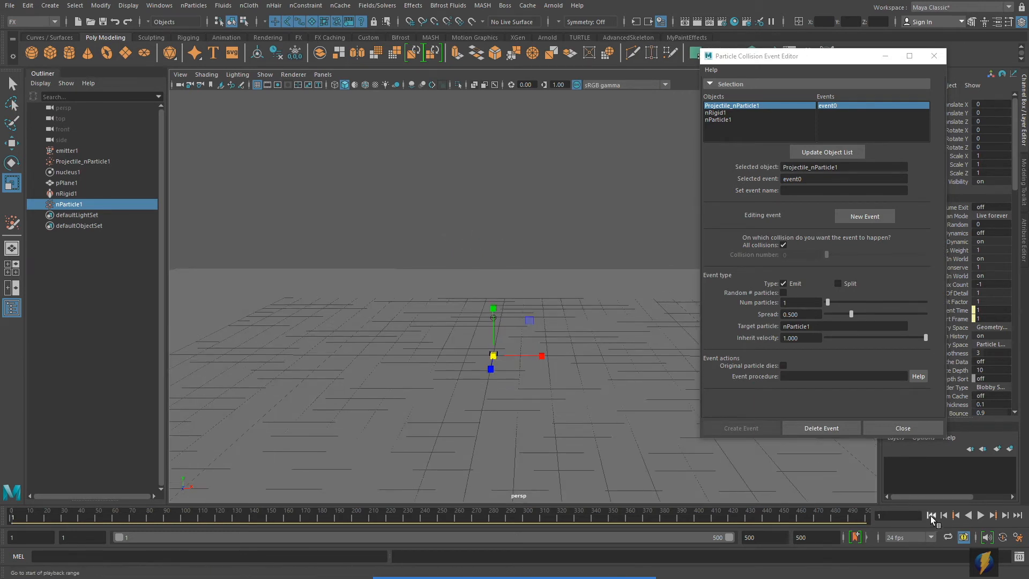
- Play the simulation and stop at frame 292 to watch particle clusters spawn on ground hits
{"action": "left_click", "coordinate": [980, 514]}
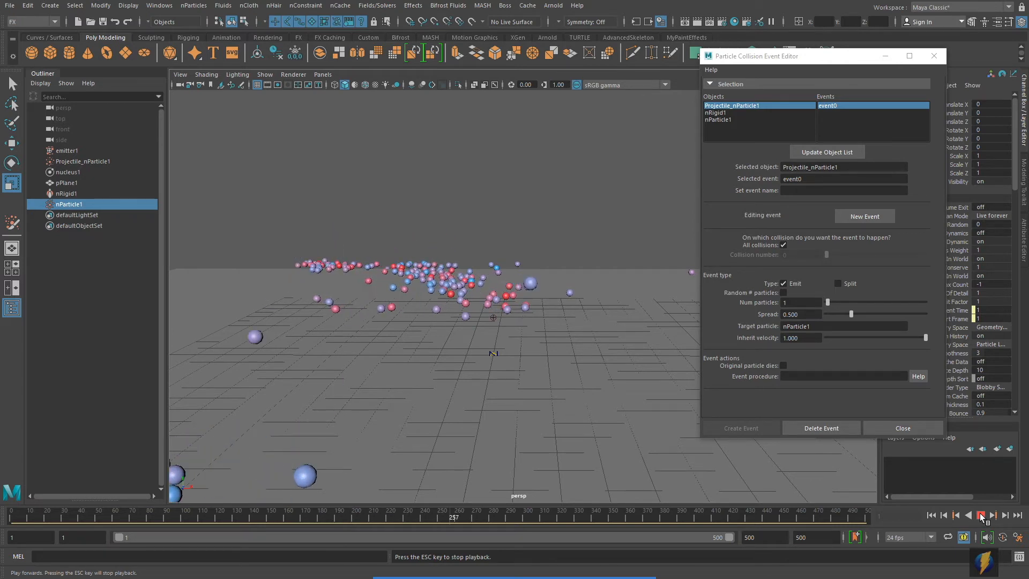
{"action": "left_click", "coordinate": [980, 514]}
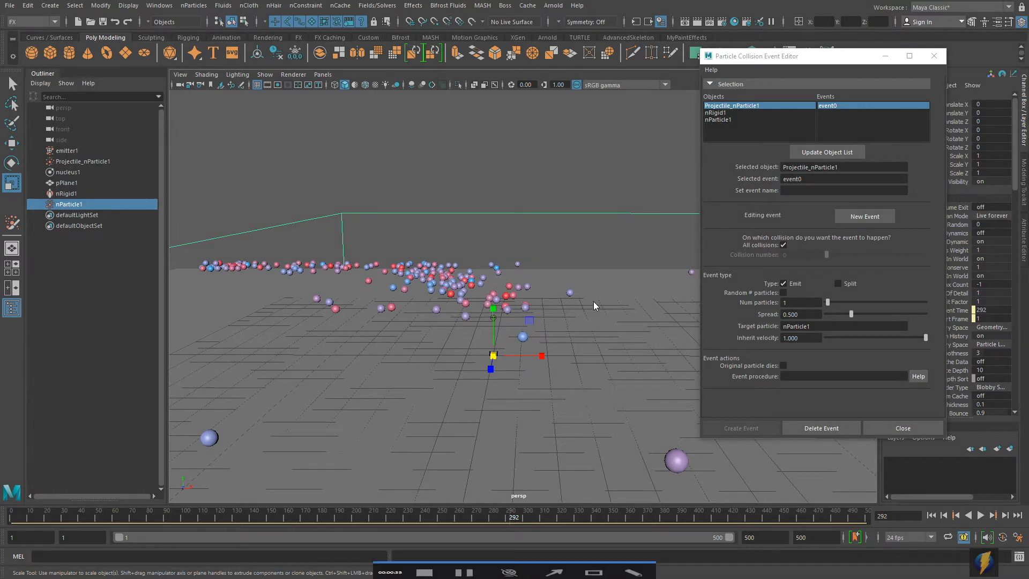
- Restrict event0 to collision number 1 instead of all collisions, then rewind and replay to test it
{"action": "left_click_drag", "start_coordinate": [608, 361], "coordinate": [740, 250]}
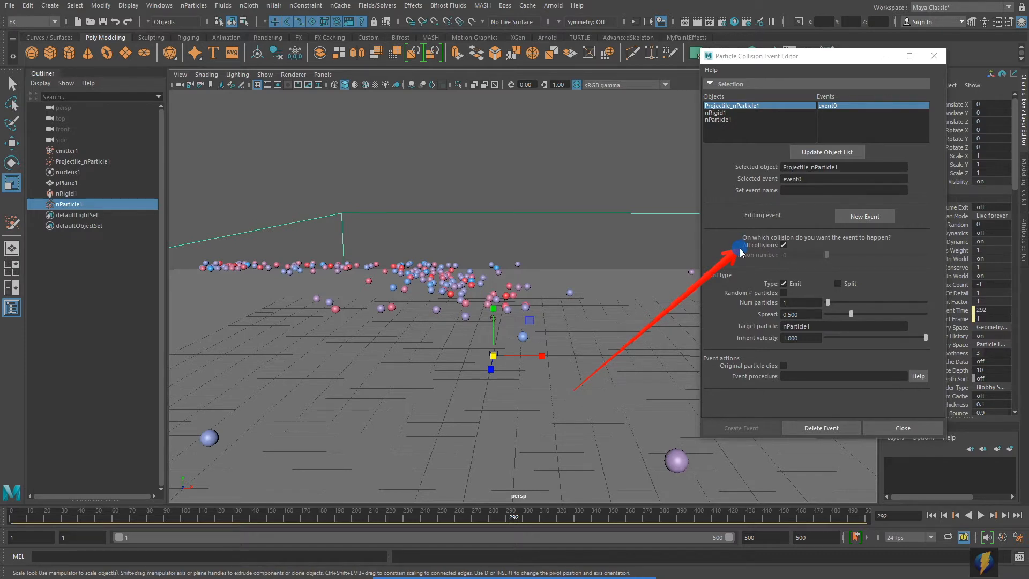
{"action": "left_click_drag", "start_coordinate": [740, 251], "coordinate": [735, 240]}
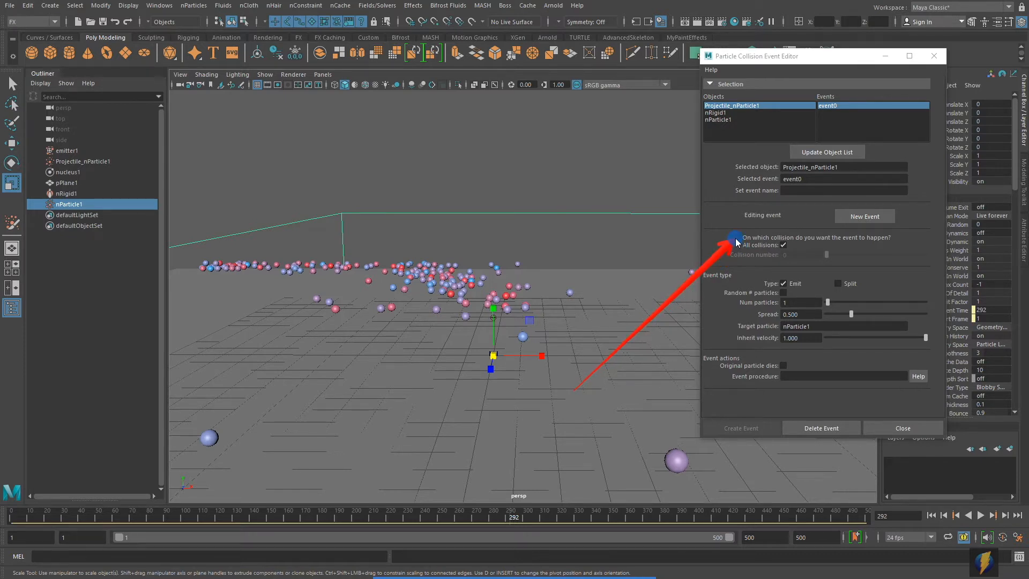
{"action": "left_click_drag", "start_coordinate": [736, 240], "coordinate": [740, 252]}
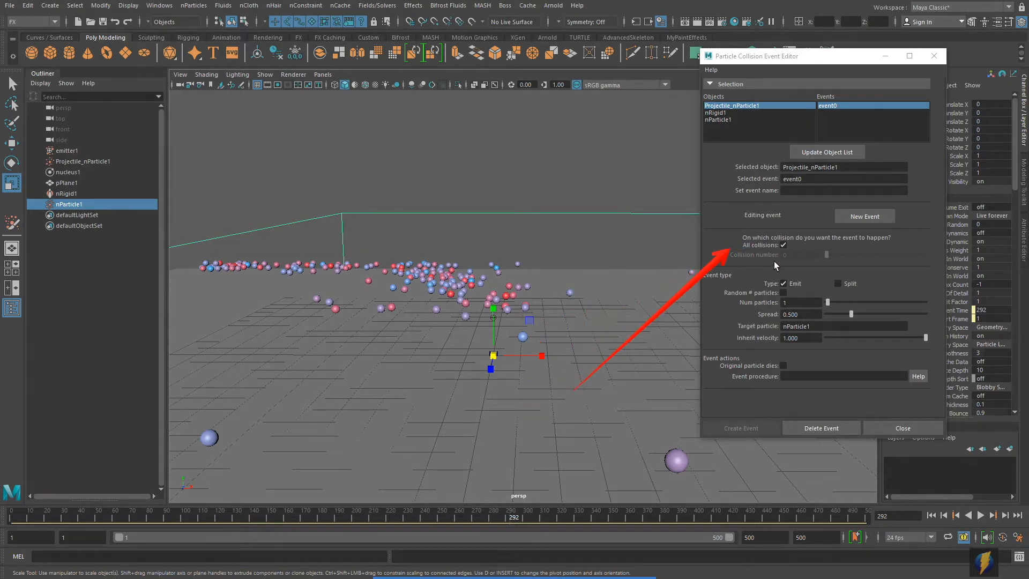
{"action": "left_click", "coordinate": [784, 245]}
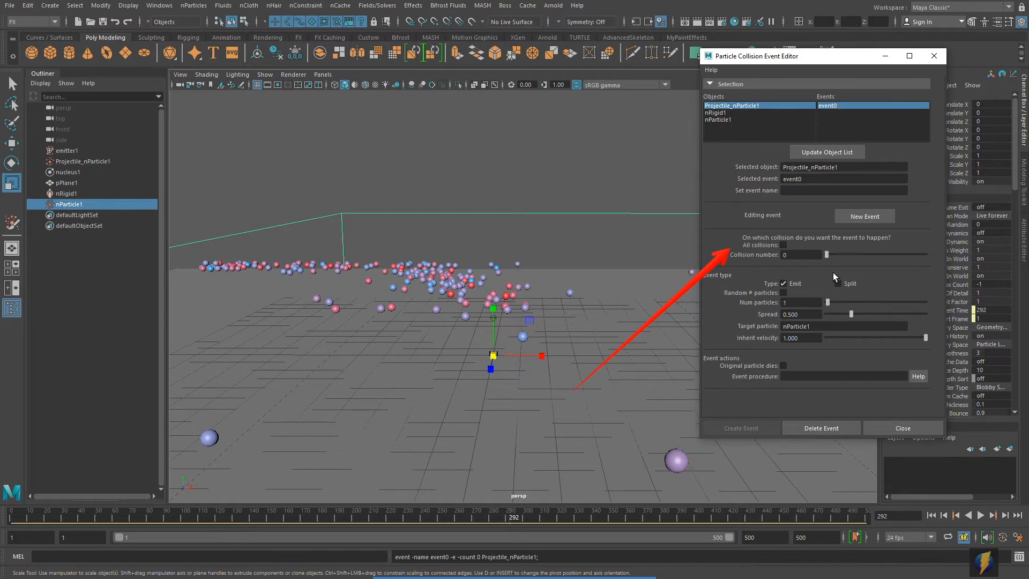
{"action": "double_click", "coordinate": [791, 254]}
{"action": "type", "text": "1"}
{"action": "key", "text": "Return"}
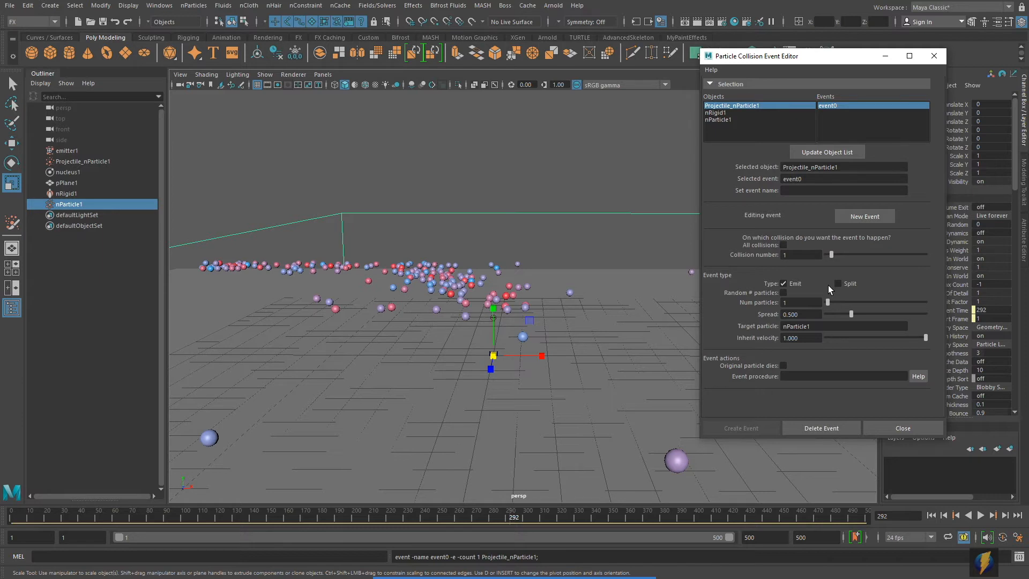
{"action": "left_click", "coordinate": [932, 516]}
{"action": "left_click", "coordinate": [981, 515]}
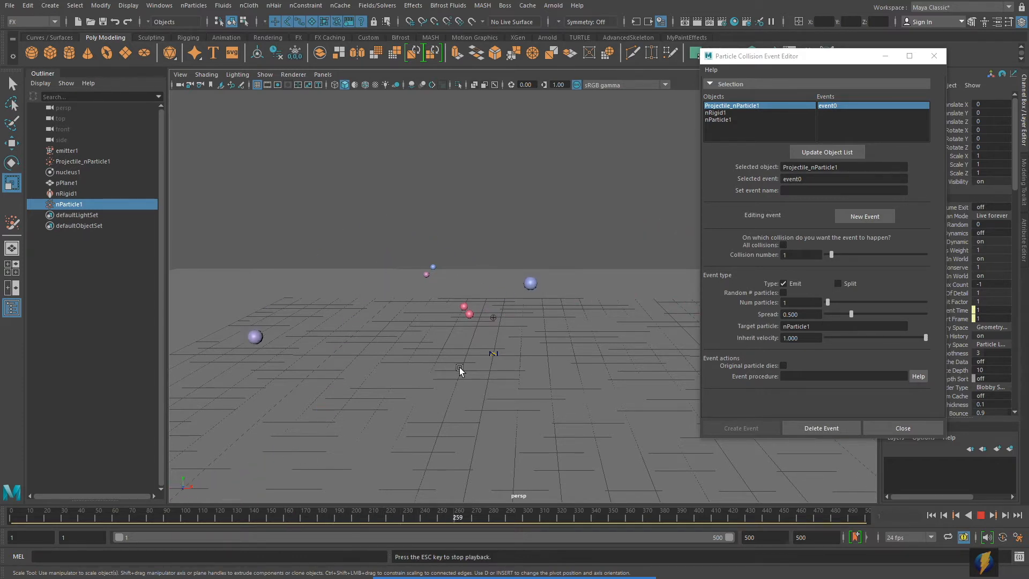
- Stop playback, return to frame 1, and close the Particle Collision Event Editor
{"action": "left_click", "coordinate": [981, 515]}
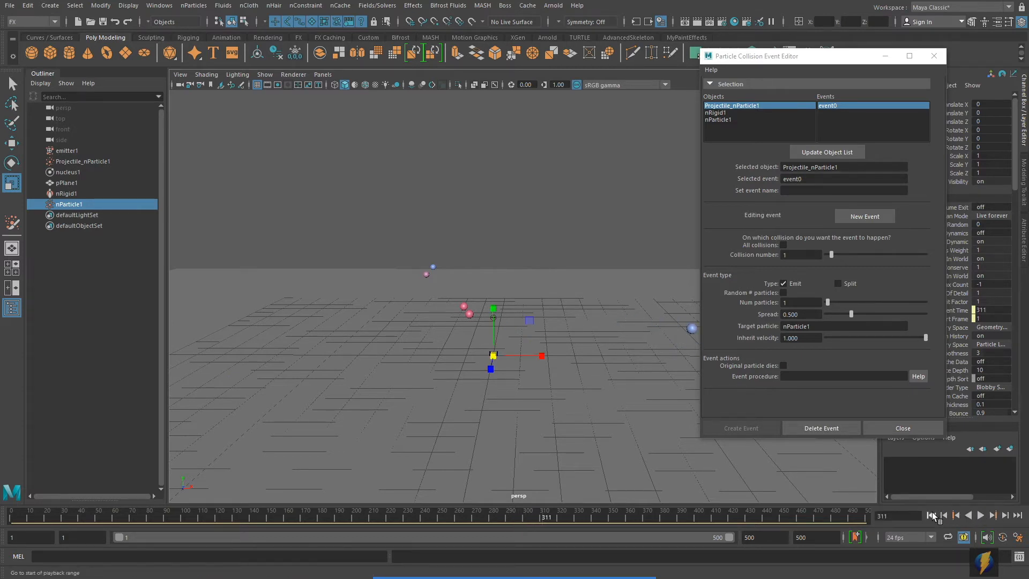
{"action": "left_click", "coordinate": [933, 516]}
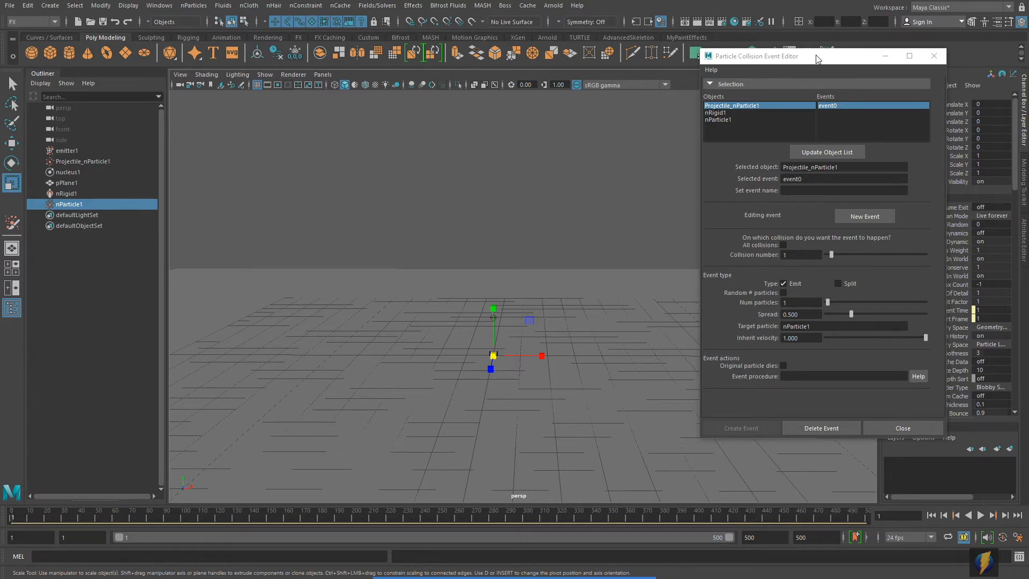
{"action": "left_click_drag", "start_coordinate": [819, 63], "coordinate": [793, 63]}
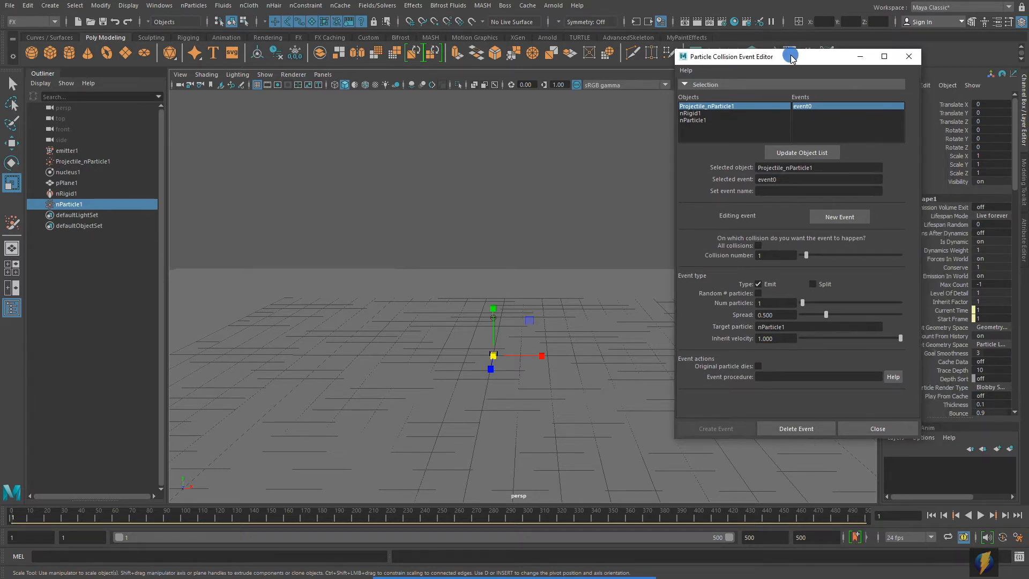
{"action": "left_click", "coordinate": [909, 56]}
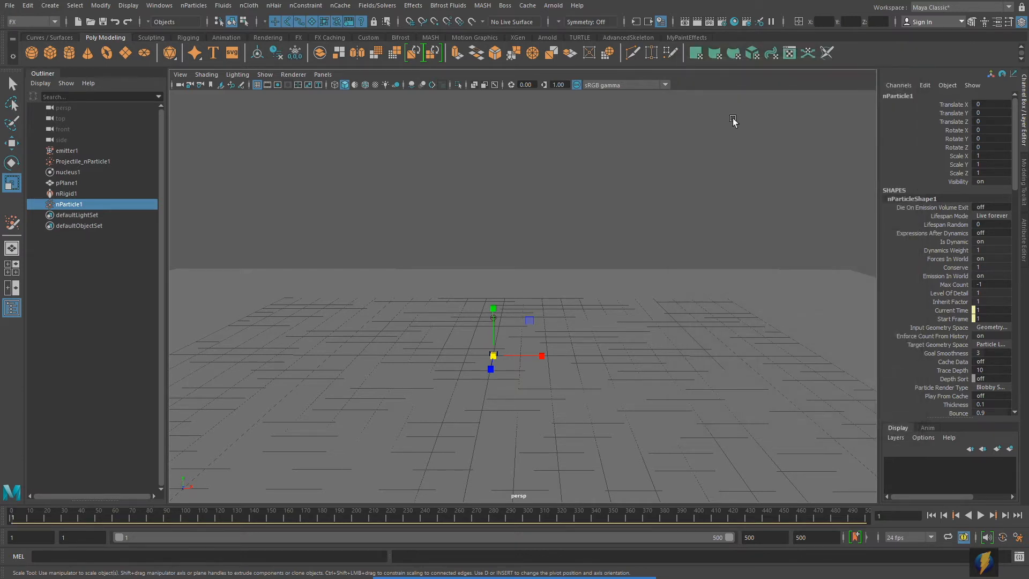
- Rename nParticle1 to Burst_nParticle1 and show its shape's attributes in the Attribute Editor
{"action": "left_click", "coordinate": [554, 561]}
{"action": "mouse_move", "coordinate": [315, 376]}
{"action": "left_mouse_down"}
{"action": "mouse_move", "coordinate": [118, 223]}
{"action": "mouse_move", "coordinate": [89, 216]}
{"action": "left_mouse_up"}
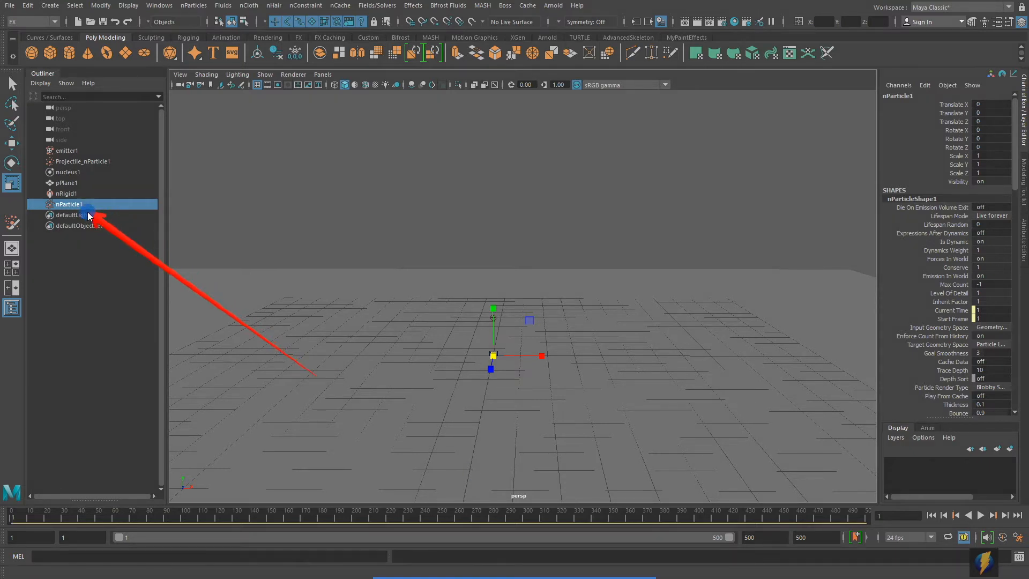
{"action": "left_click", "coordinate": [895, 96]}
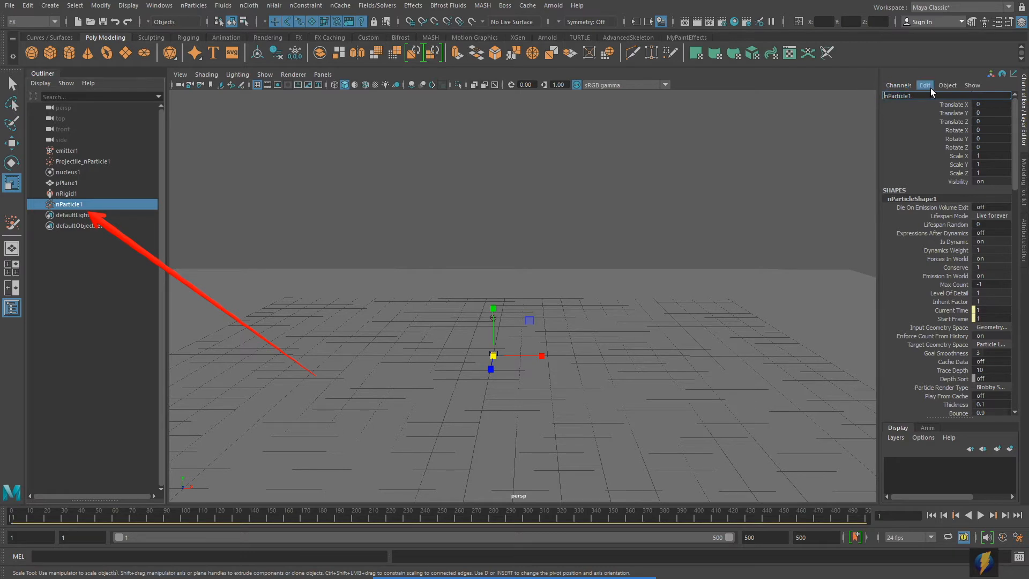
{"action": "type", "text": "Bur"}
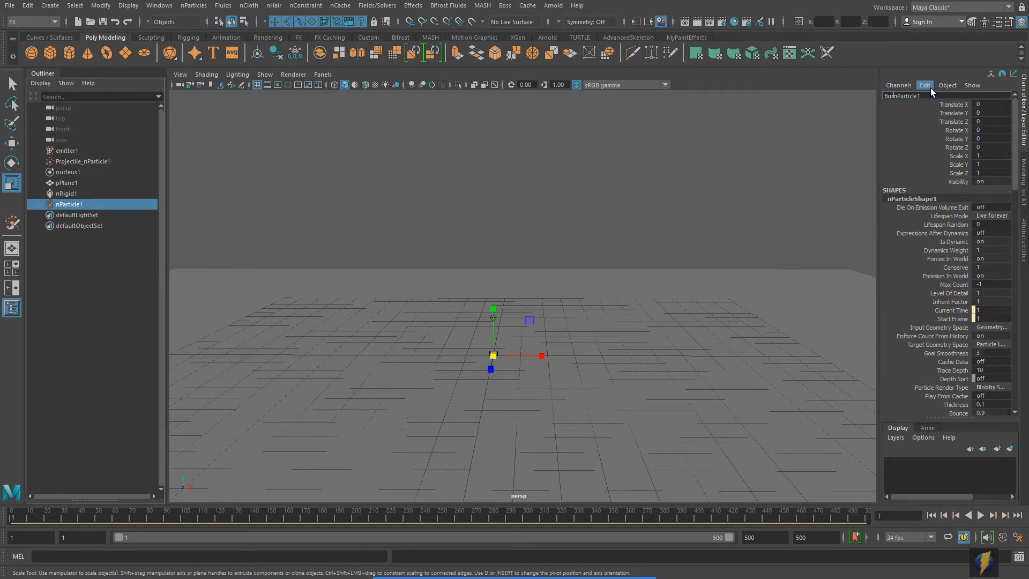
{"action": "type", "text": "st_"}
{"action": "key", "text": "Return"}
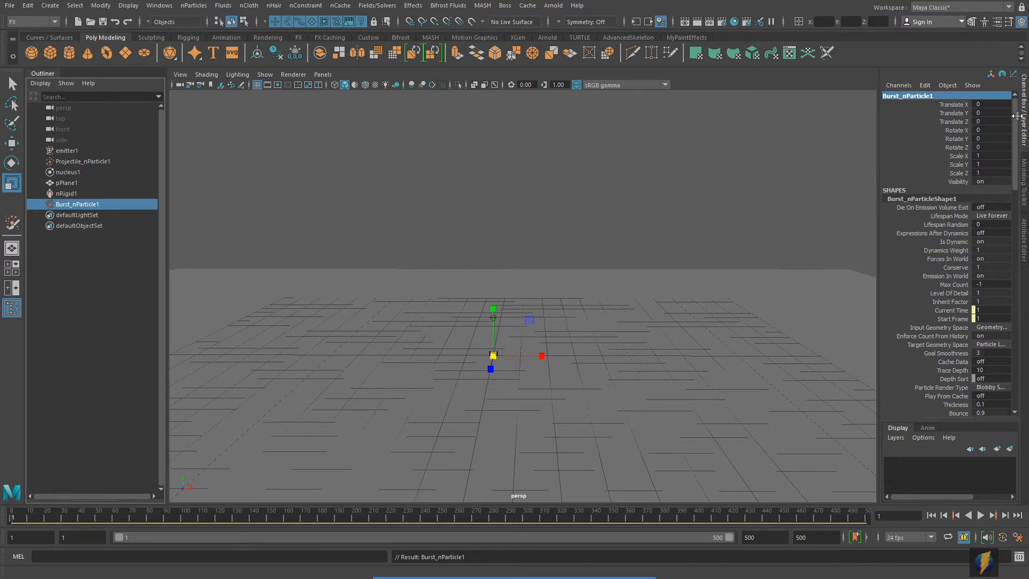
{"action": "left_click", "coordinate": [1026, 233]}
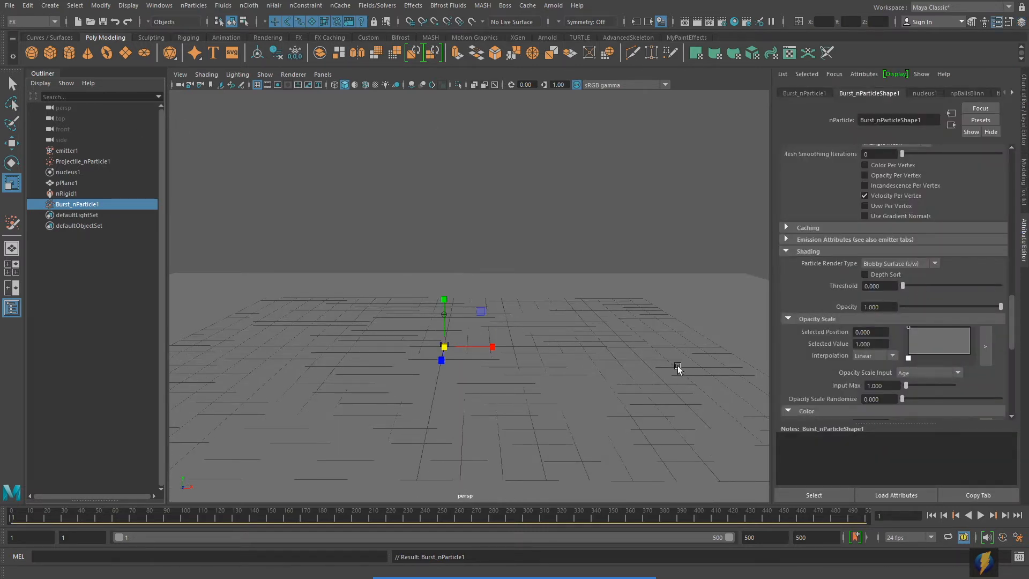
- Change Burst_nParticleShape1's Particle Render Type from Blobby Surface to MultiStreak and replay up to frame 346
{"action": "mouse_move", "coordinate": [554, 577]}
{"action": "left_click", "coordinate": [555, 558]}
{"action": "left_click_drag", "start_coordinate": [575, 382], "coordinate": [791, 253]}
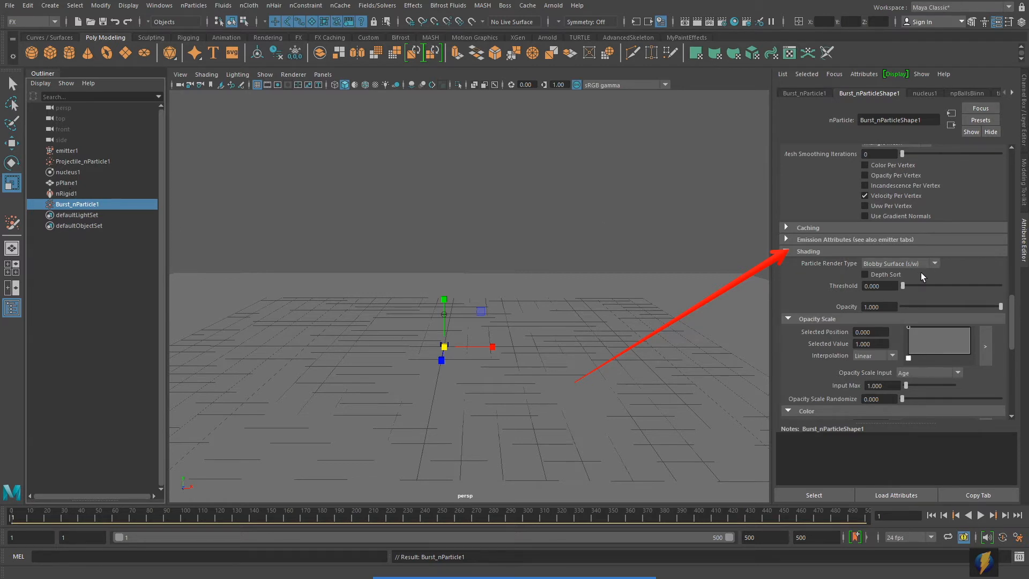
{"action": "left_click", "coordinate": [936, 264]}
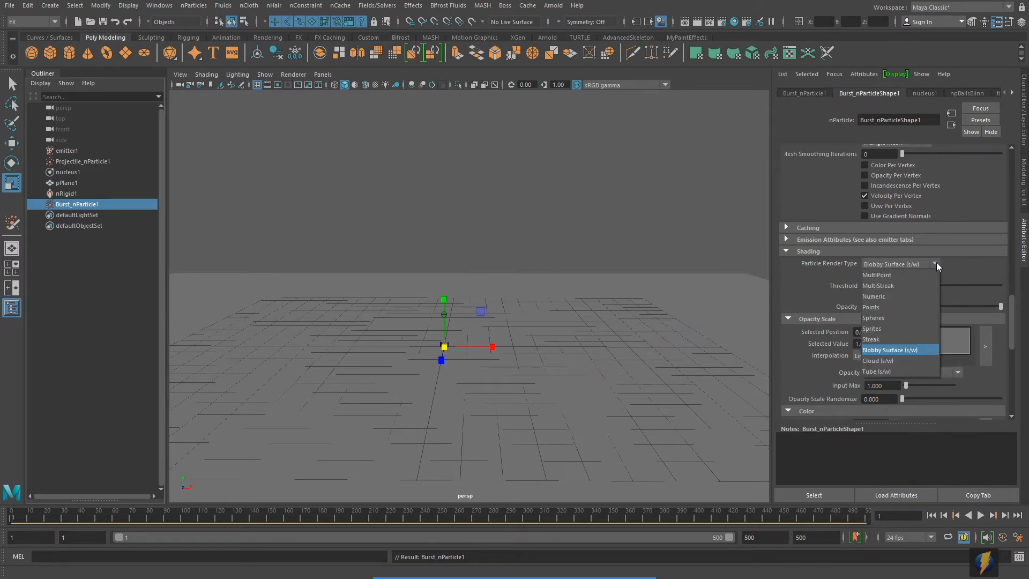
{"action": "left_click", "coordinate": [900, 285]}
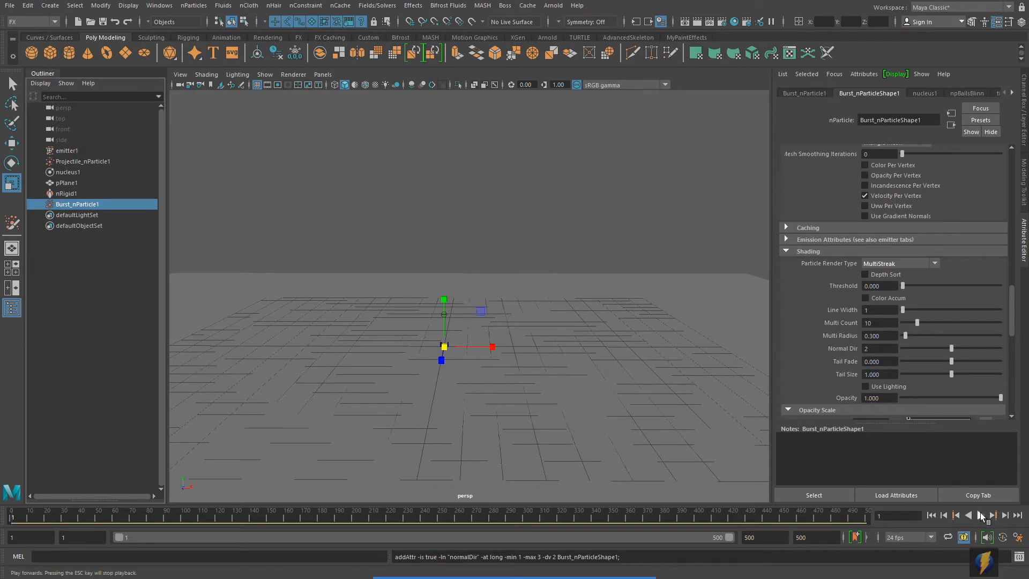
{"action": "left_click", "coordinate": [985, 515]}
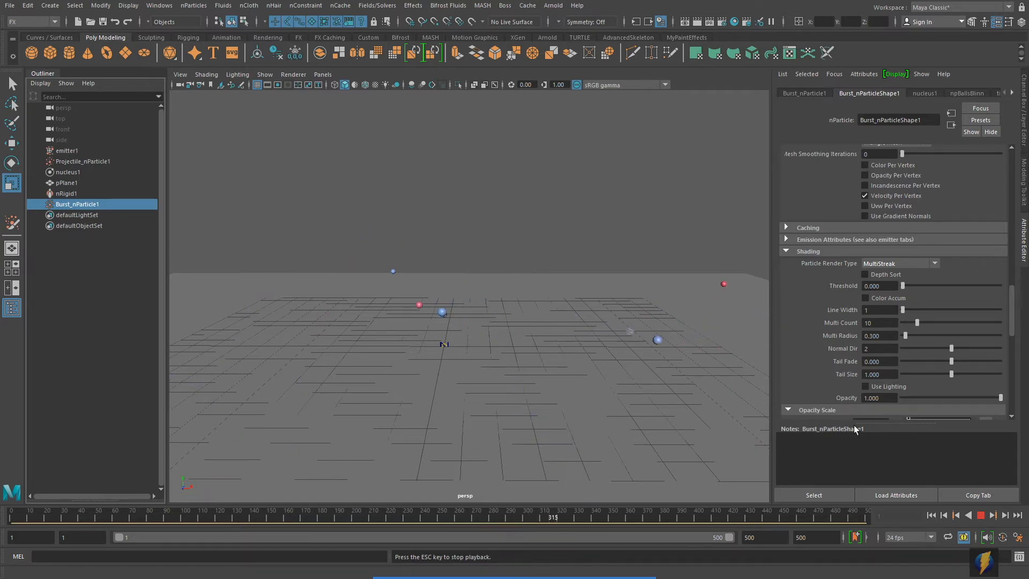
{"action": "key", "text": "Escape"}
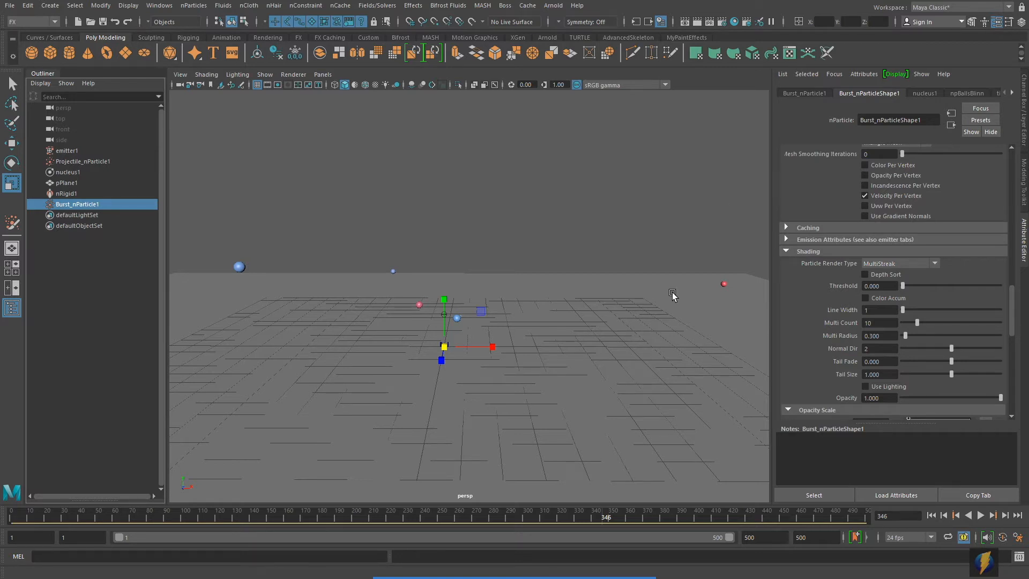
- Reopen the Particle Collision Event Editor from the nParticles menu and select Projectile_nParticle1's event0
{"action": "left_click", "coordinate": [194, 5]}
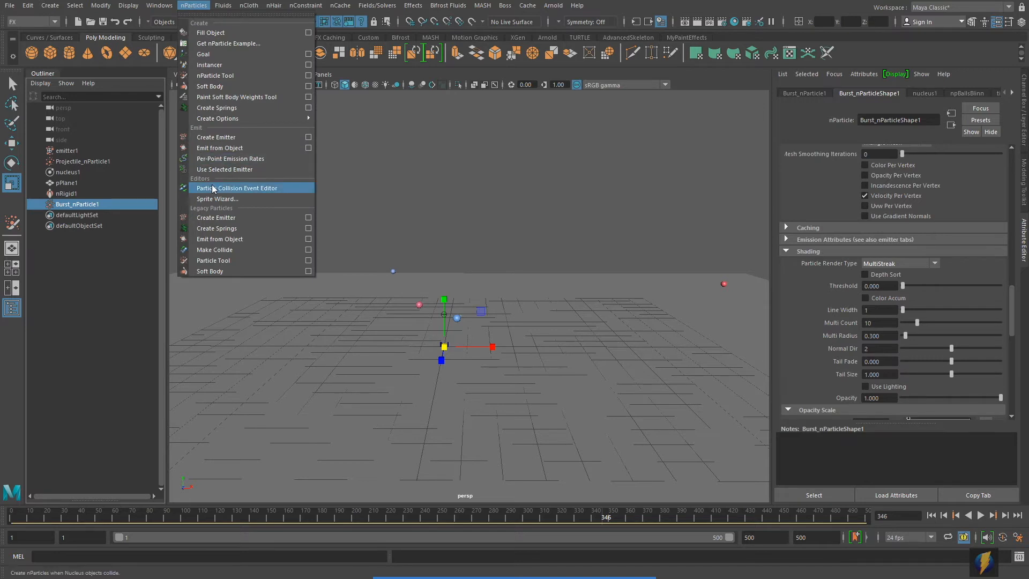
{"action": "left_click", "coordinate": [264, 189]}
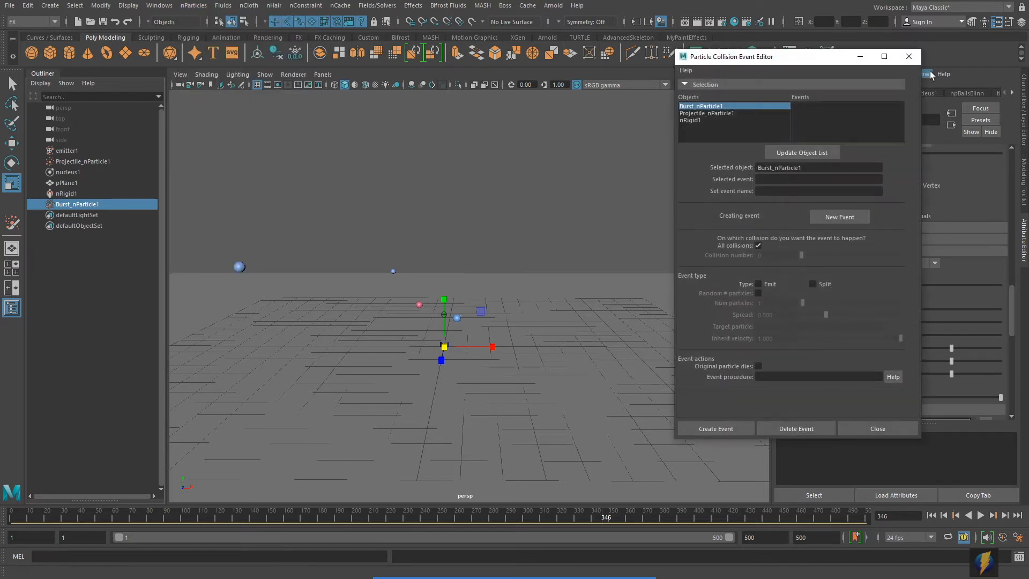
{"action": "left_click", "coordinate": [705, 114]}
{"action": "left_click", "coordinate": [696, 120]}
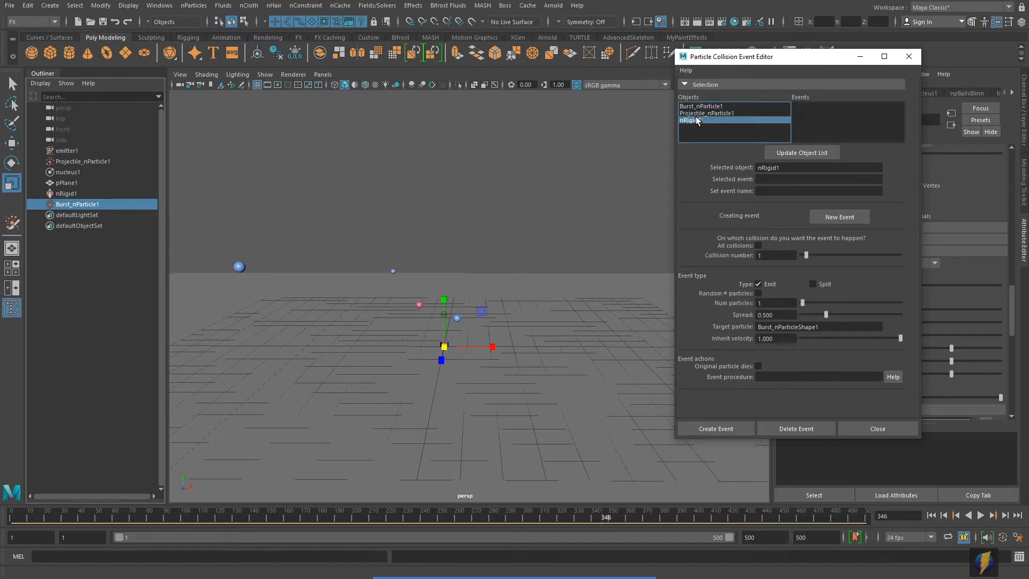
{"action": "left_click", "coordinate": [714, 112]}
{"action": "left_click", "coordinate": [858, 106]}
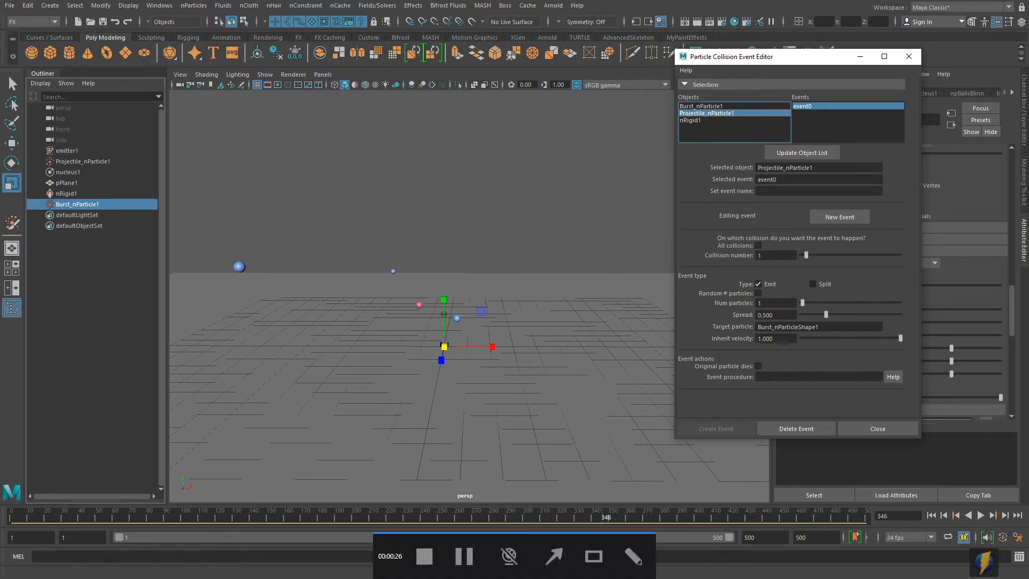
- Set event0's Num particles to 100 per collision
{"action": "left_click", "coordinate": [574, 401]}
{"action": "left_click_drag", "start_coordinate": [542, 402], "coordinate": [710, 308]}
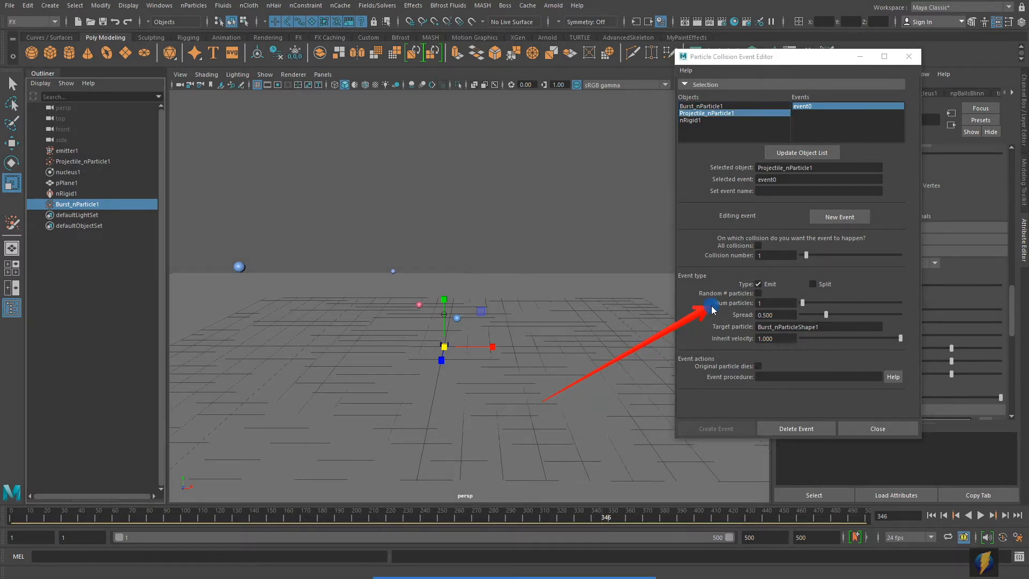
{"action": "left_click", "coordinate": [774, 303]}
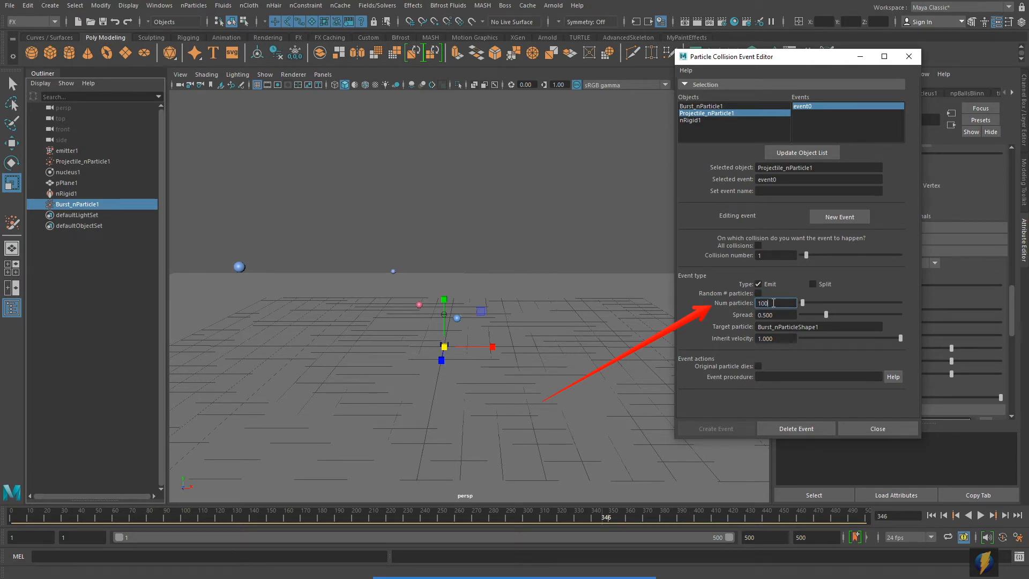
{"action": "key", "text": "Return"}
- Replay the simulation from frame 1 to watch the 100-particle bursts, then stop and rewind
{"action": "left_click", "coordinate": [931, 515]}
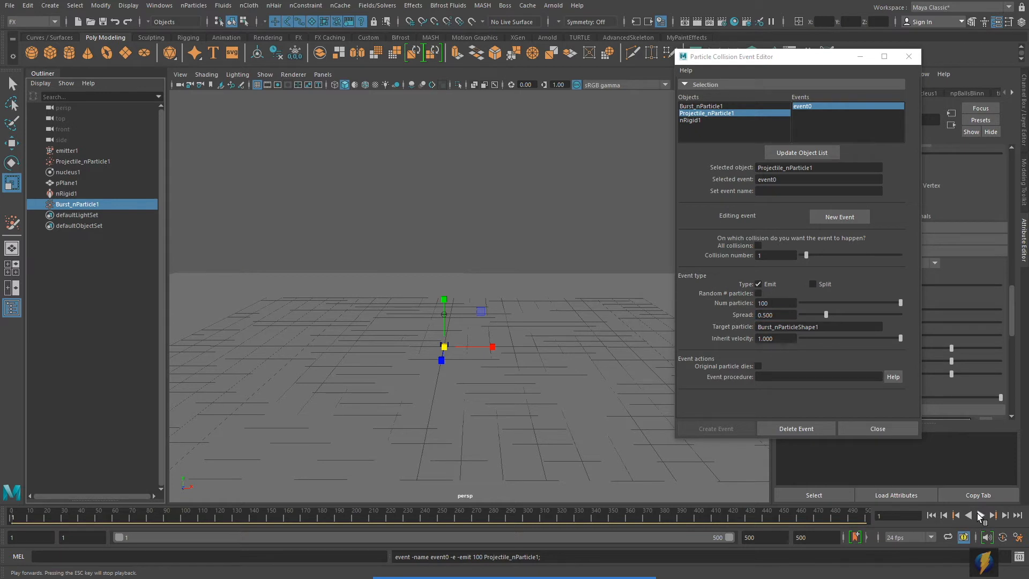
{"action": "left_click", "coordinate": [980, 515]}
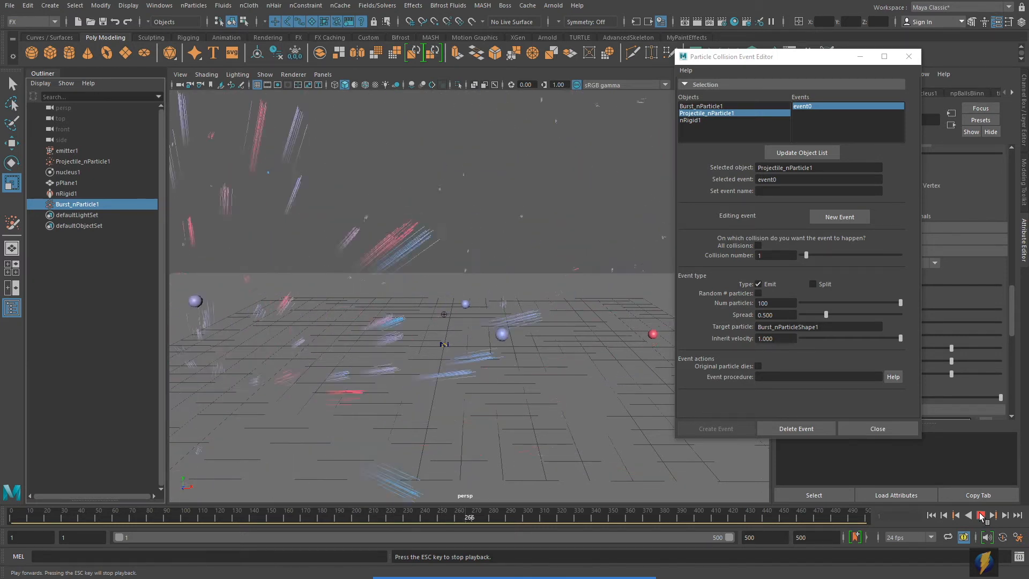
{"action": "left_click", "coordinate": [981, 516]}
{"action": "left_click", "coordinate": [932, 515]}
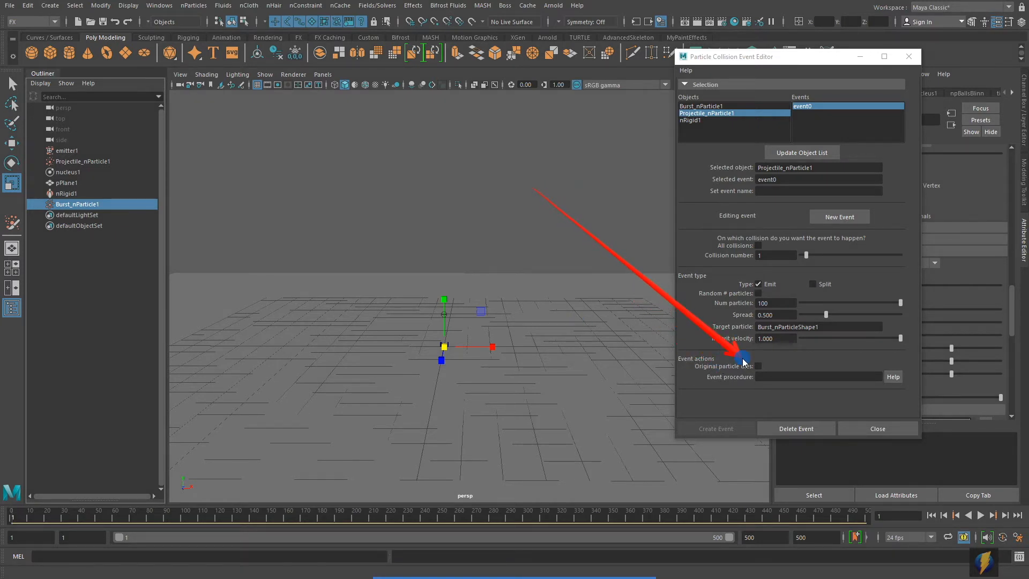
- Enable Original particle dies so projectiles vanish on collision, and return to frame 1
{"action": "left_click", "coordinate": [758, 366]}
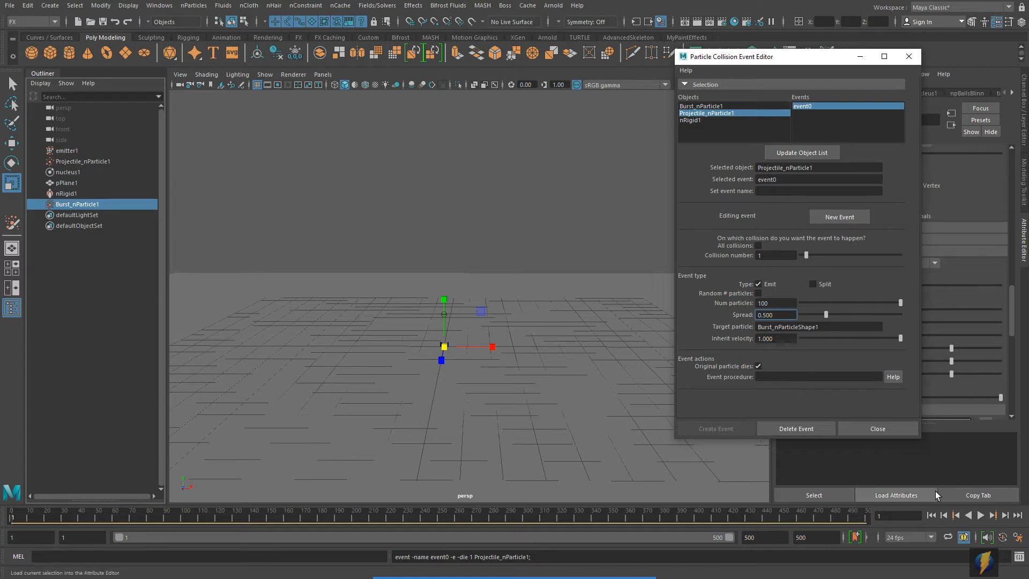
{"action": "left_click", "coordinate": [931, 515]}
{"action": "right_click_drag", "start_coordinate": [547, 278], "coordinate": [489, 303], "text": "alt"}
- Play the simulation to confirm only burst streaks continue, then stop and rewind to frame 1
{"action": "left_click", "coordinate": [981, 515]}
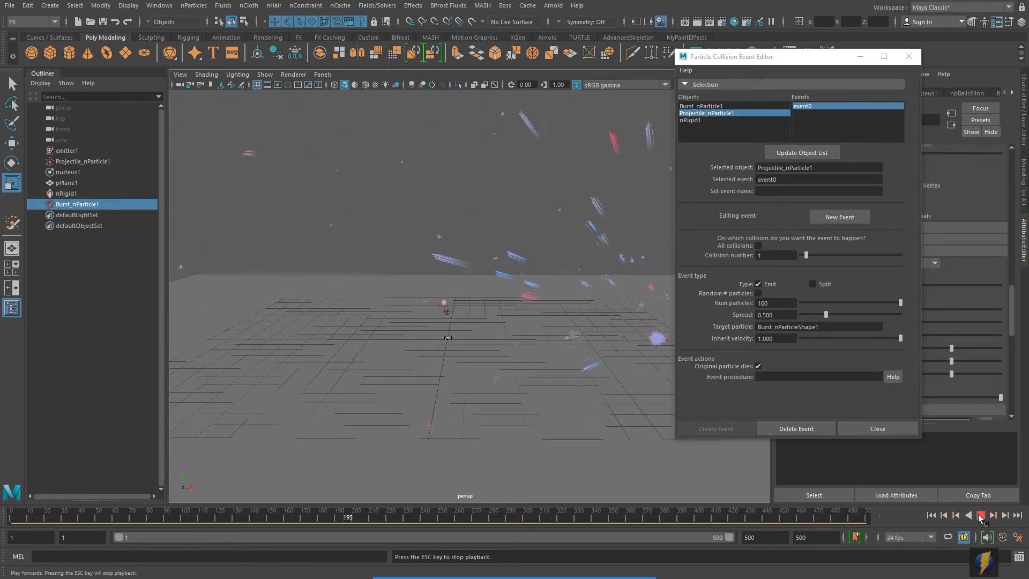
{"action": "left_click", "coordinate": [980, 518]}
{"action": "left_click", "coordinate": [931, 515]}
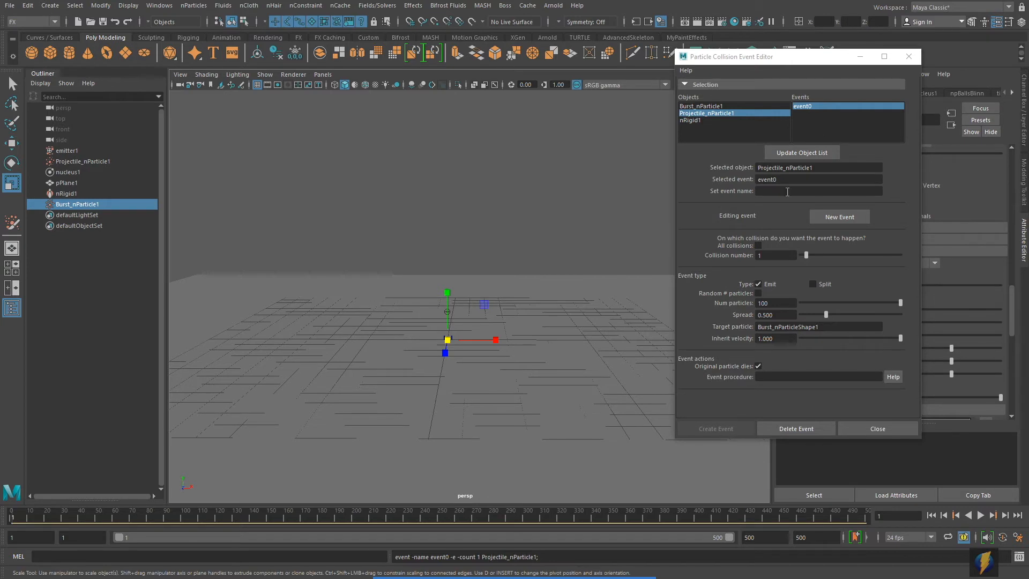
{"action": "left_click_drag", "start_coordinate": [421, 300], "coordinate": [397, 273], "text": "alt"}
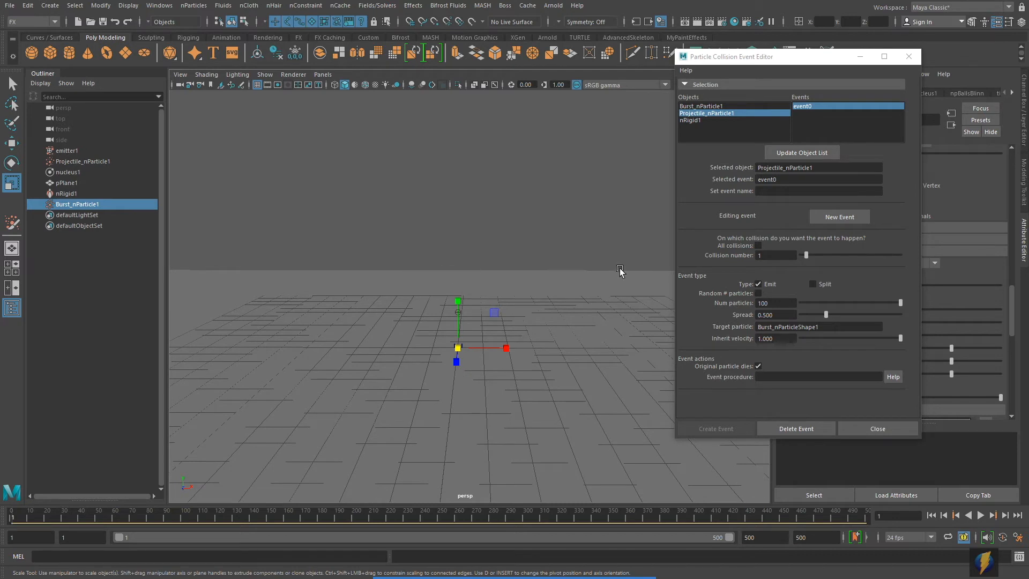
{"action": "mouse_move", "coordinate": [546, 575]}
{"action": "left_click", "coordinate": [554, 557]}
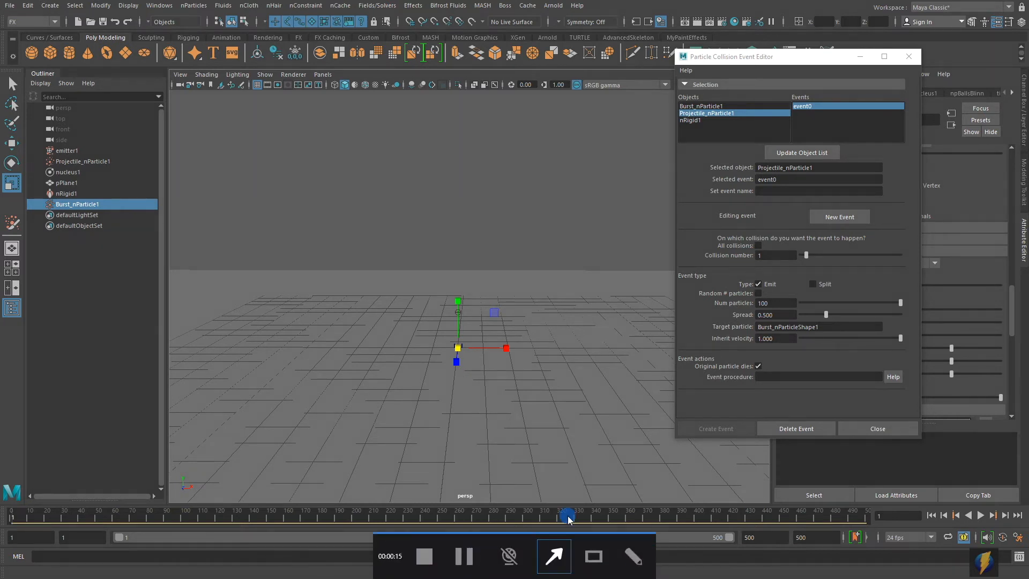
- Preview the burst event firing on the second collision by setting Collision number to 2
{"action": "mouse_move", "coordinate": [582, 362]}
{"action": "left_mouse_down"}
{"action": "mouse_move", "coordinate": [700, 257]}
{"action": "mouse_move", "coordinate": [747, 264]}
{"action": "left_mouse_up"}
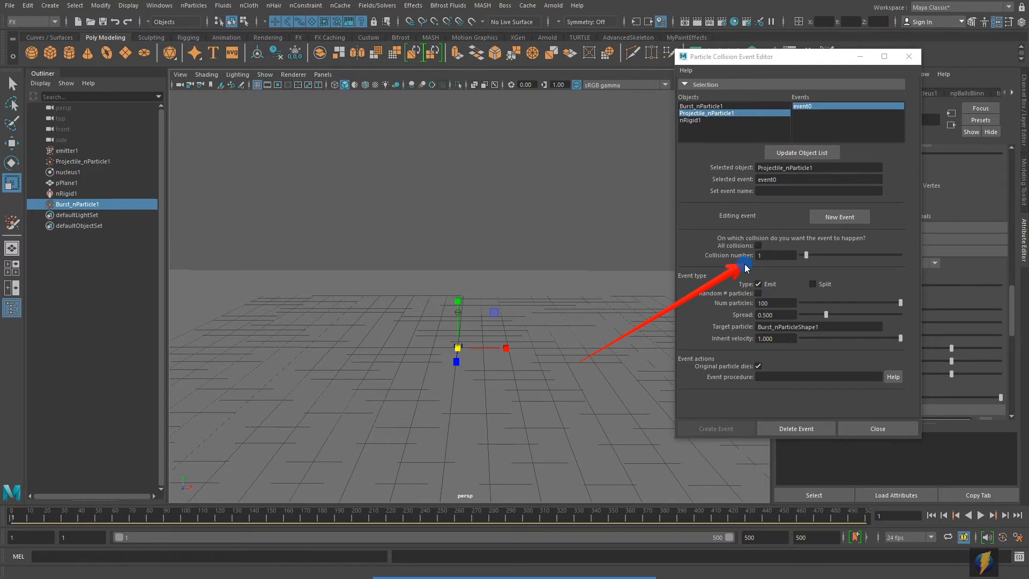
{"action": "double_click", "coordinate": [766, 256]}
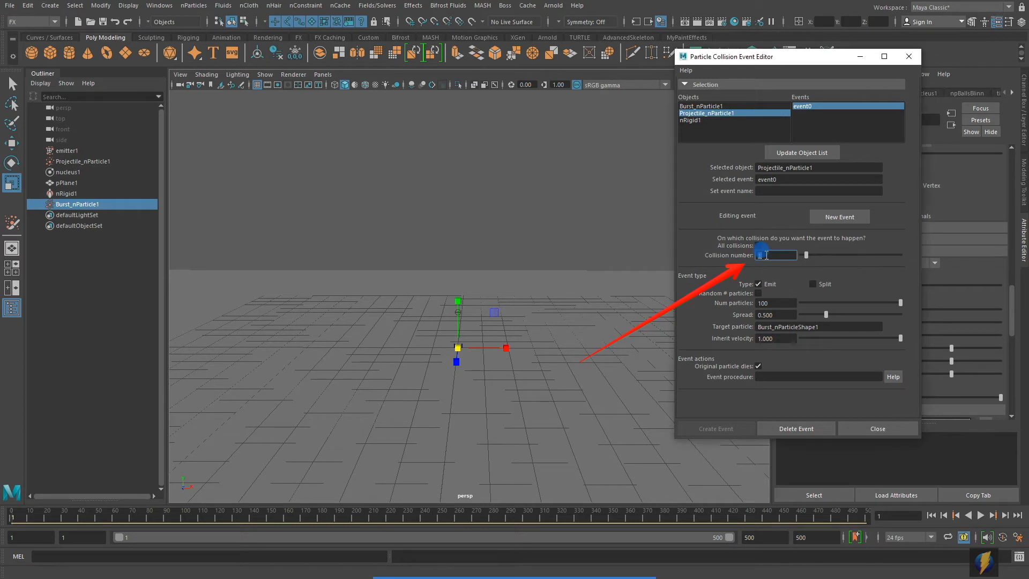
{"action": "type", "text": "2"}
{"action": "key", "text": "Return"}
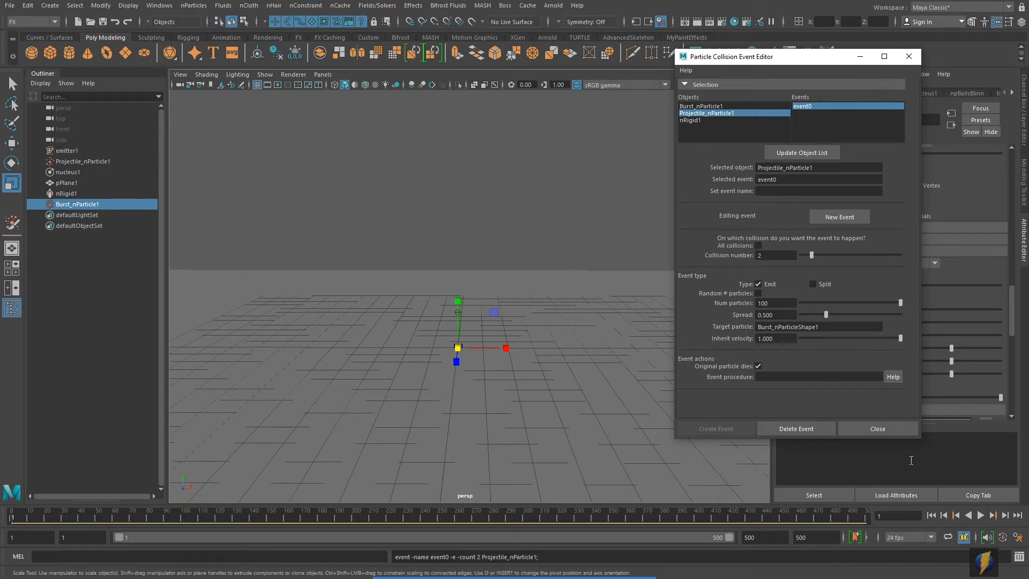
{"action": "left_click", "coordinate": [982, 515]}
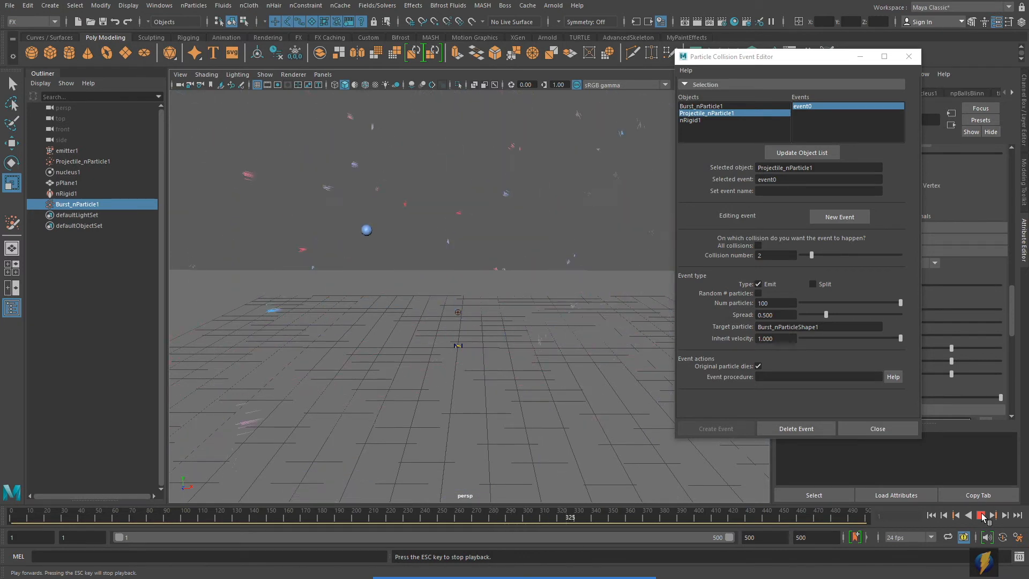
{"action": "left_click", "coordinate": [981, 516]}
- Set event0's Collision number back to 1 and replay to check the first-collision burst
{"action": "double_click", "coordinate": [784, 255]}
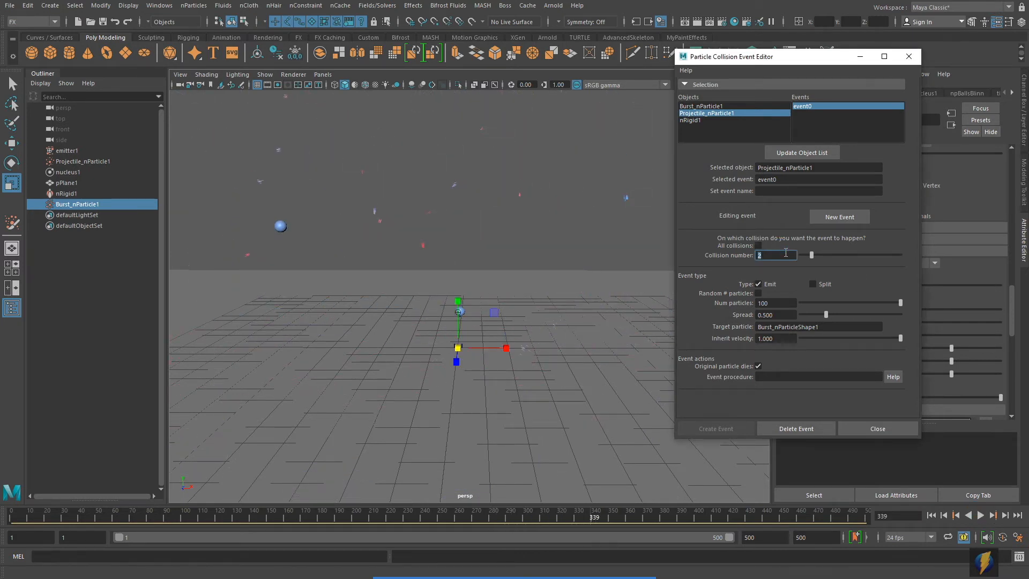
{"action": "type", "text": "1"}
{"action": "key", "text": "Return"}
{"action": "left_click", "coordinate": [778, 328]}
{"action": "left_click", "coordinate": [933, 516]}
{"action": "left_click", "coordinate": [977, 515]}
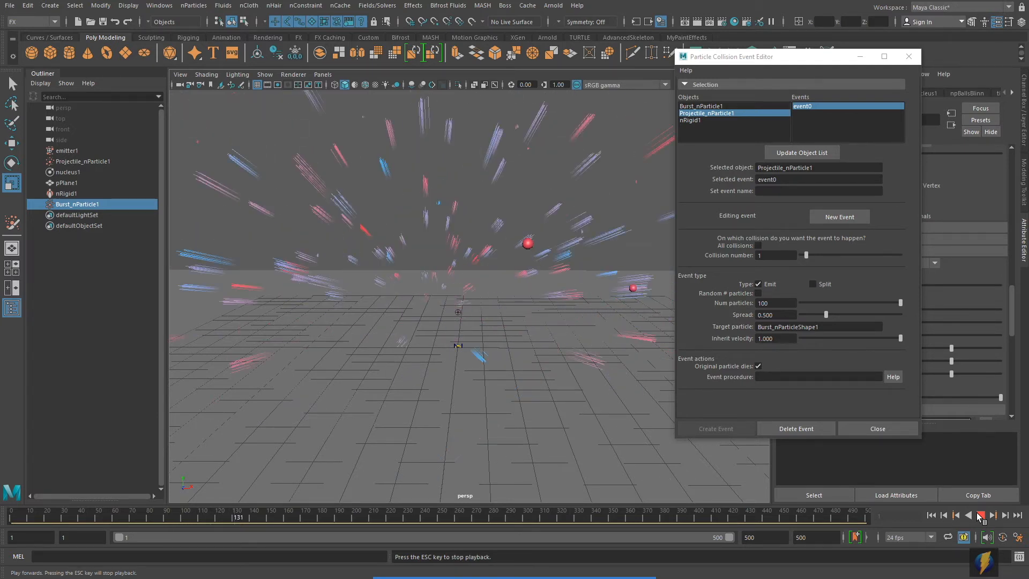
{"action": "left_click", "coordinate": [977, 514]}
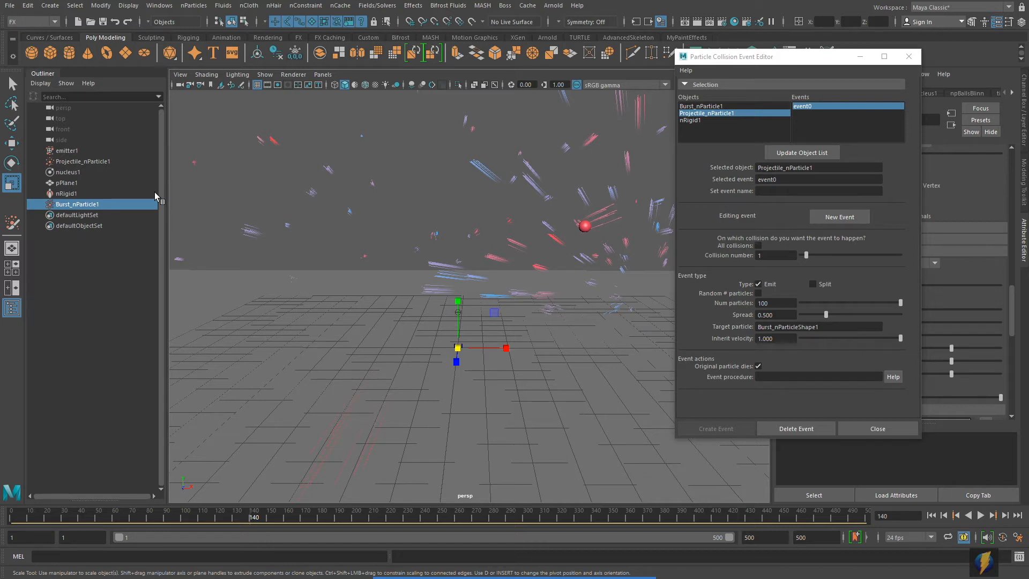
- Close the collision event editor, reframe the view and replay the current burst streaks
{"action": "left_click", "coordinate": [909, 59]}
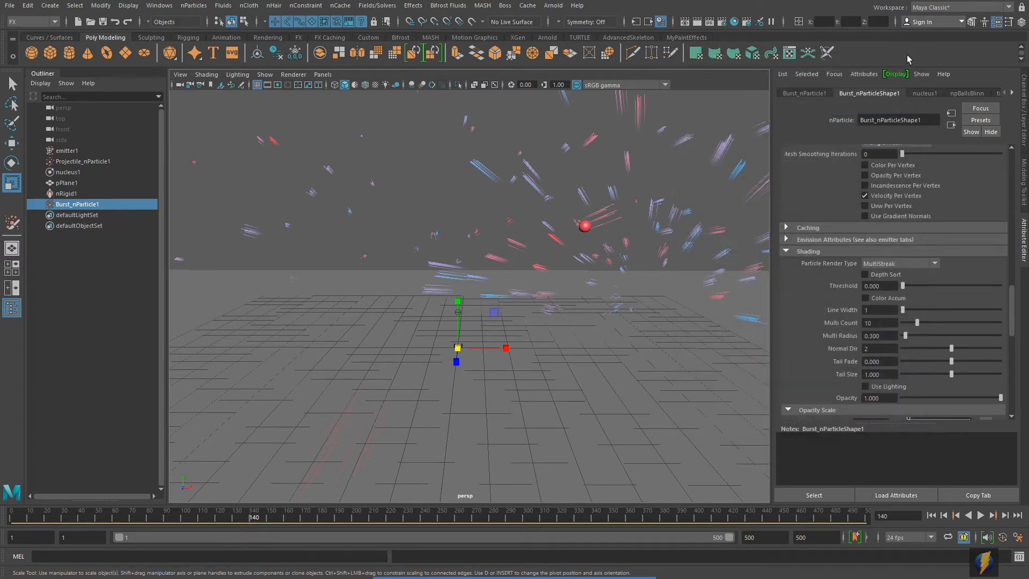
{"action": "scroll", "coordinate": [427, 335], "scroll_direction": "down", "scroll_amount": 3}
{"action": "right_click_drag", "start_coordinate": [428, 334], "coordinate": [409, 330], "text": "alt"}
{"action": "middle_click_drag", "start_coordinate": [409, 329], "coordinate": [416, 352], "text": "alt"}
{"action": "right_click_drag", "start_coordinate": [485, 351], "coordinate": [469, 346], "text": "alt"}
{"action": "middle_click_drag", "start_coordinate": [469, 346], "coordinate": [473, 358], "text": "alt"}
{"action": "left_click", "coordinate": [931, 515]}
{"action": "left_click", "coordinate": [981, 515]}
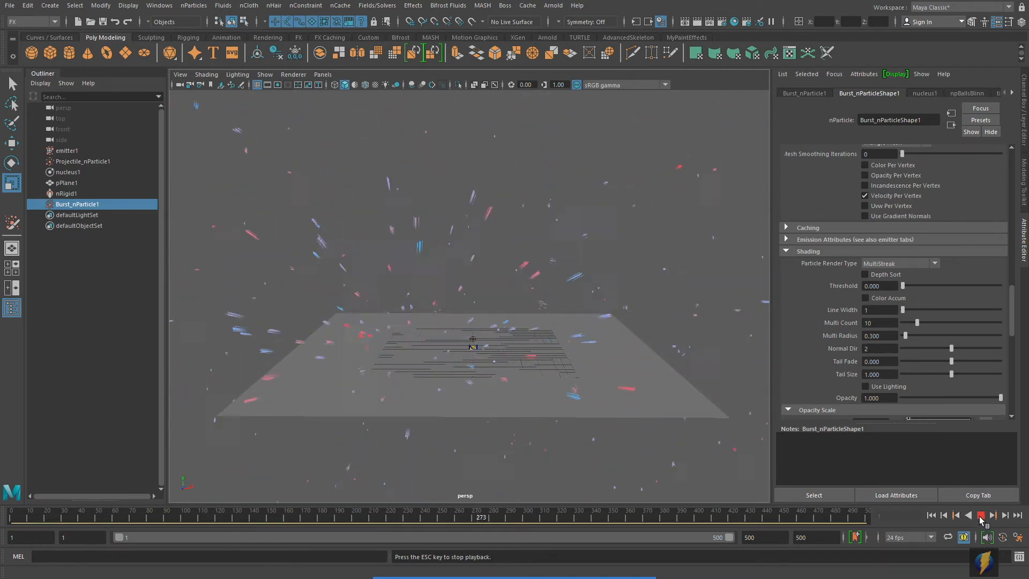
{"action": "left_click", "coordinate": [981, 515]}
- Select Burst_nParticle1 and set its streak Line Width to 2
{"action": "scroll", "coordinate": [448, 345], "scroll_direction": "up", "scroll_amount": 5}
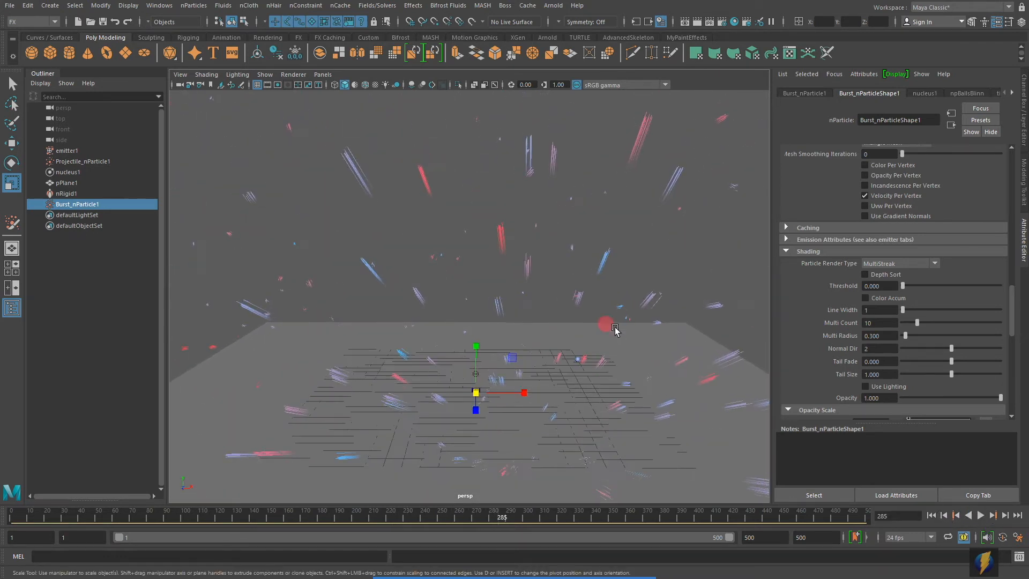
{"action": "left_click_drag", "start_coordinate": [322, 143], "coordinate": [380, 193]}
{"action": "left_click", "coordinate": [88, 206]}
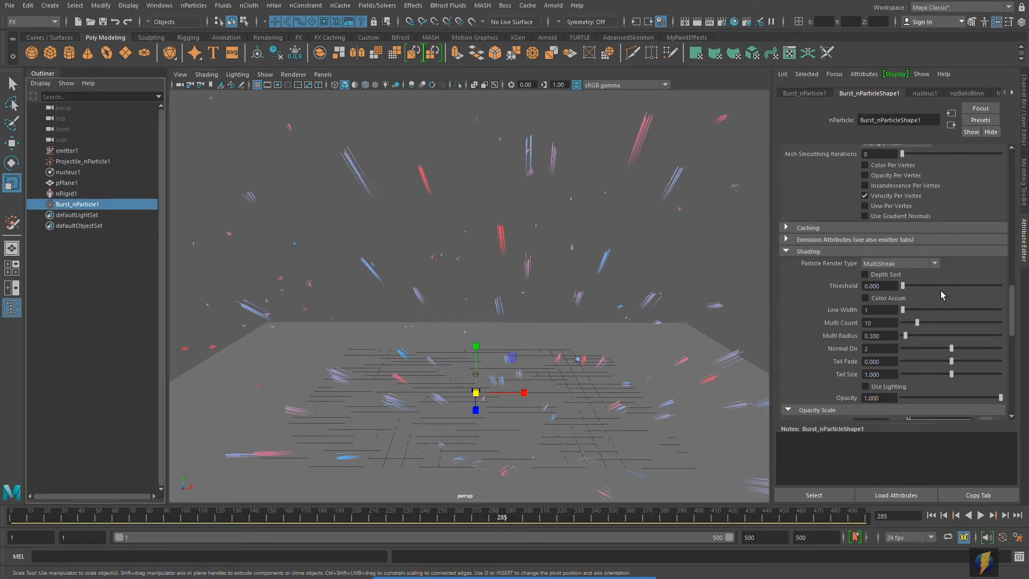
{"action": "scroll", "coordinate": [934, 305], "scroll_direction": "down", "scroll_amount": 2}
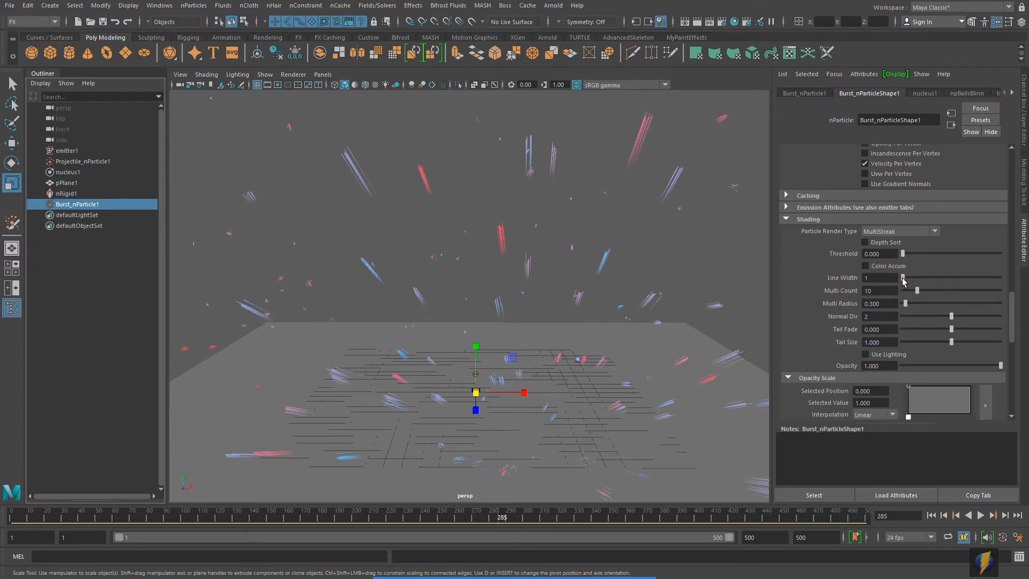
{"action": "left_click_drag", "start_coordinate": [904, 280], "coordinate": [906, 281]}
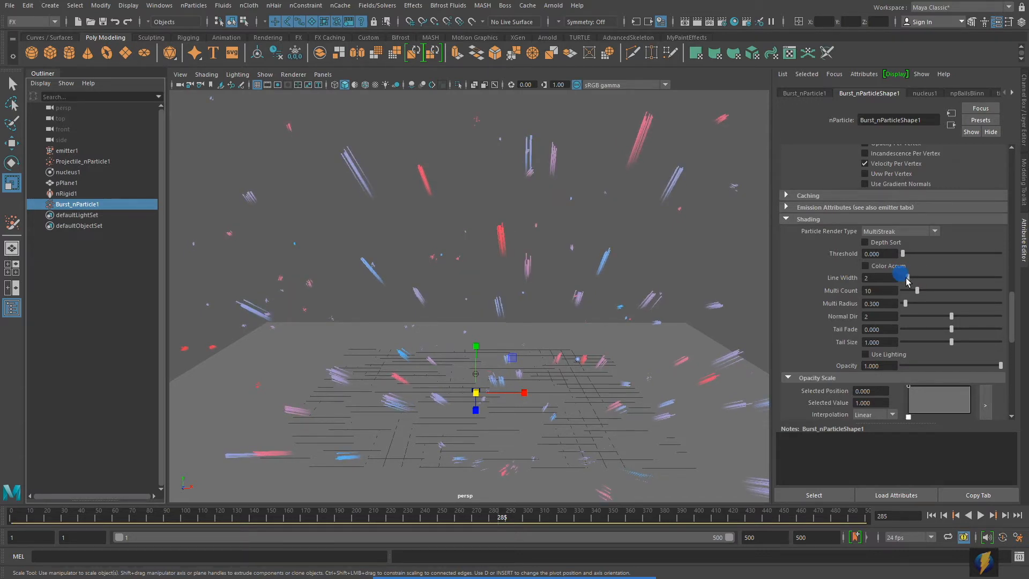
{"action": "left_click_drag", "start_coordinate": [907, 279], "coordinate": [907, 280]}
- Set Tail Fade to -1 and Tail Size to 2, then replay and rewind to frame 1
{"action": "left_click_drag", "start_coordinate": [952, 330], "coordinate": [882, 328]}
{"action": "mouse_move", "coordinate": [957, 343]}
{"action": "left_mouse_down"}
{"action": "mouse_move", "coordinate": [946, 342]}
{"action": "mouse_move", "coordinate": [954, 344]}
{"action": "left_mouse_up"}
{"action": "double_click", "coordinate": [882, 342]}
{"action": "type", "text": "2"}
{"action": "key", "text": "Return"}
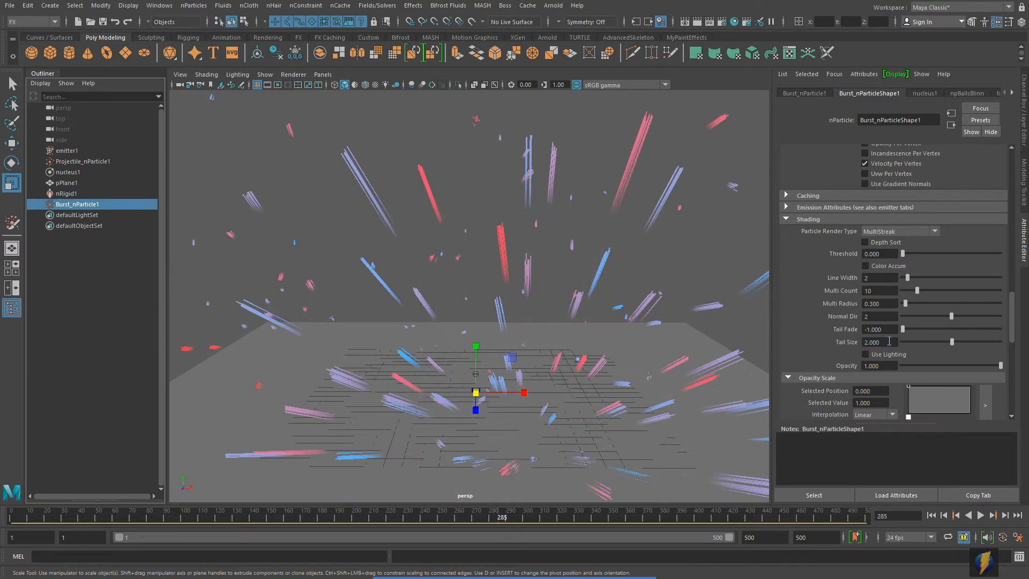
{"action": "left_click", "coordinate": [932, 515]}
{"action": "left_click", "coordinate": [980, 516]}
{"action": "scroll", "coordinate": [711, 402], "scroll_direction": "down", "scroll_amount": 4}
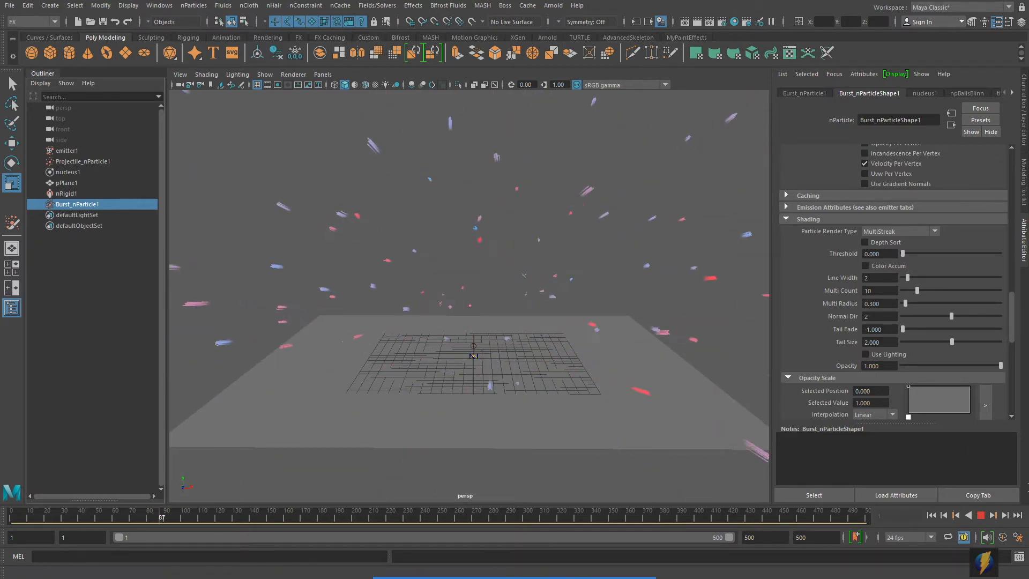
{"action": "left_click", "coordinate": [981, 516]}
{"action": "left_click", "coordinate": [931, 515]}
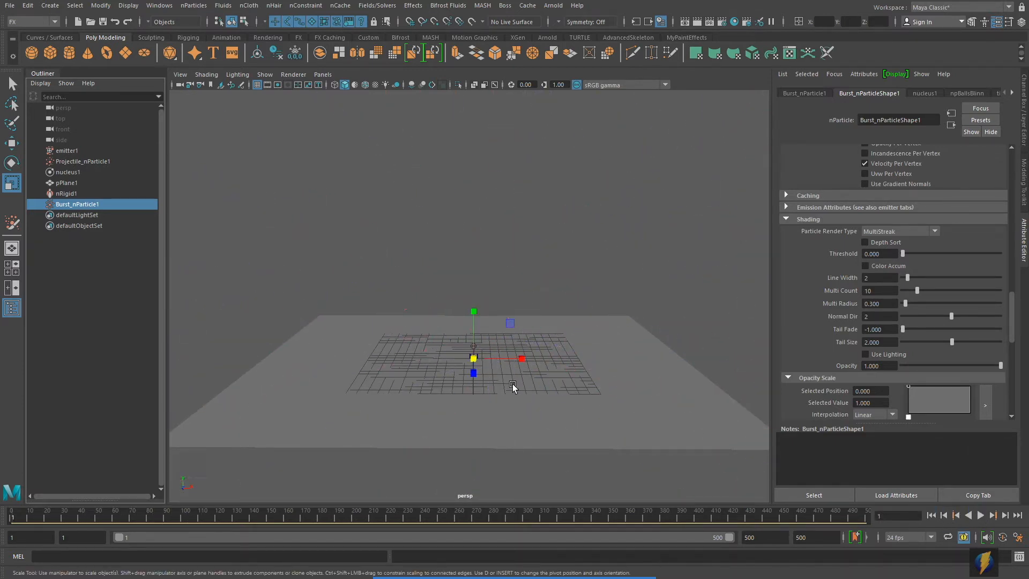
{"action": "scroll", "coordinate": [669, 385], "scroll_direction": "up", "scroll_amount": 3}
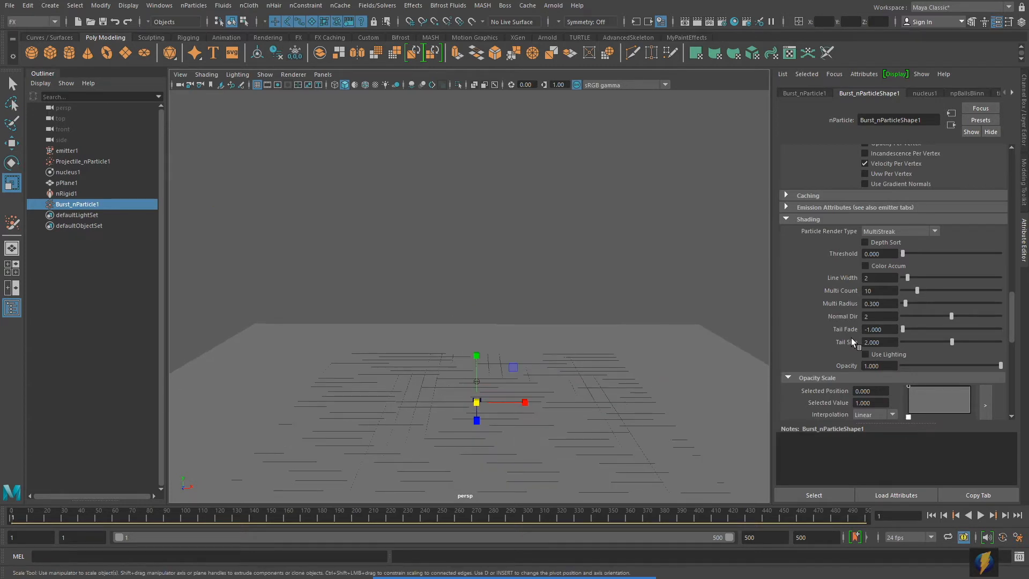
{"action": "scroll", "coordinate": [848, 342], "scroll_direction": "up", "scroll_amount": 10}
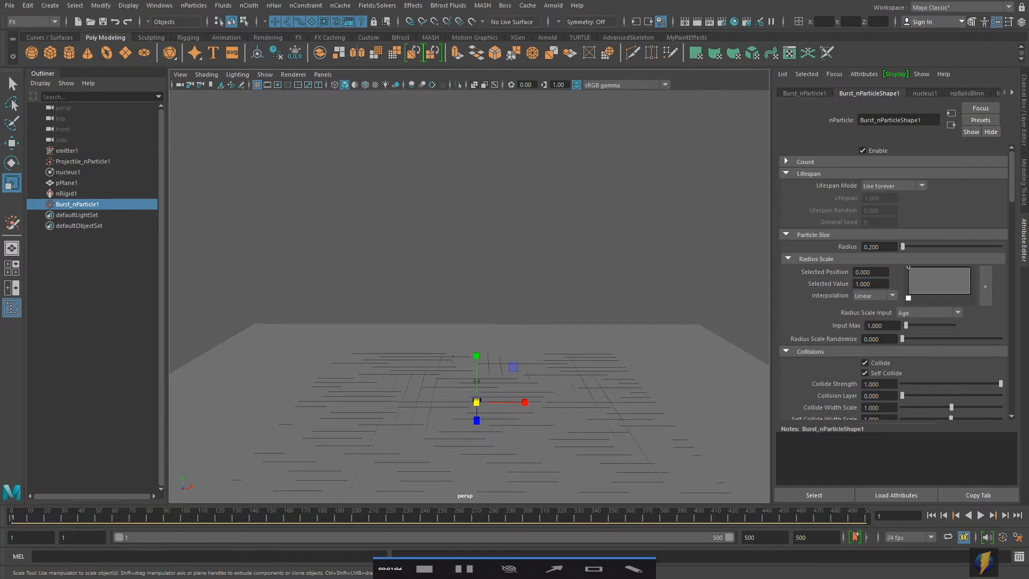
- Set Lifespan Mode to Random range with Lifespan 2 and Lifespan Random 0.5
{"action": "left_click", "coordinate": [555, 558]}
{"action": "left_click_drag", "start_coordinate": [651, 337], "coordinate": [849, 192]}
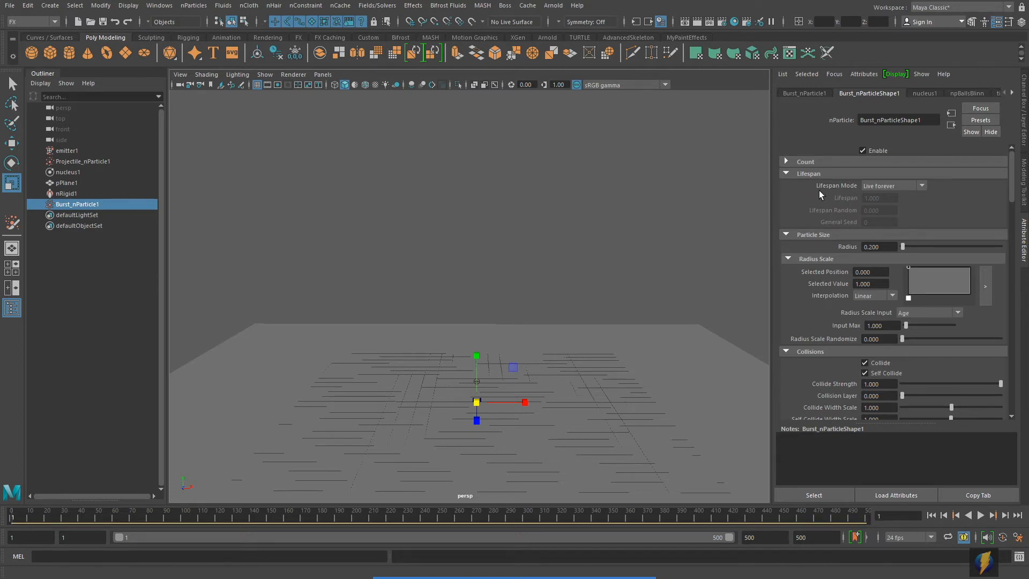
{"action": "left_click", "coordinate": [922, 186]}
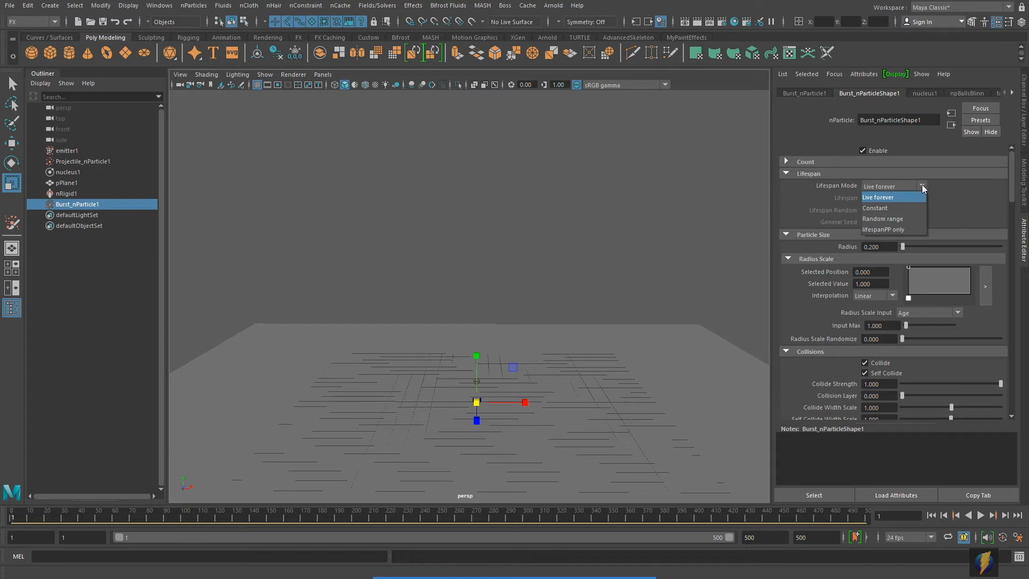
{"action": "left_click", "coordinate": [906, 219]}
{"action": "left_click", "coordinate": [879, 198]}
{"action": "type", "text": "2"}
{"action": "left_click", "coordinate": [887, 213]}
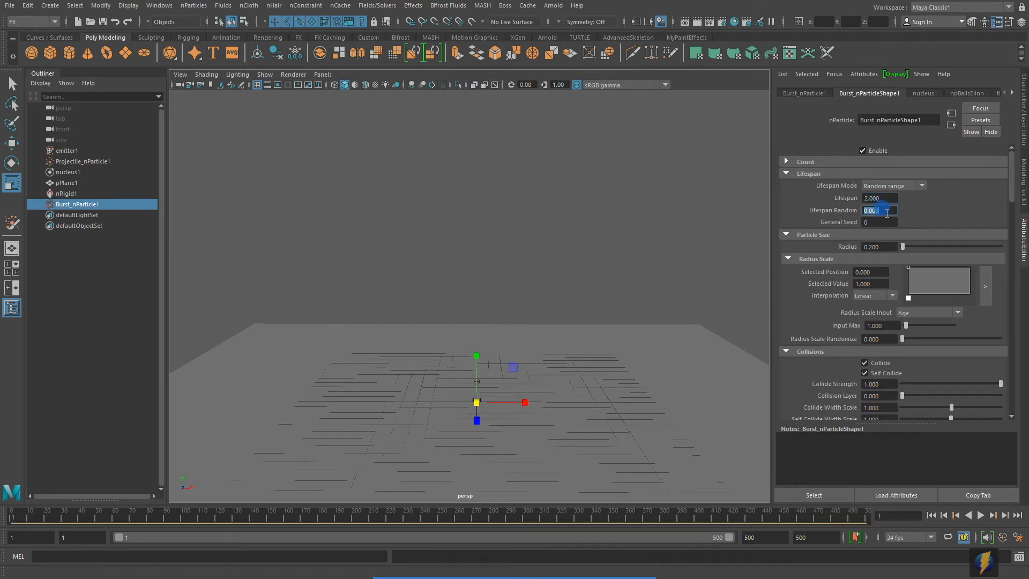
{"action": "type", "text": ".5"}
{"action": "key", "text": "Return"}
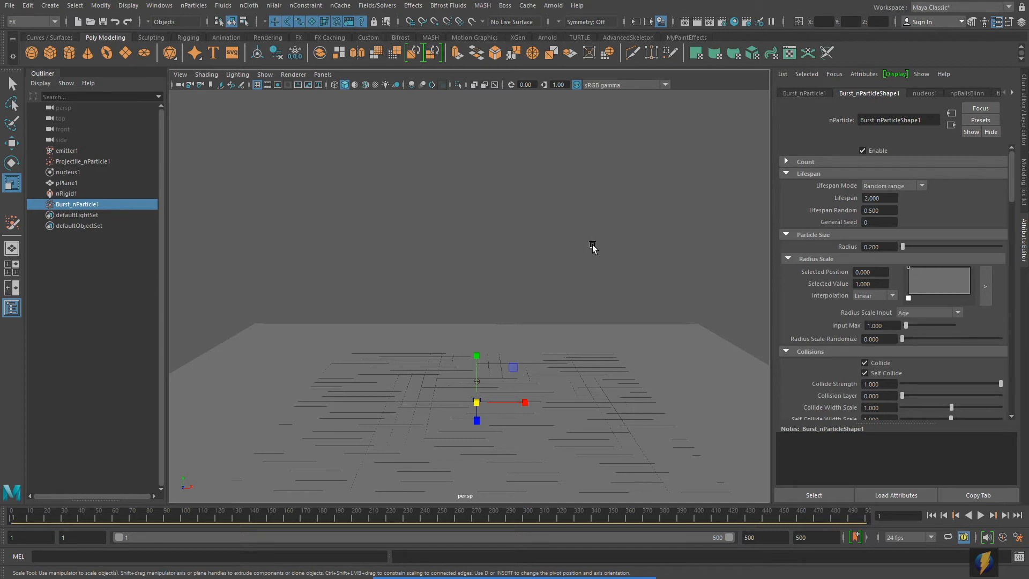
- Play the simulation and raise the view to watch the shorter-lived burst
{"action": "left_click", "coordinate": [980, 515]}
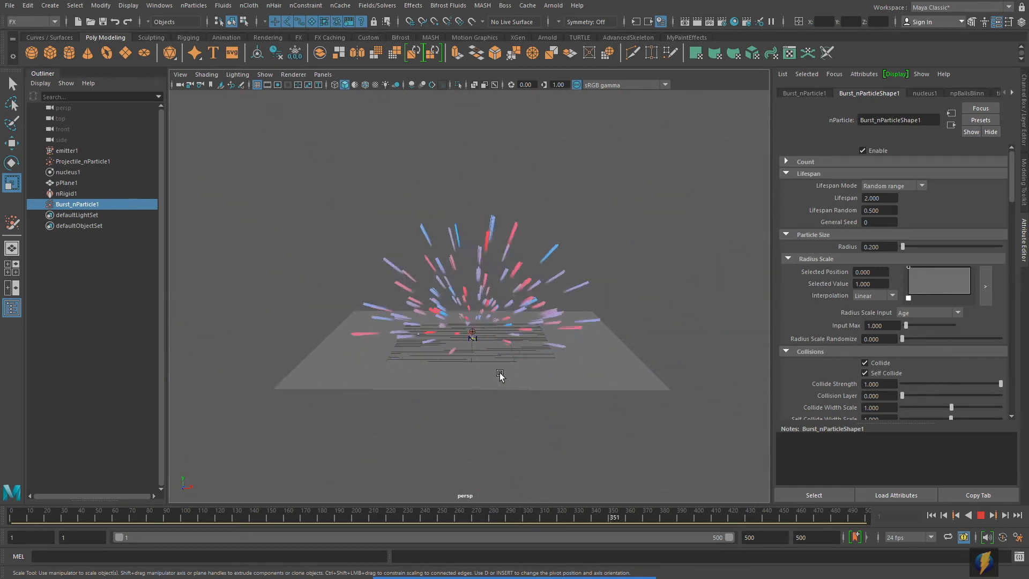
{"action": "scroll", "coordinate": [499, 373], "scroll_direction": "up", "scroll_amount": 6}
{"action": "middle_click_drag", "start_coordinate": [590, 355], "coordinate": [589, 277], "text": "alt"}
- Stop playback, raise Burst_nParticleShape1's Damp to 5, and rewind to frame 1
{"action": "left_click", "coordinate": [982, 515]}
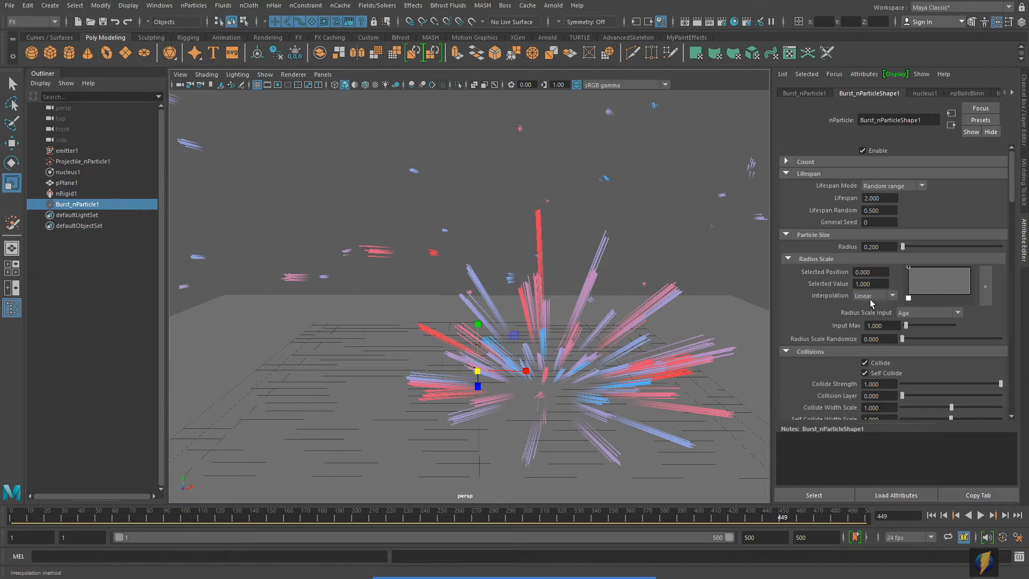
{"action": "scroll", "coordinate": [873, 298], "scroll_direction": "down", "scroll_amount": 4}
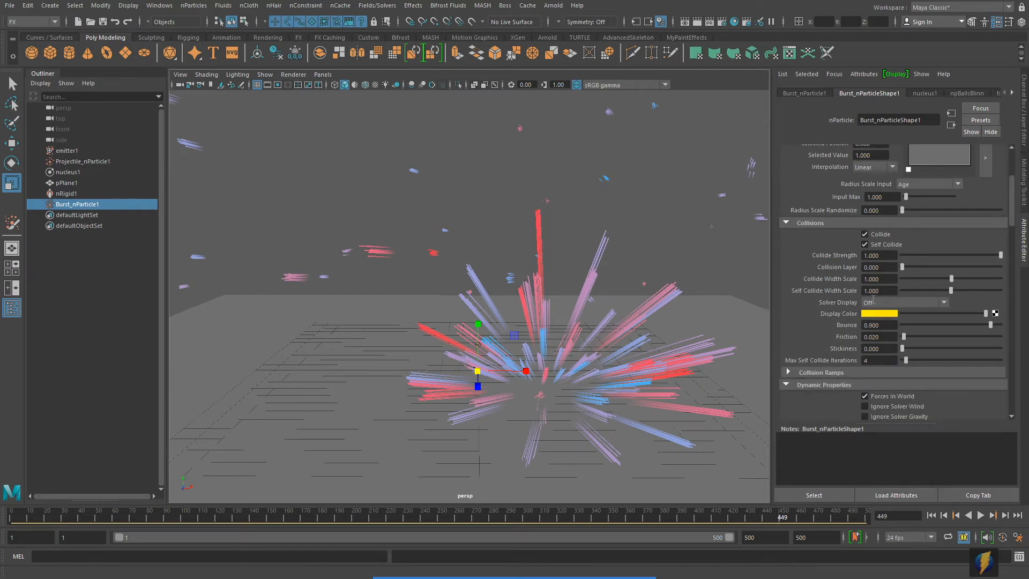
{"action": "scroll", "coordinate": [874, 301], "scroll_direction": "down", "scroll_amount": 3}
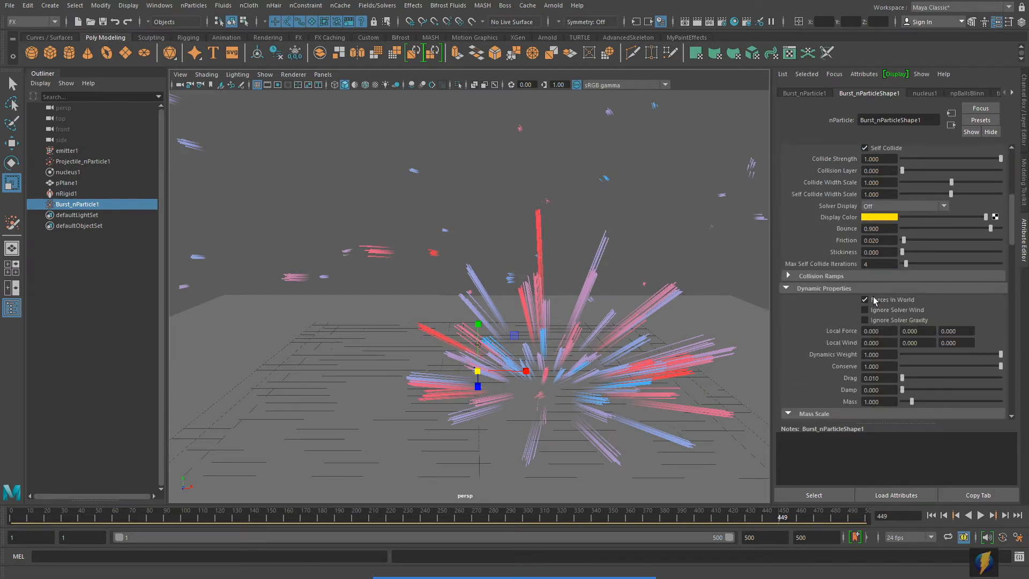
{"action": "scroll", "coordinate": [874, 300], "scroll_direction": "down", "scroll_amount": 2}
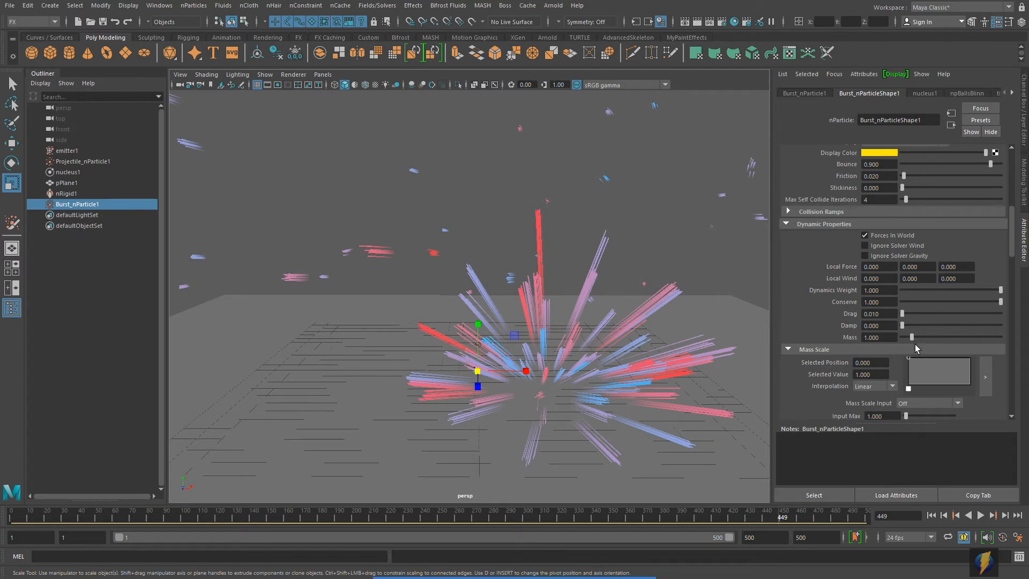
{"action": "left_click_drag", "start_coordinate": [902, 327], "coordinate": [951, 336]}
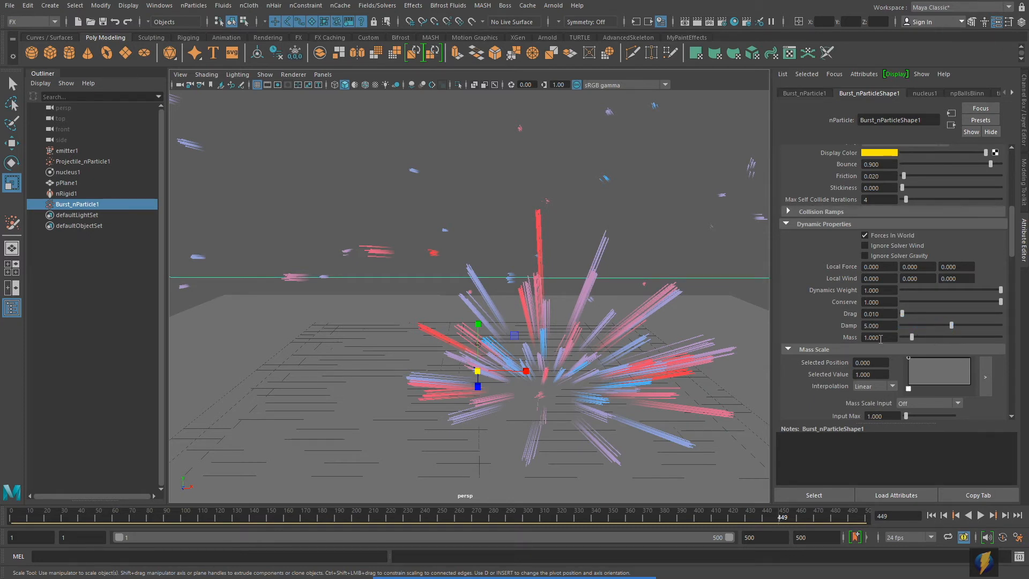
{"action": "left_click", "coordinate": [932, 515]}
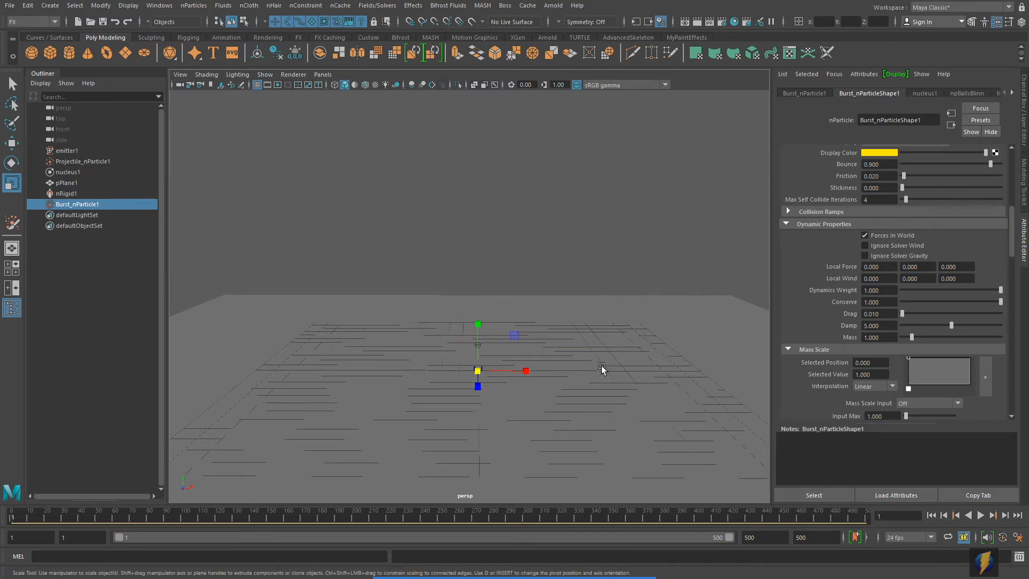
{"action": "scroll", "coordinate": [504, 307], "scroll_direction": "down", "scroll_amount": 3}
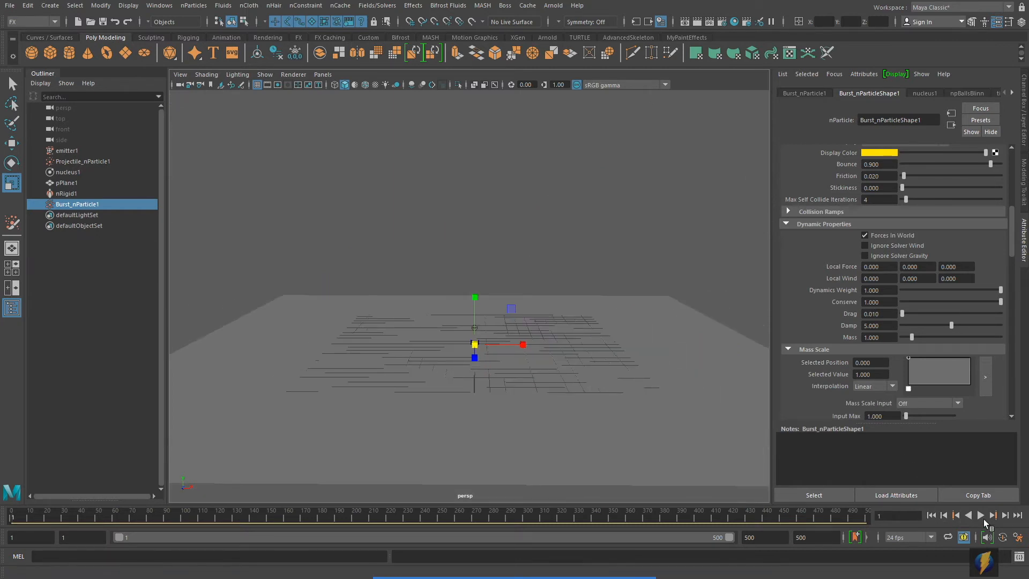
- Preview the Damp 5 burst, then drag Damp lower and rewind
{"action": "left_click", "coordinate": [982, 515]}
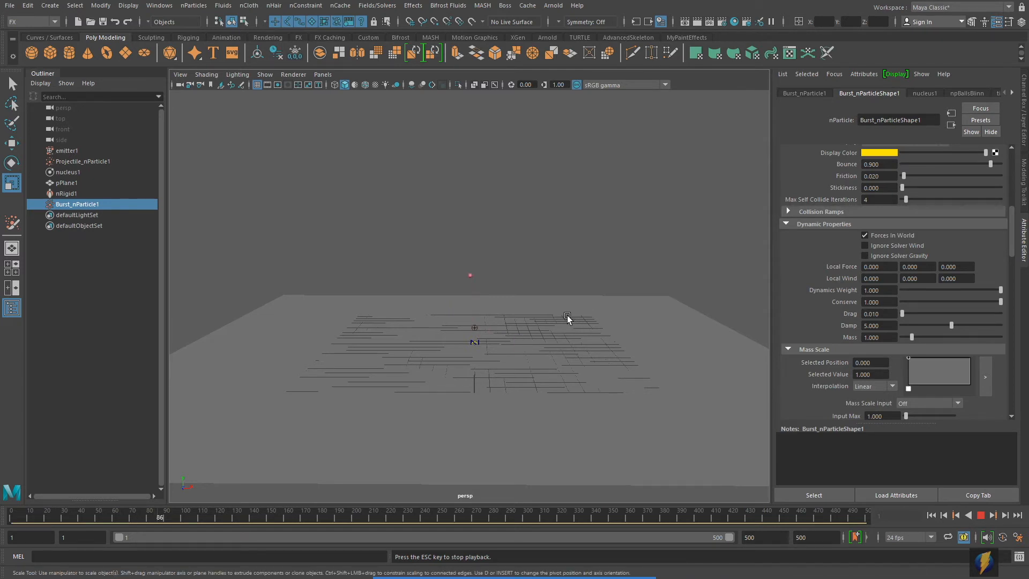
{"action": "scroll", "coordinate": [571, 317], "scroll_direction": "up", "scroll_amount": 3}
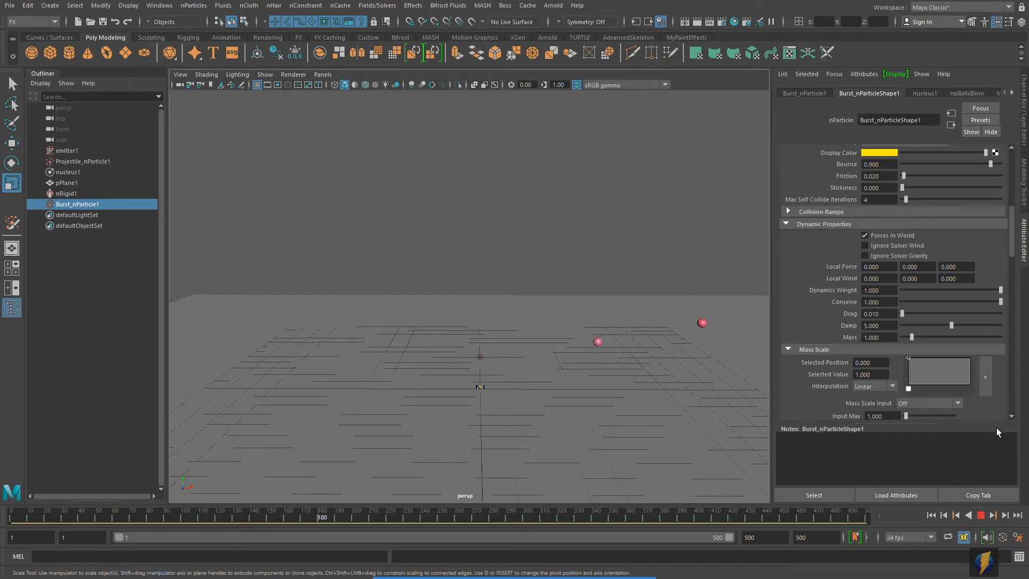
{"action": "scroll", "coordinate": [639, 401], "scroll_direction": "down", "scroll_amount": 3}
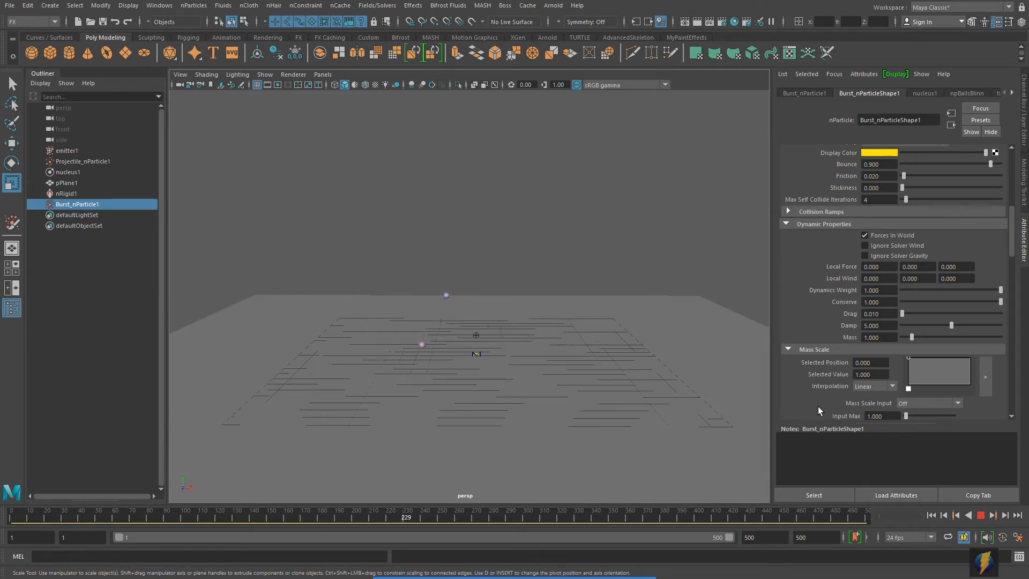
{"action": "left_click", "coordinate": [981, 514]}
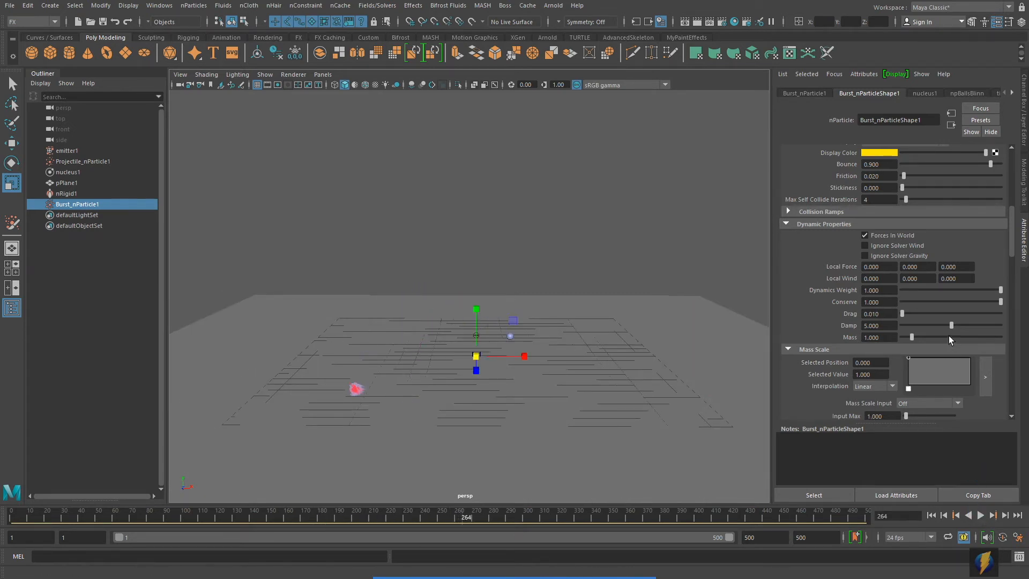
{"action": "left_click_drag", "start_coordinate": [951, 324], "coordinate": [927, 325]}
{"action": "left_click", "coordinate": [943, 516]}
- Replay and frame the particles, then reduce Damp further and enter 0.200
{"action": "left_click", "coordinate": [981, 515]}
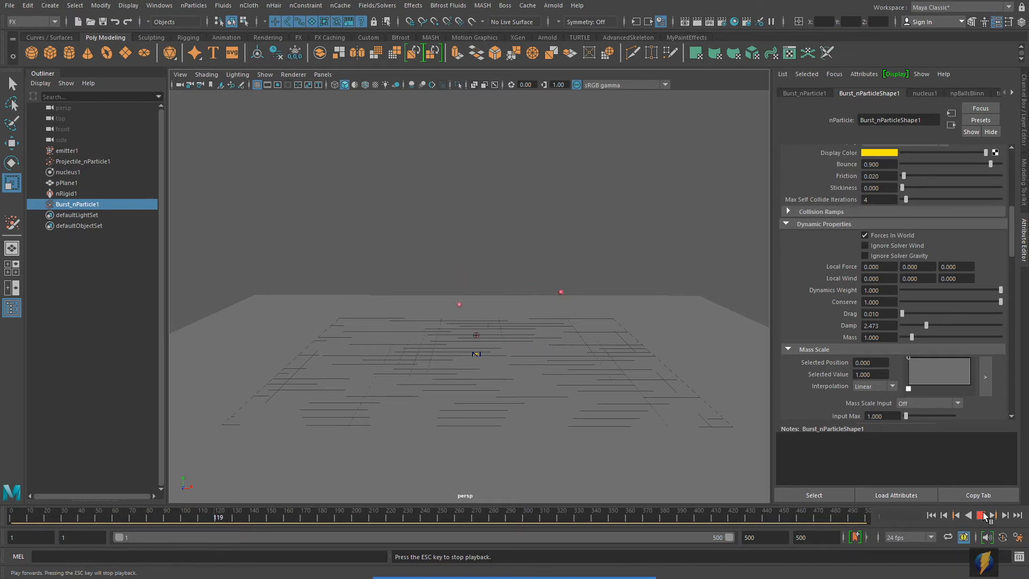
{"action": "left_click", "coordinate": [983, 513]}
{"action": "right_click_drag", "start_coordinate": [359, 301], "coordinate": [504, 302], "text": "alt"}
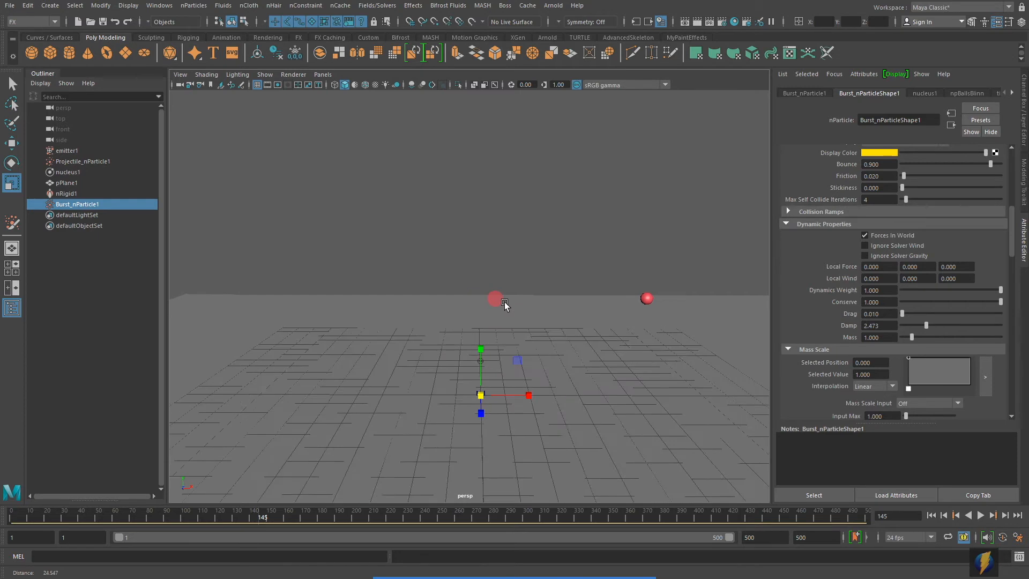
{"action": "middle_click_drag", "start_coordinate": [505, 302], "coordinate": [513, 269], "text": "alt"}
{"action": "left_click_drag", "start_coordinate": [927, 327], "coordinate": [894, 327]}
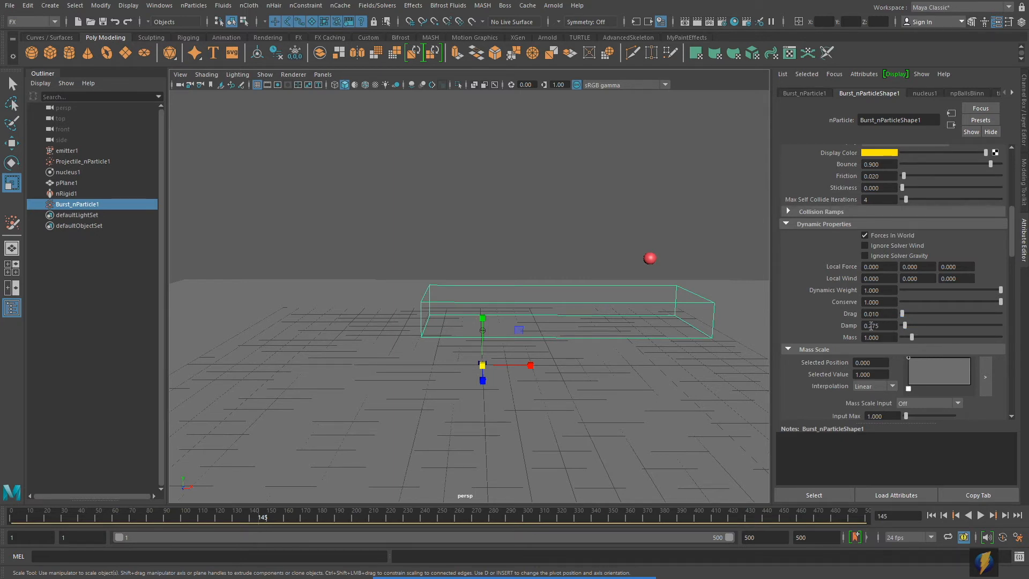
{"action": "left_click_drag", "start_coordinate": [871, 325], "coordinate": [891, 324]}
{"action": "type", "text": "2"}
{"action": "key", "text": "Return"}
- Replay the Damp 0.2 burst twice and rewind to frame 1
{"action": "left_click", "coordinate": [931, 516]}
{"action": "left_click", "coordinate": [981, 515]}
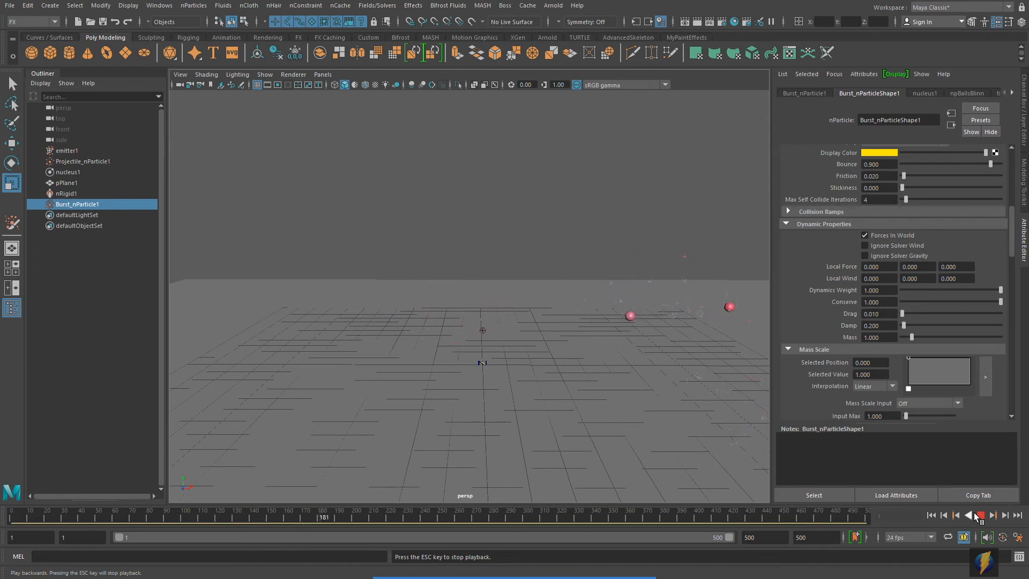
{"action": "right_click_drag", "start_coordinate": [635, 403], "coordinate": [603, 398], "text": "alt"}
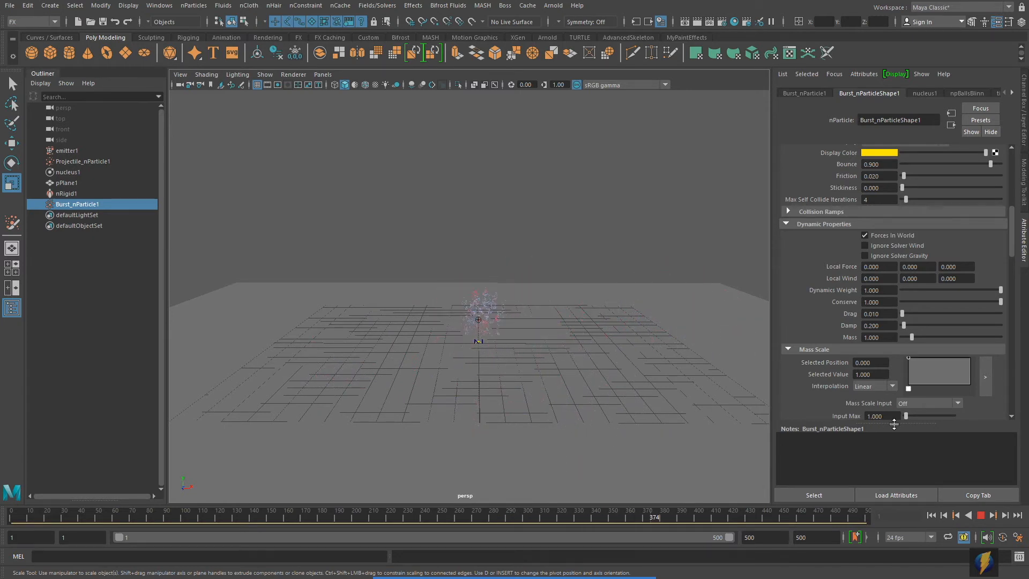
{"action": "left_click", "coordinate": [981, 515]}
{"action": "left_click", "coordinate": [931, 515]}
{"action": "left_click", "coordinate": [981, 515]}
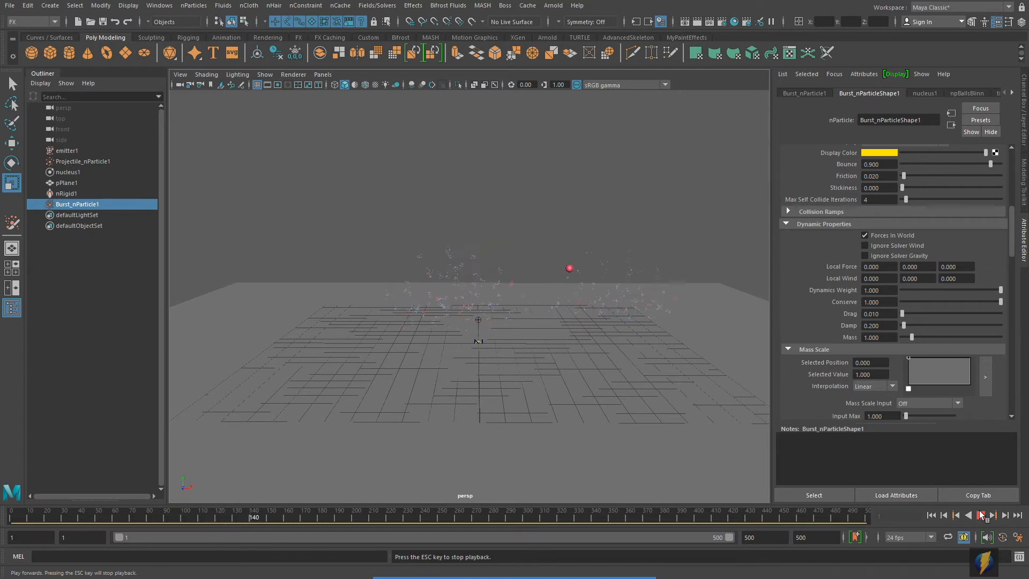
{"action": "left_click", "coordinate": [981, 516]}
{"action": "left_click", "coordinate": [931, 516]}
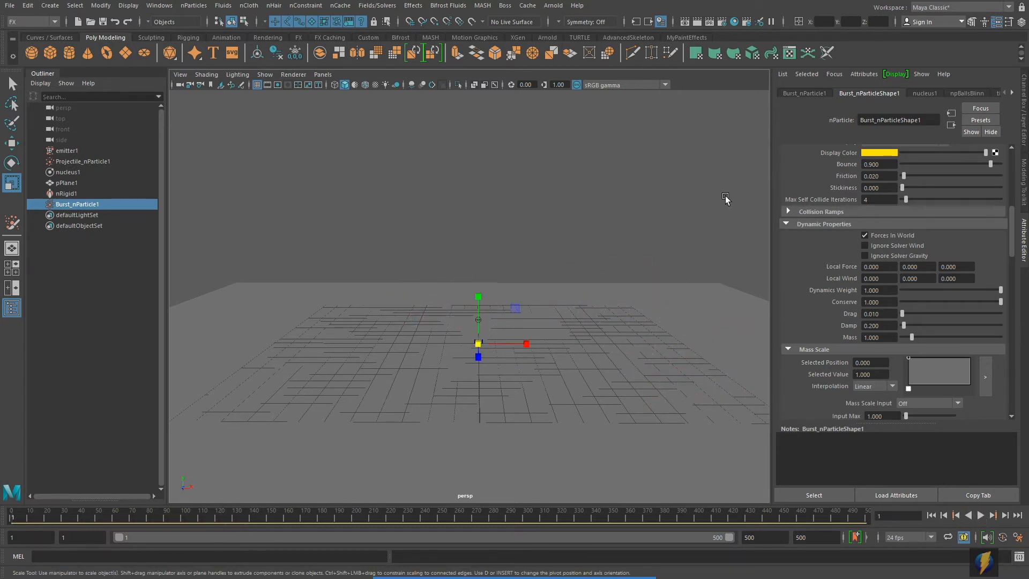
{"action": "left_click_drag", "start_coordinate": [1013, 217], "coordinate": [1025, 328]}
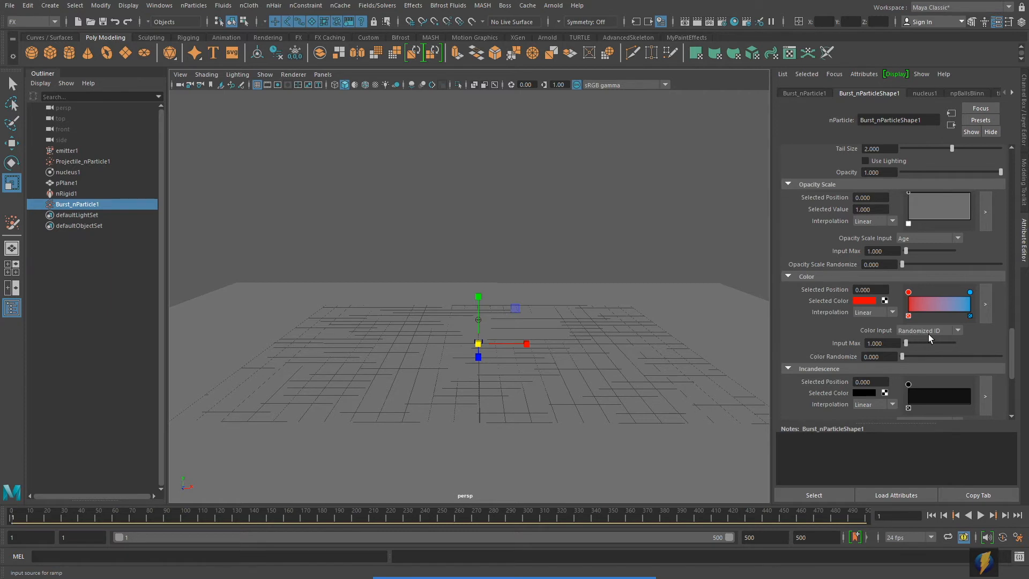
- Drive particle colour by Normalized Age and give the colour ramp Smooth interpolation
{"action": "left_click", "coordinate": [959, 330]}
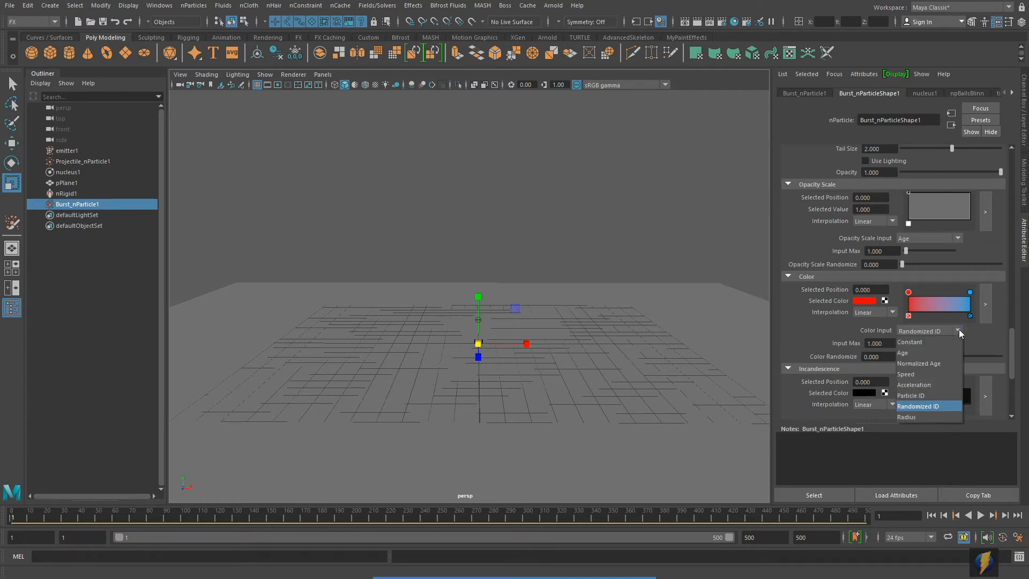
{"action": "left_click", "coordinate": [917, 364]}
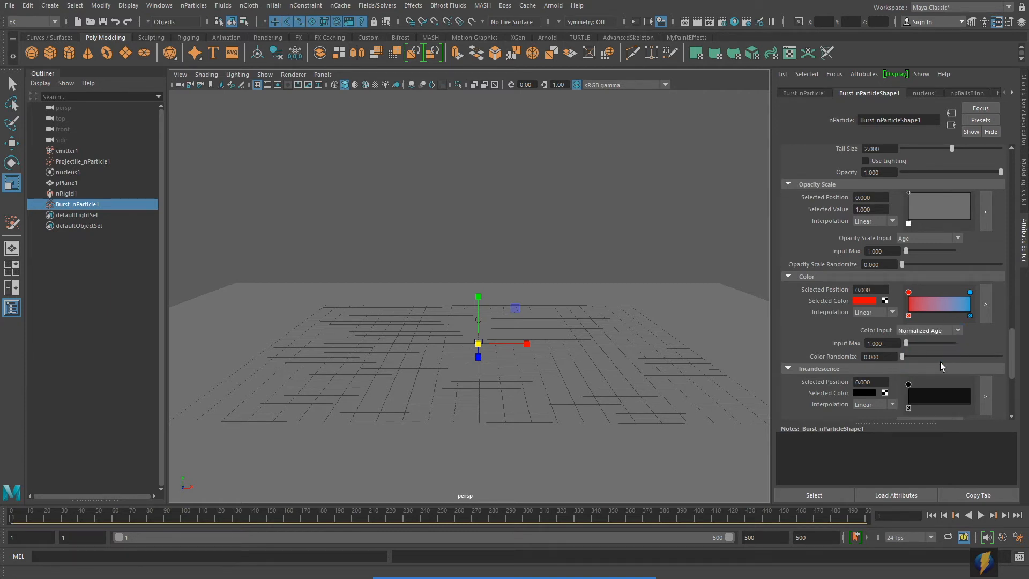
{"action": "left_click", "coordinate": [986, 304]}
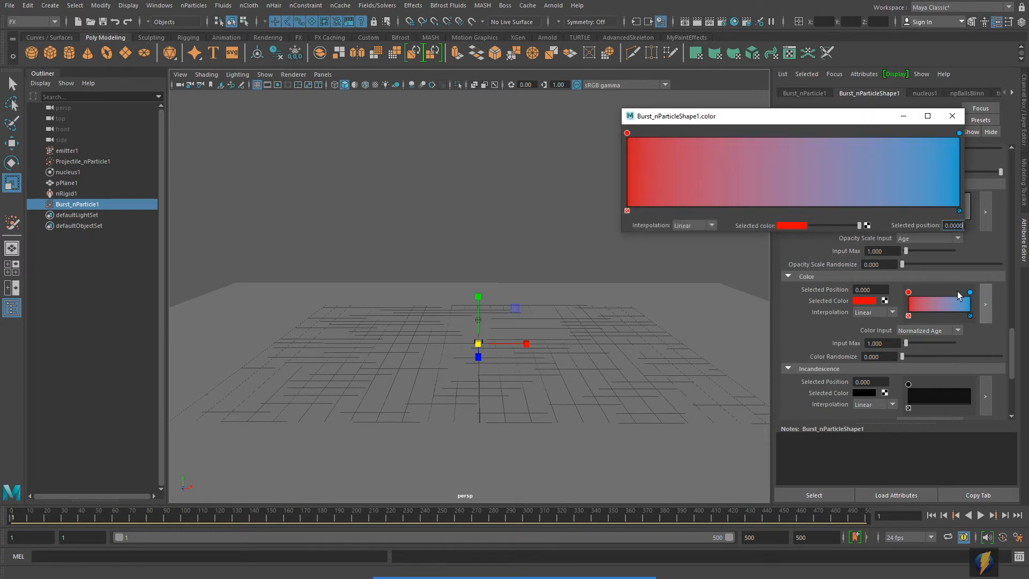
{"action": "left_click", "coordinate": [712, 226]}
{"action": "left_click", "coordinate": [700, 257]}
- Make the end stop blend smoothly and change the start colour to orange
{"action": "left_click", "coordinate": [959, 133]}
{"action": "left_click", "coordinate": [712, 226]}
{"action": "left_click", "coordinate": [698, 257]}
{"action": "left_click", "coordinate": [628, 133]}
{"action": "left_click", "coordinate": [799, 226]}
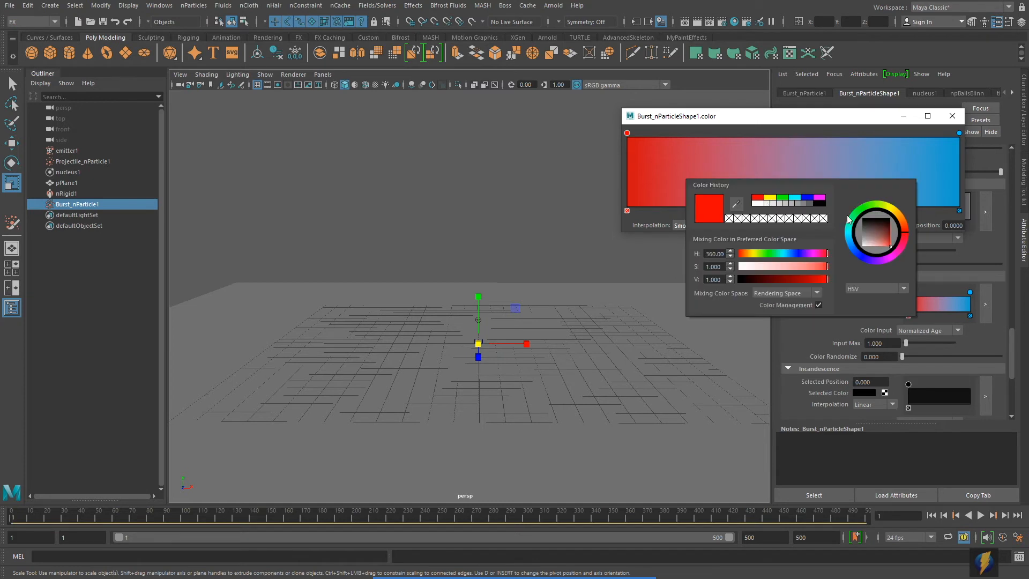
{"action": "left_click", "coordinate": [903, 220]}
{"action": "left_click", "coordinate": [905, 229]}
- Add a red middle colour stop and set the ramp's end colour to black
{"action": "left_click", "coordinate": [789, 153]}
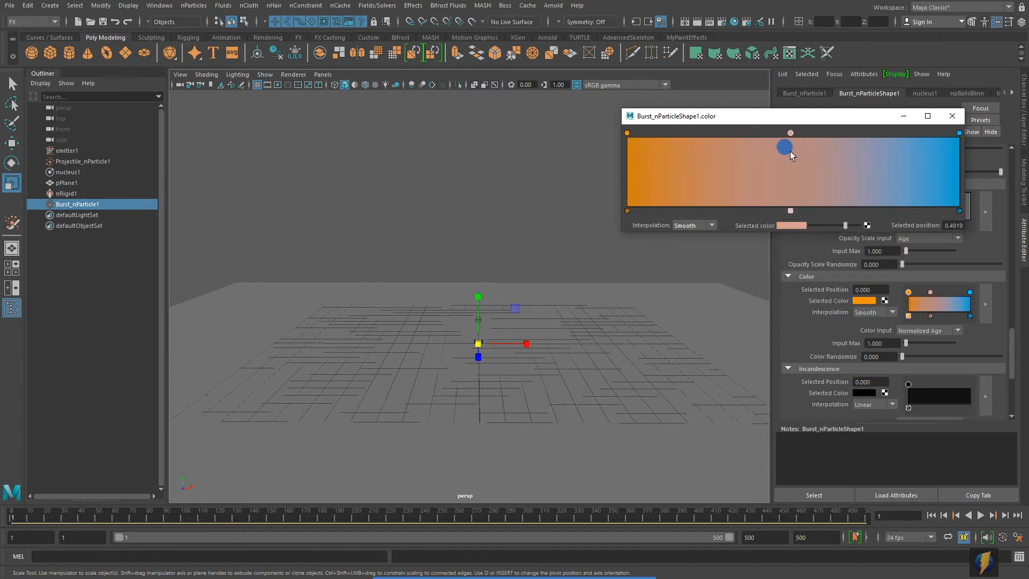
{"action": "left_click", "coordinate": [784, 224]}
{"action": "left_click", "coordinate": [785, 201]}
{"action": "left_click", "coordinate": [960, 133]}
{"action": "left_click", "coordinate": [799, 226]}
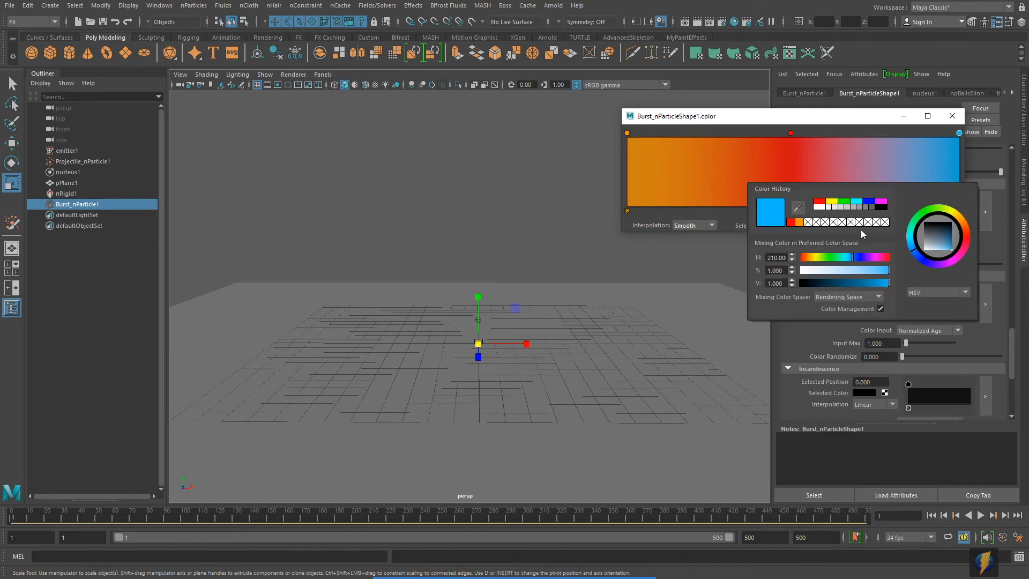
{"action": "left_click", "coordinate": [884, 204]}
- Slide the red and black stops near the ramp start (black about 0.11), recheck playback, close the editor
{"action": "left_click", "coordinate": [981, 515]}
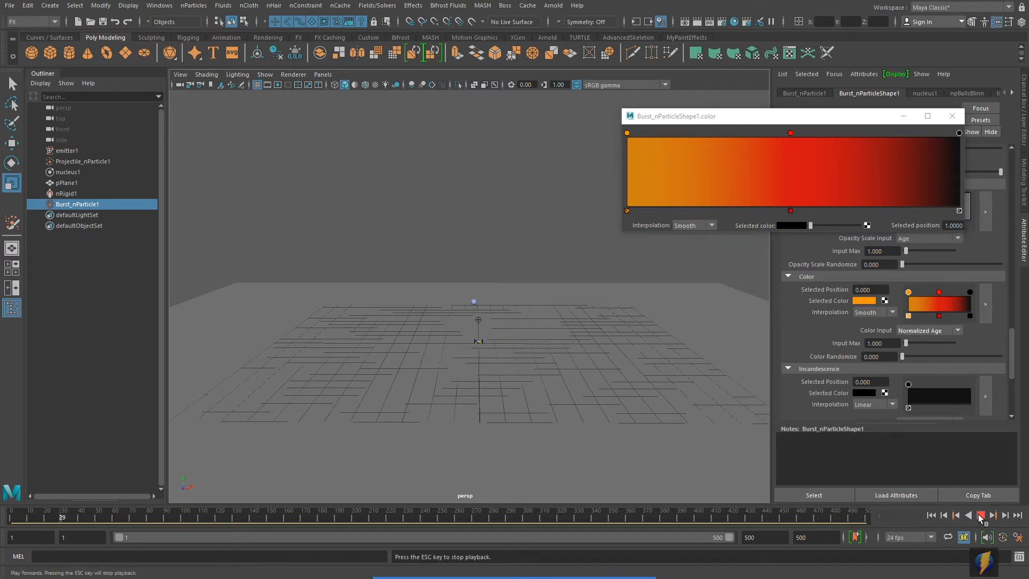
{"action": "left_click", "coordinate": [980, 516]}
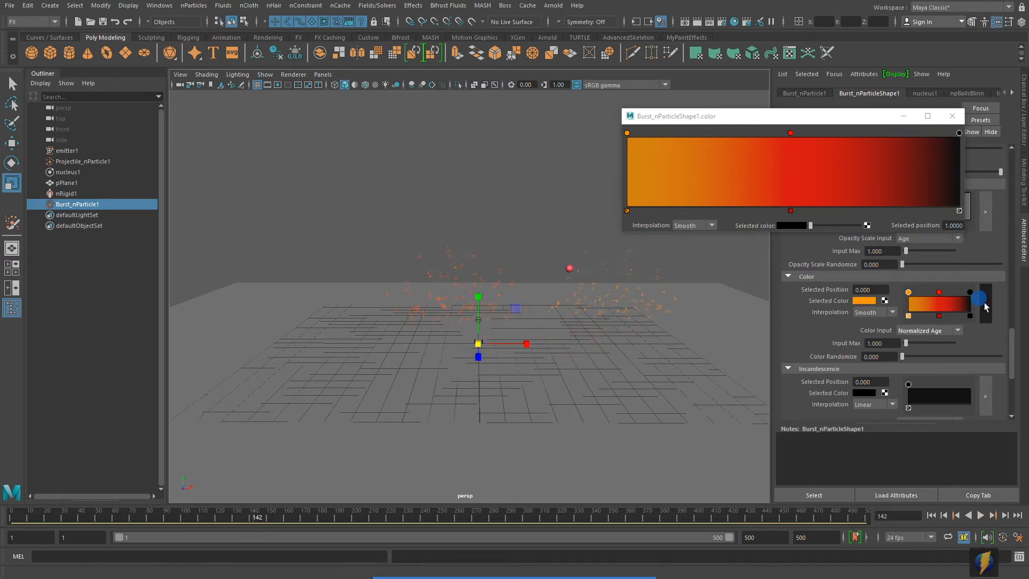
{"action": "left_click_drag", "start_coordinate": [792, 135], "coordinate": [644, 158]}
{"action": "left_click_drag", "start_coordinate": [960, 134], "coordinate": [665, 141]}
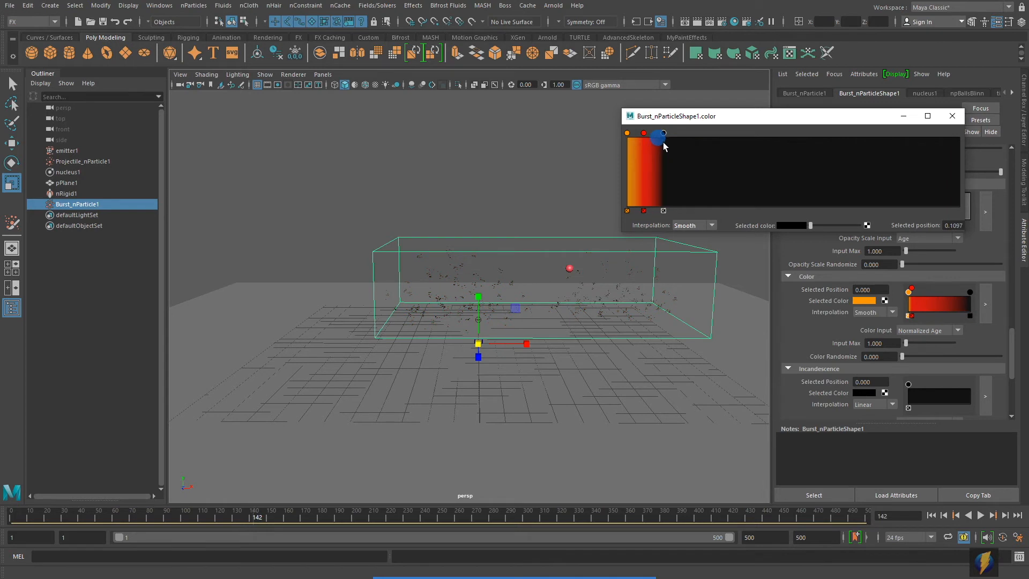
{"action": "left_click", "coordinate": [932, 516]}
{"action": "left_click", "coordinate": [981, 515]}
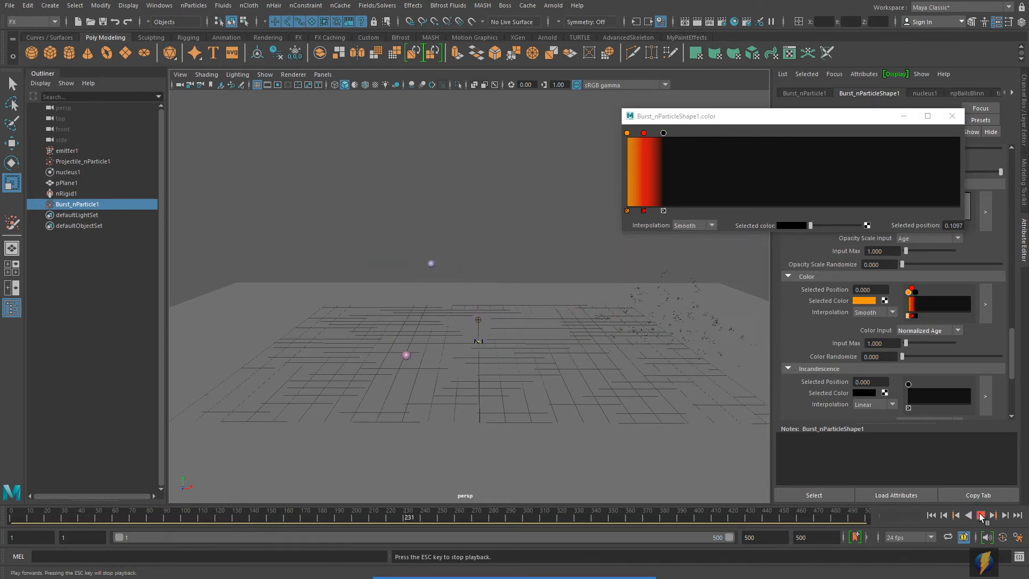
{"action": "left_click", "coordinate": [981, 515]}
{"action": "left_click", "coordinate": [952, 117]}
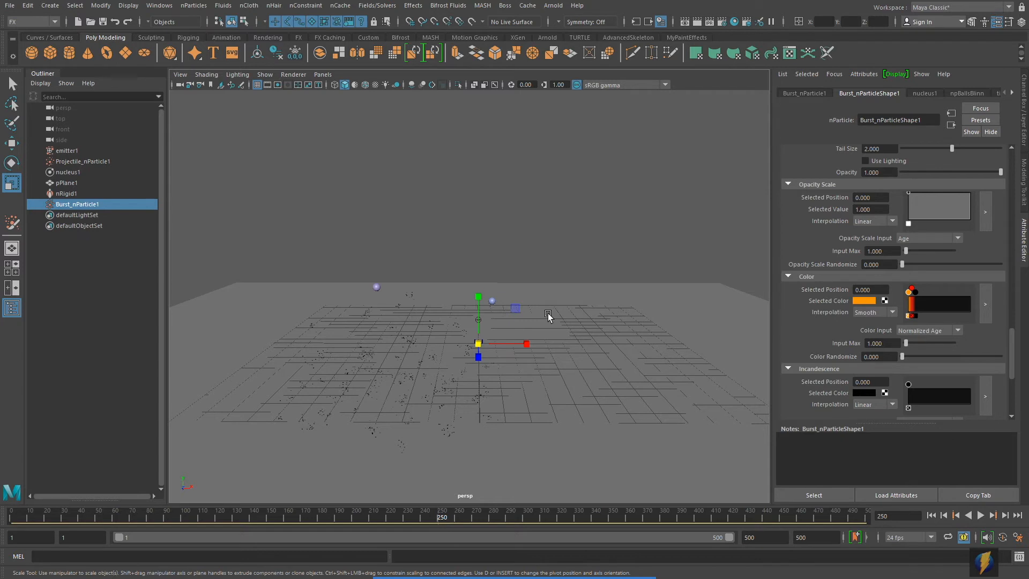
- Rewind to frame 1 and select Projectile_nParticle1 in the Outliner
{"action": "left_click", "coordinate": [931, 515]}
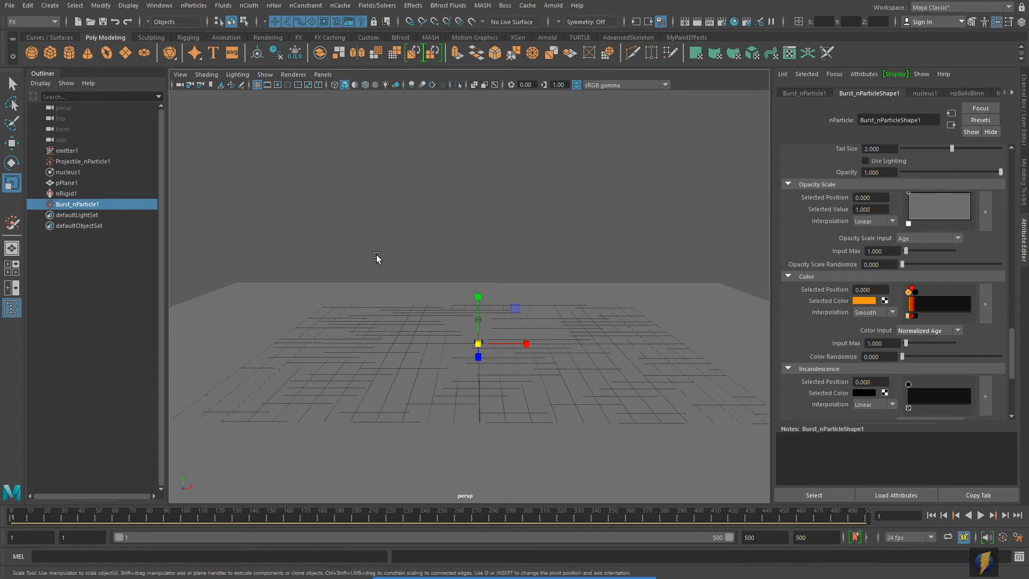
{"action": "left_click", "coordinate": [66, 162]}
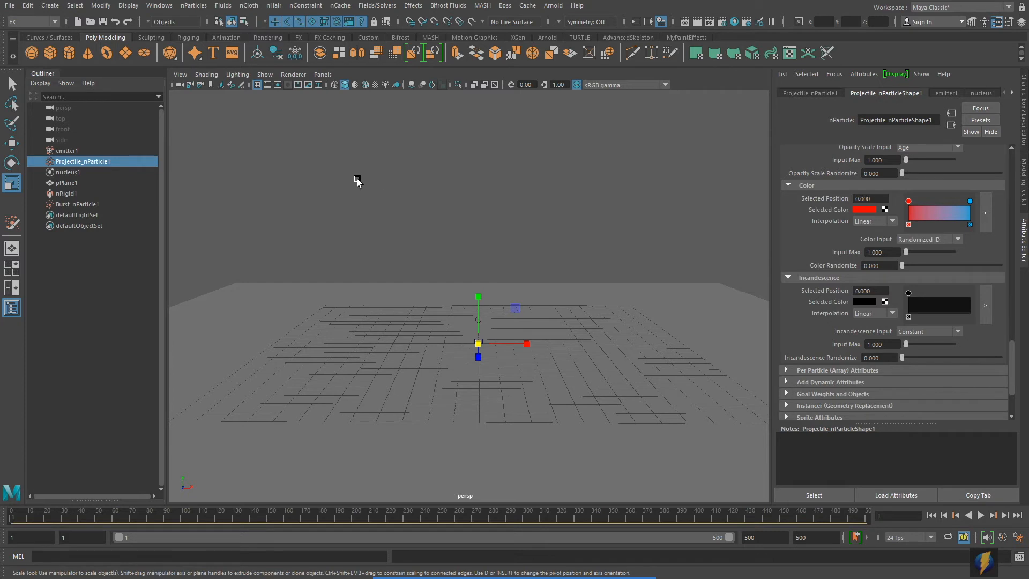
- Set the nParticle type to Cloud and emit from Projectile_nParticle1, creating emitter2 and nParticle1
{"action": "left_click", "coordinate": [193, 6]}
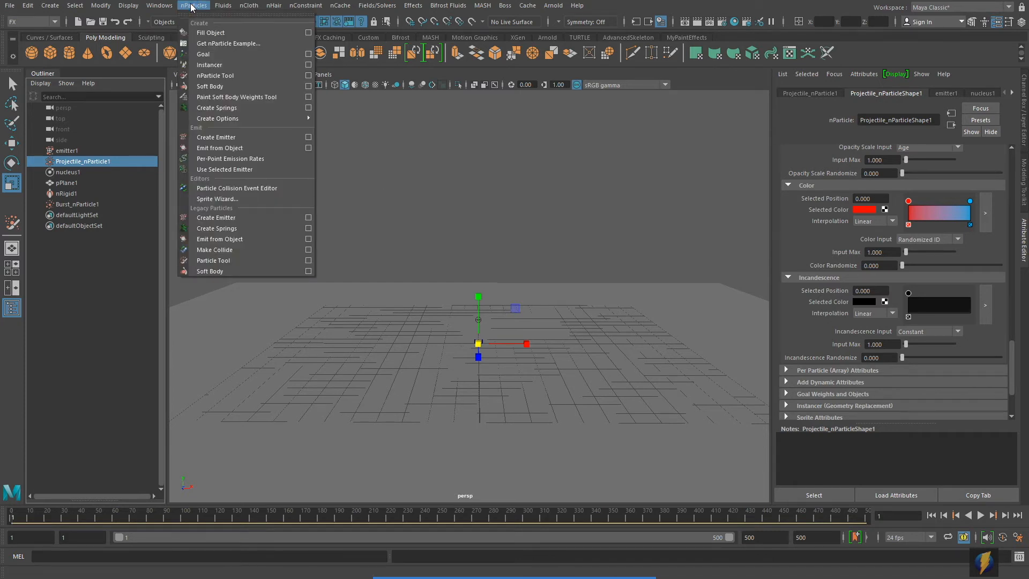
{"action": "mouse_move", "coordinate": [215, 118]}
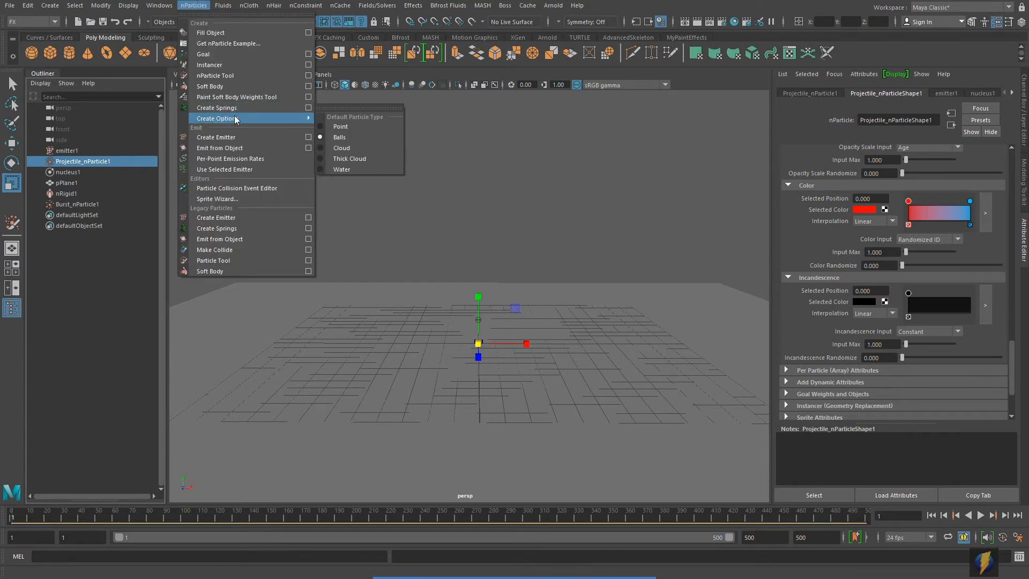
{"action": "left_click", "coordinate": [355, 149]}
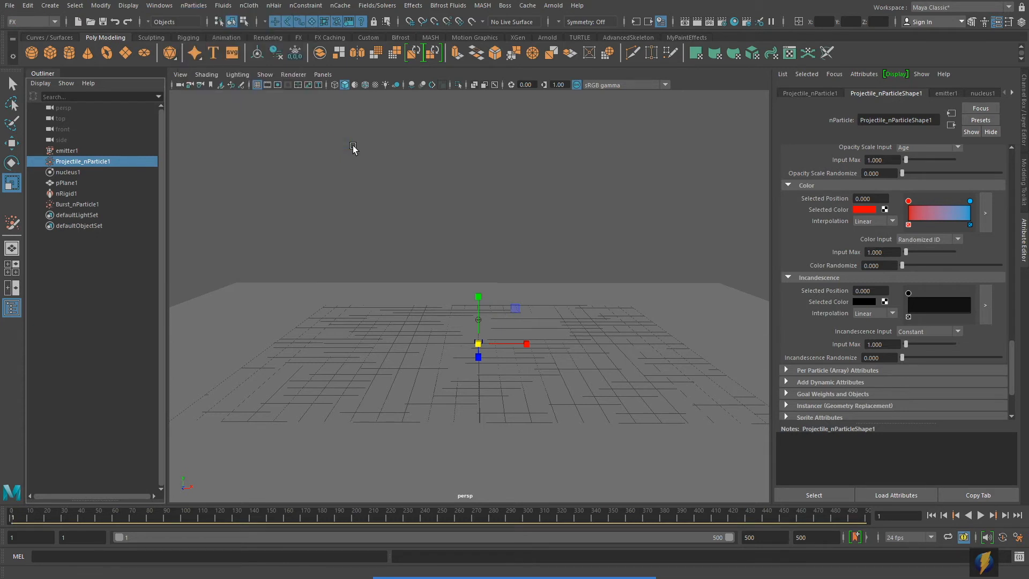
{"action": "left_click", "coordinate": [192, 6]}
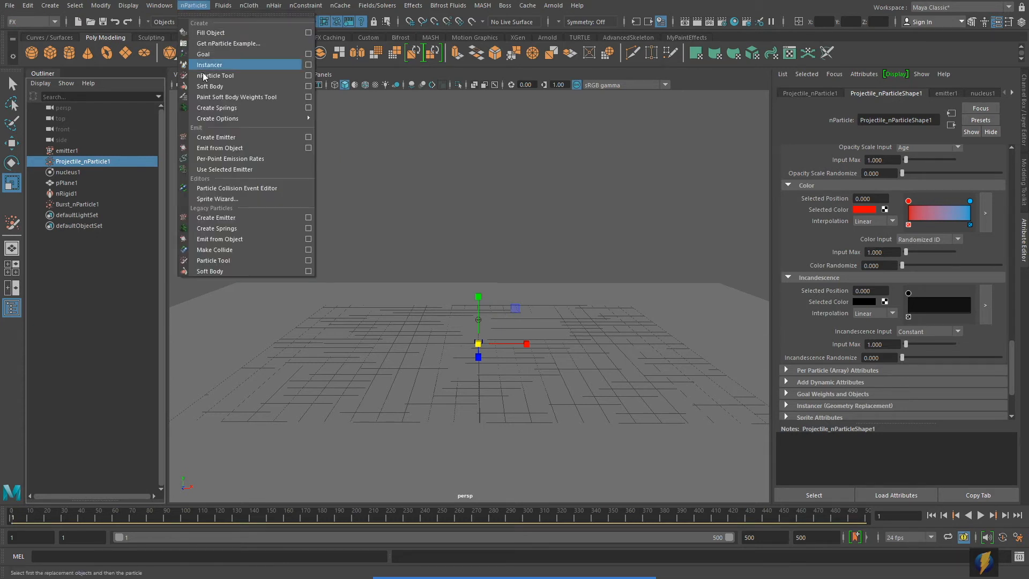
{"action": "left_click", "coordinate": [221, 146]}
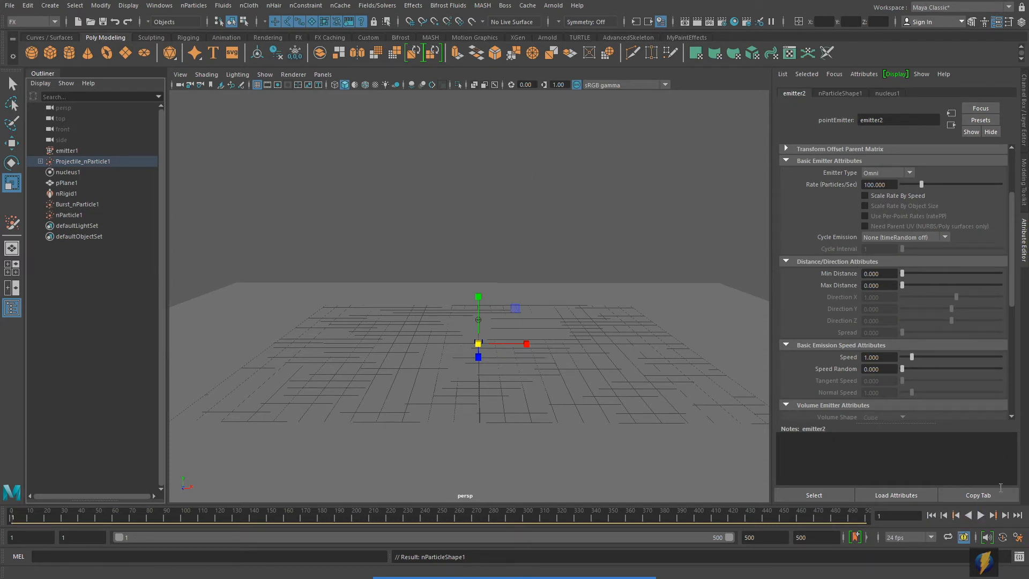
- Play and frame the blue cloud particles trailing the projectiles, then stop and rewind to frame 1
{"action": "left_click", "coordinate": [980, 515]}
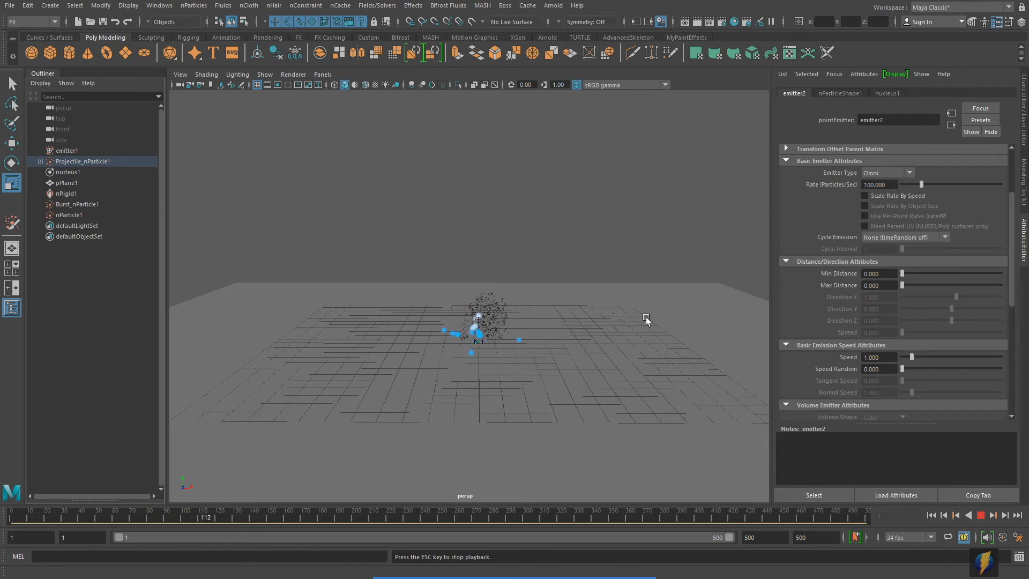
{"action": "right_click_drag", "start_coordinate": [407, 348], "coordinate": [669, 346], "text": "alt"}
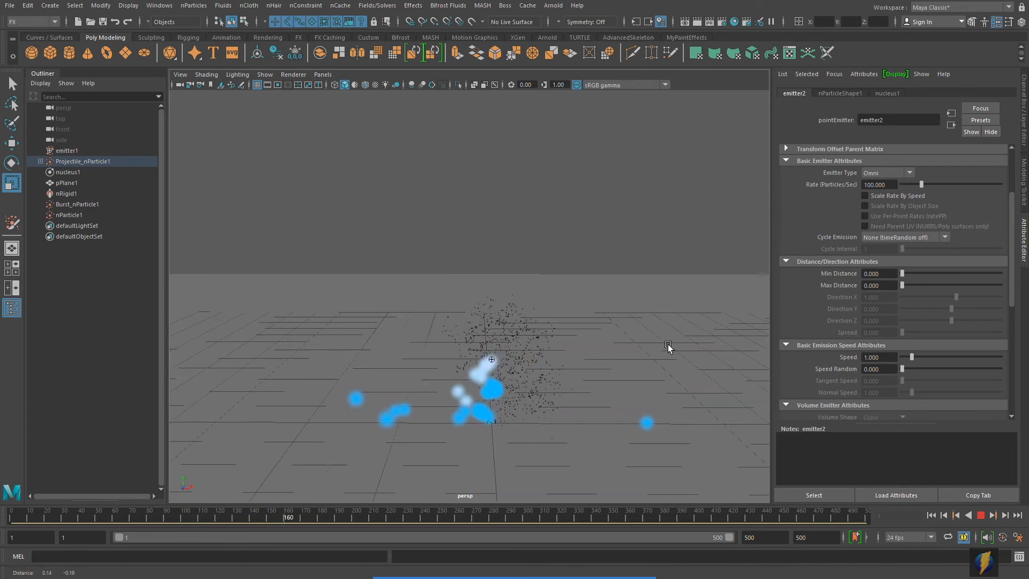
{"action": "middle_click_drag", "start_coordinate": [668, 347], "coordinate": [659, 314], "text": "alt"}
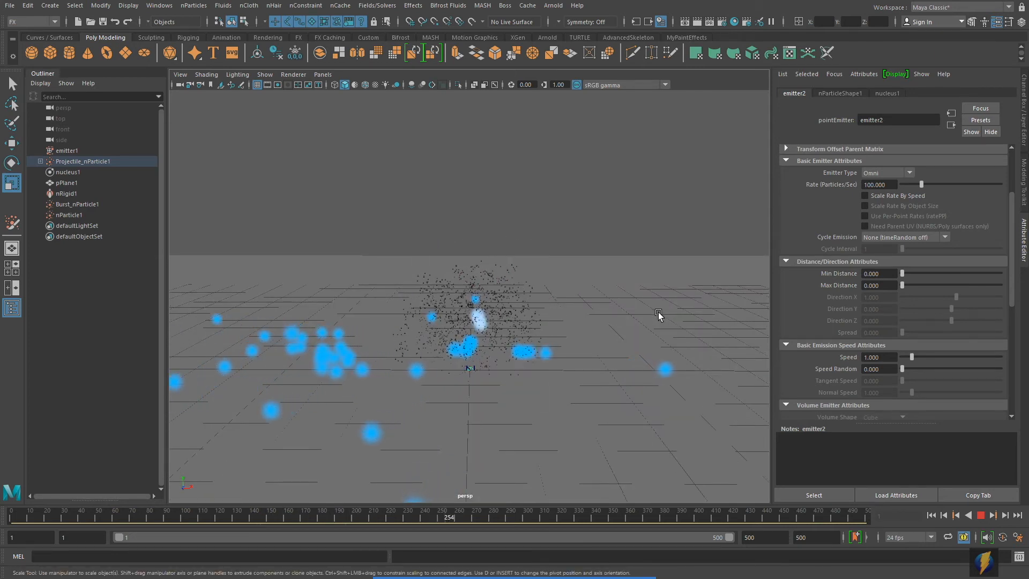
{"action": "left_click", "coordinate": [980, 516]}
{"action": "left_click", "coordinate": [931, 517]}
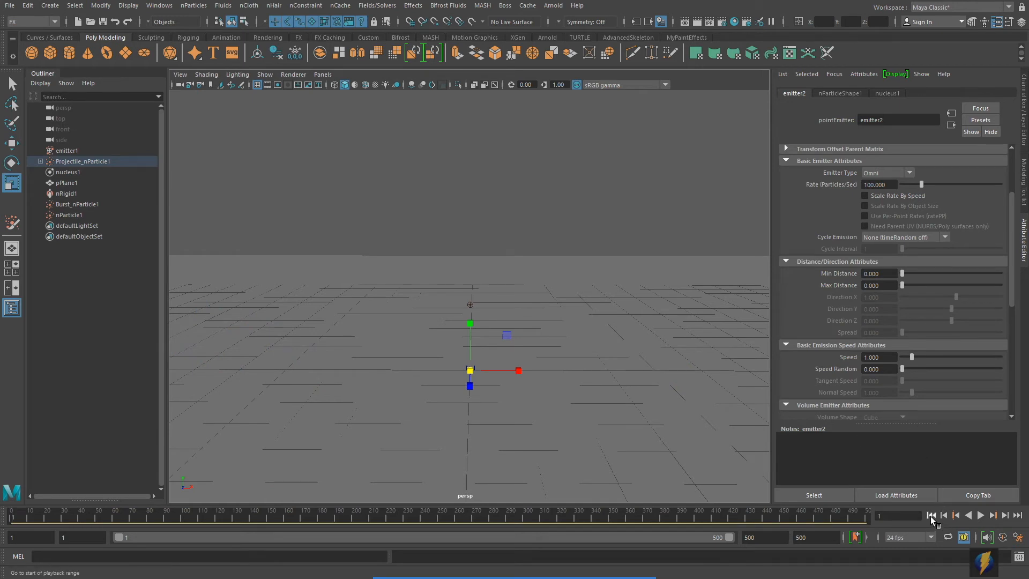
{"action": "left_click", "coordinate": [980, 516]}
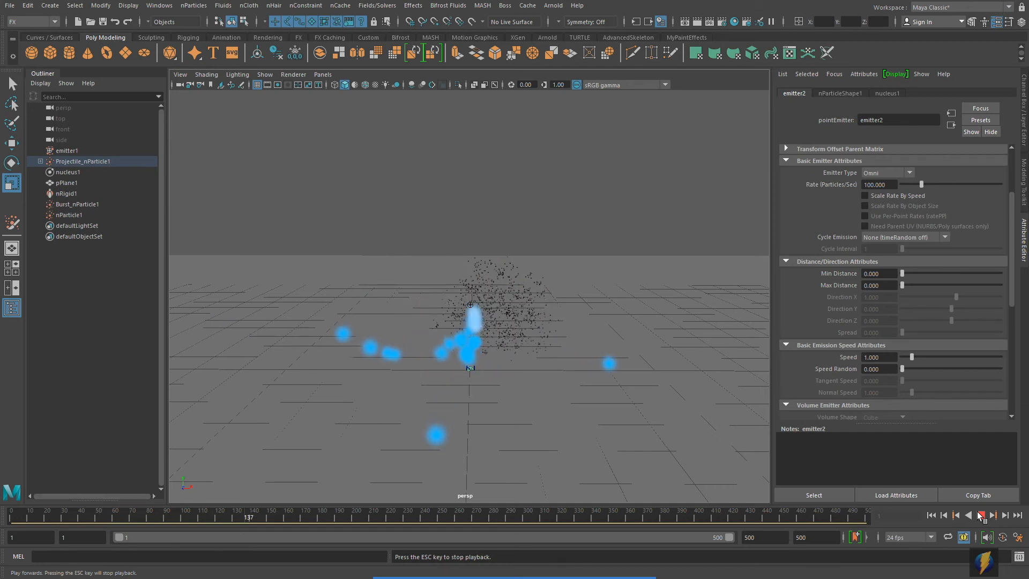
{"action": "left_click", "coordinate": [981, 514]}
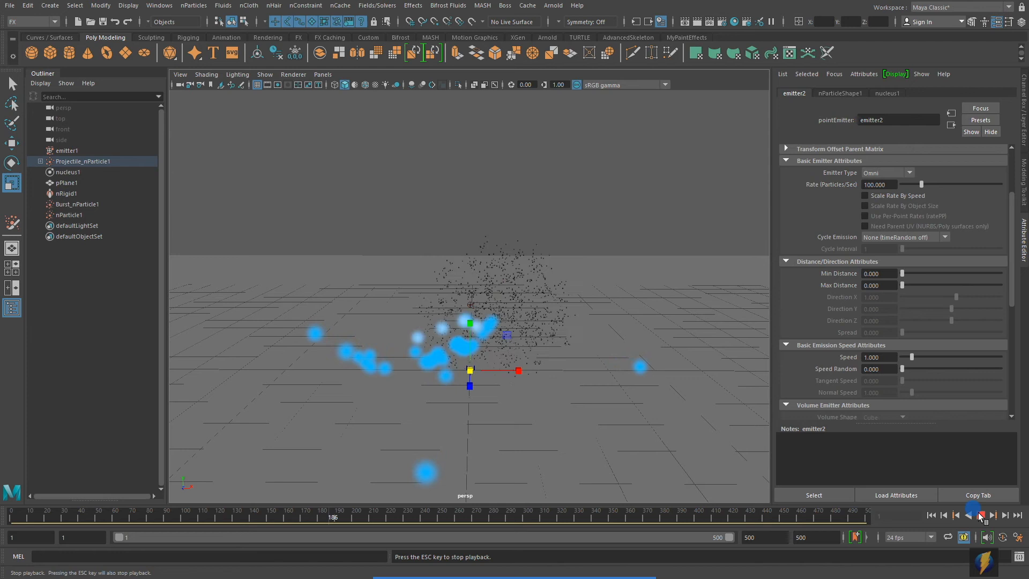
{"action": "left_click", "coordinate": [931, 516]}
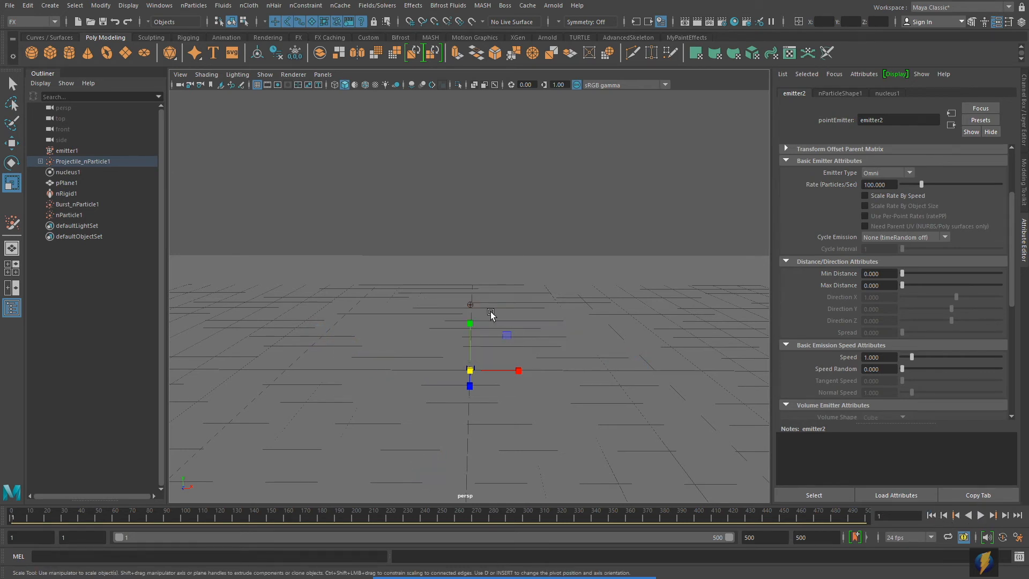
{"action": "mouse_move", "coordinate": [483, 578]}
{"action": "left_click", "coordinate": [555, 556]}
{"action": "mouse_move", "coordinate": [345, 291]}
{"action": "left_mouse_down"}
{"action": "mouse_move", "coordinate": [198, 248]}
{"action": "mouse_move", "coordinate": [77, 151]}
{"action": "left_mouse_up"}
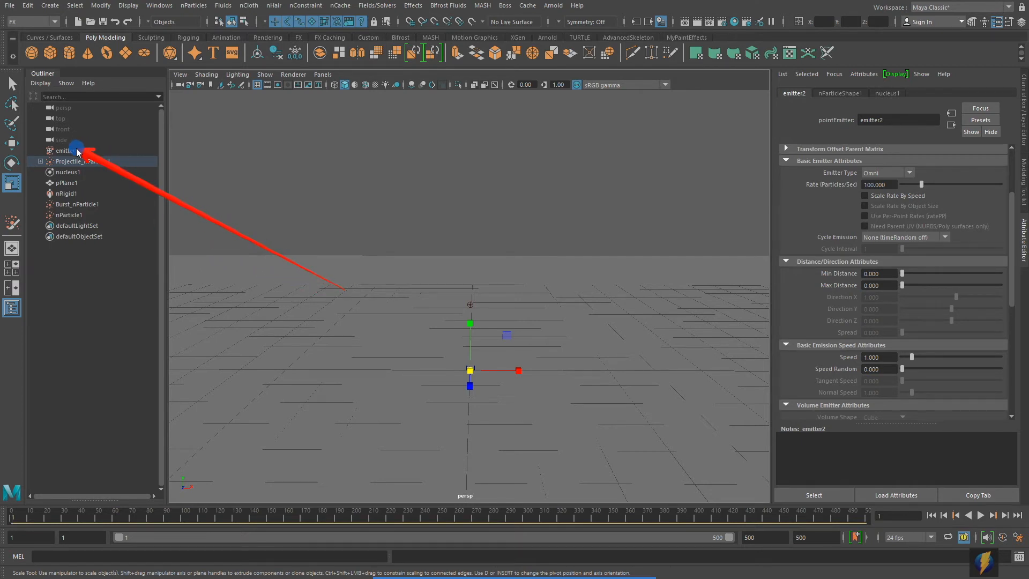
{"action": "mouse_move", "coordinate": [77, 151]}
{"action": "left_mouse_down"}
{"action": "mouse_move", "coordinate": [136, 143]}
{"action": "mouse_move", "coordinate": [138, 155]}
{"action": "mouse_move", "coordinate": [77, 175]}
{"action": "left_mouse_up"}
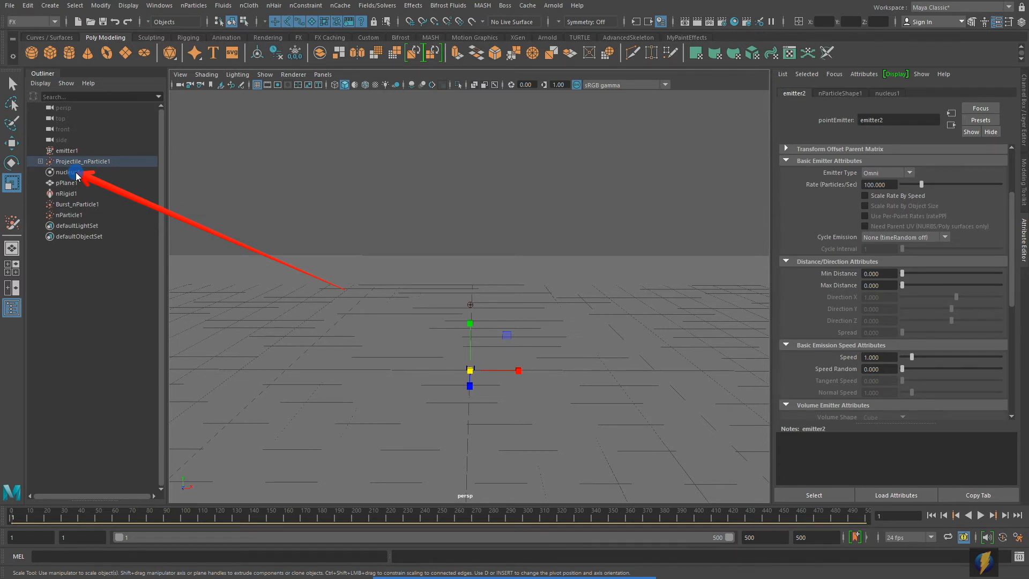
{"action": "mouse_move", "coordinate": [76, 175]}
{"action": "left_mouse_down"}
{"action": "mouse_move", "coordinate": [115, 169]}
{"action": "mouse_move", "coordinate": [99, 166]}
{"action": "left_mouse_up"}
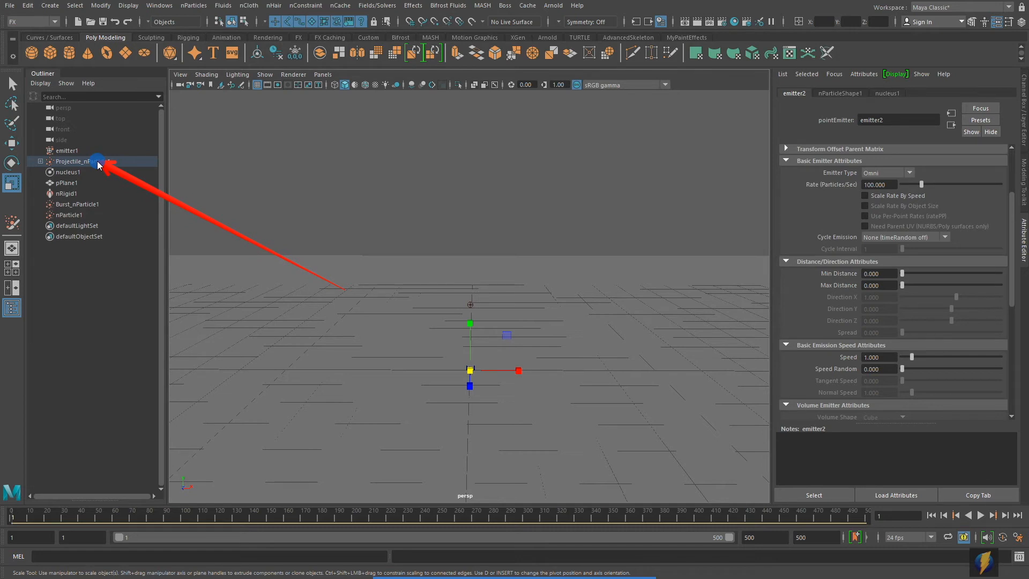
{"action": "left_click_drag", "start_coordinate": [100, 165], "coordinate": [116, 204]}
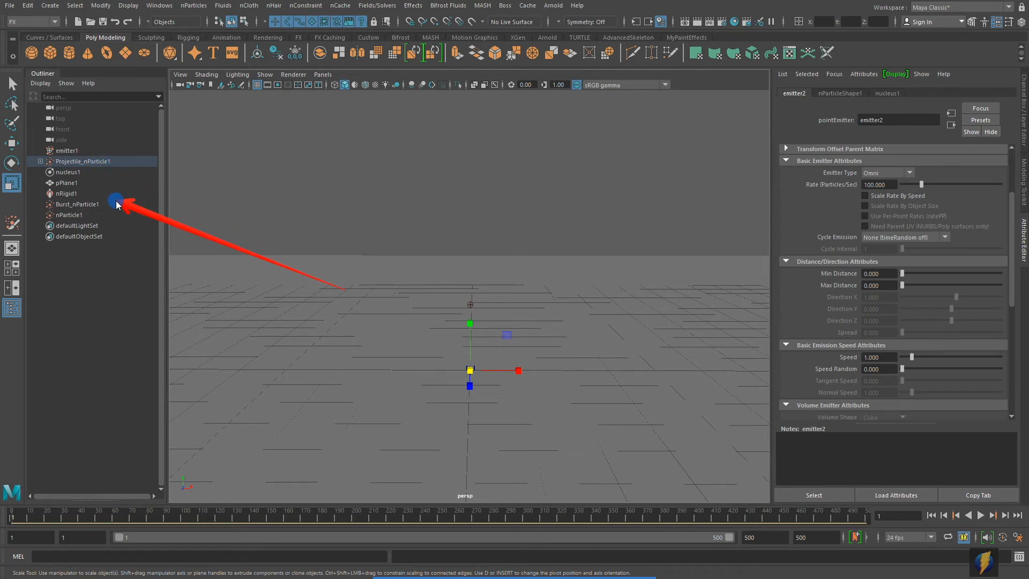
{"action": "mouse_move", "coordinate": [117, 205]}
{"action": "left_mouse_down"}
{"action": "mouse_move", "coordinate": [69, 156]}
{"action": "mouse_move", "coordinate": [70, 216]}
{"action": "left_mouse_up"}
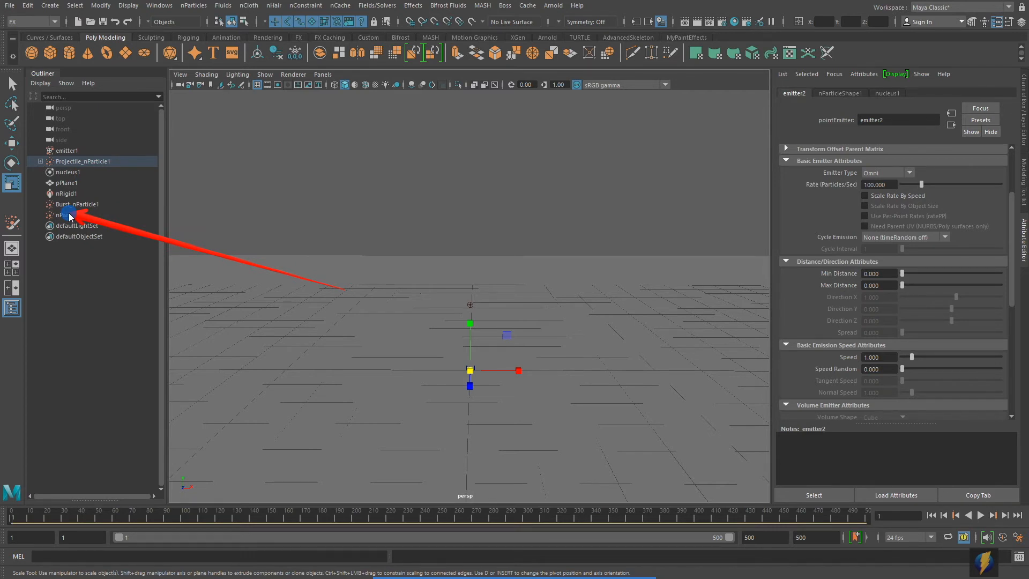
{"action": "left_click_drag", "start_coordinate": [71, 216], "coordinate": [74, 217]}
- Rename nParticle1 to Smoke_nParticle1 through the Channel Box name field
{"action": "left_click", "coordinate": [63, 215]}
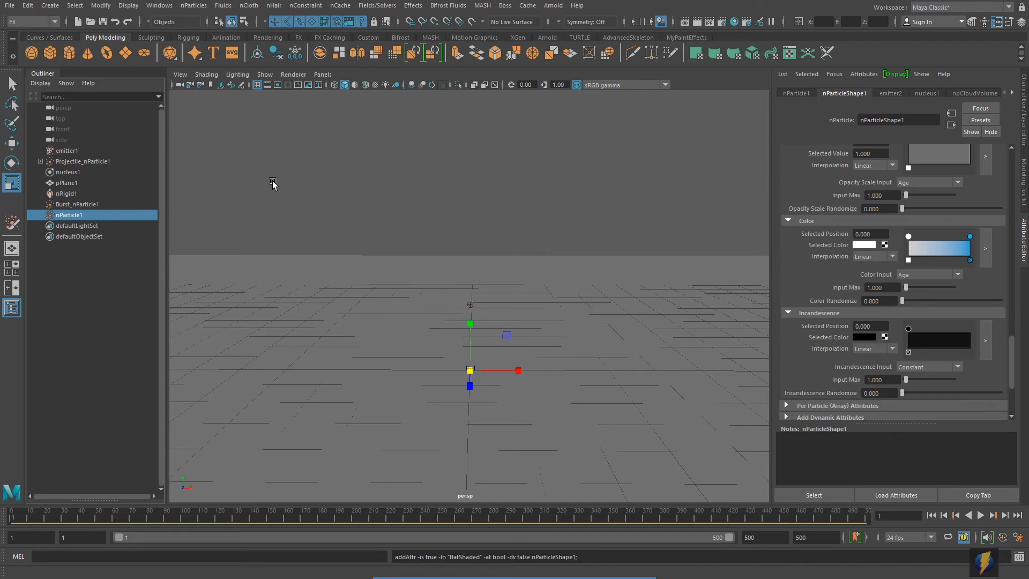
{"action": "left_click", "coordinate": [1024, 122]}
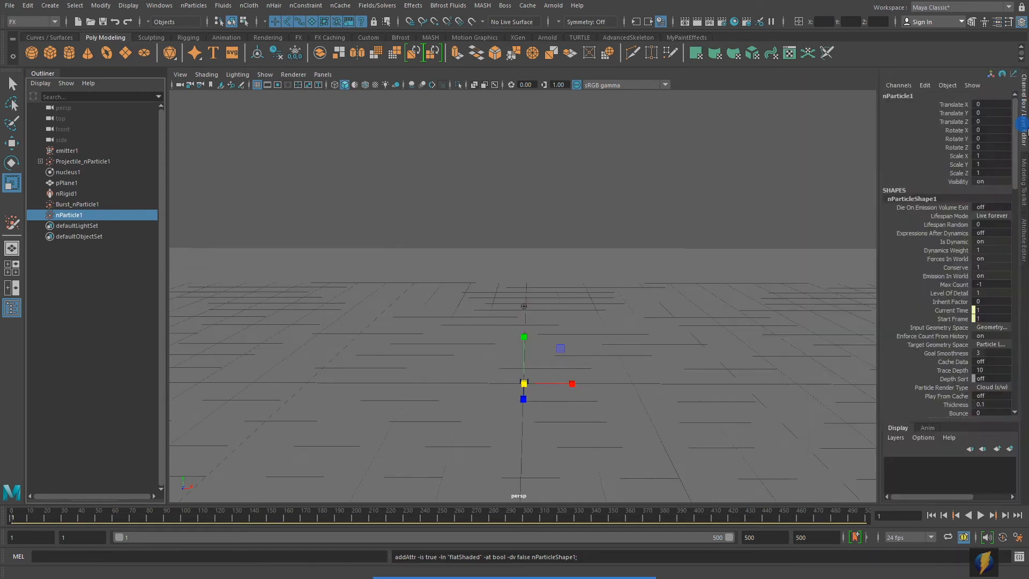
{"action": "left_click", "coordinate": [906, 95]}
{"action": "left_click", "coordinate": [902, 96]}
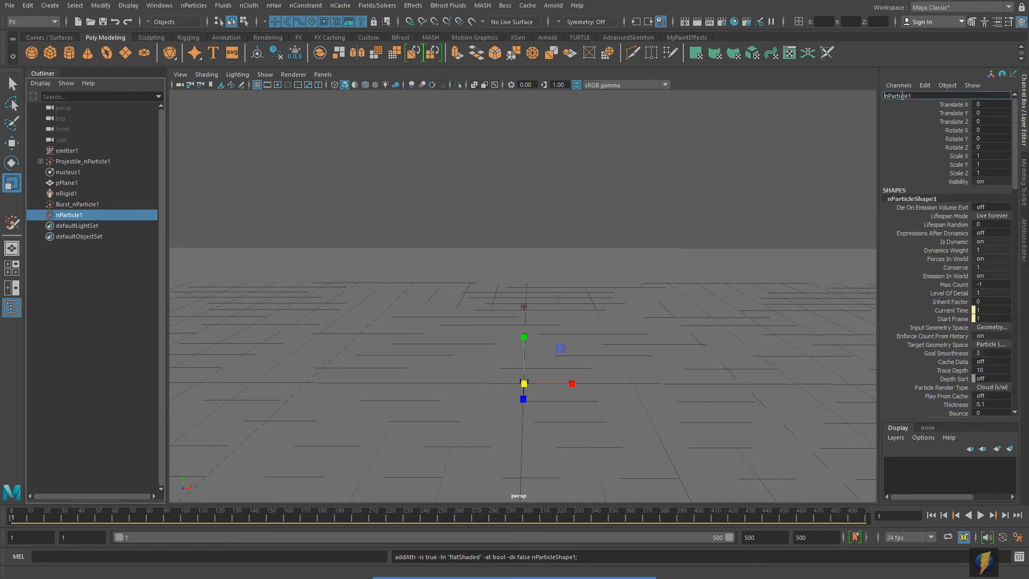
{"action": "key", "text": "Home"}
{"action": "type", "text": "Smoke_"}
{"action": "key", "text": "Return"}
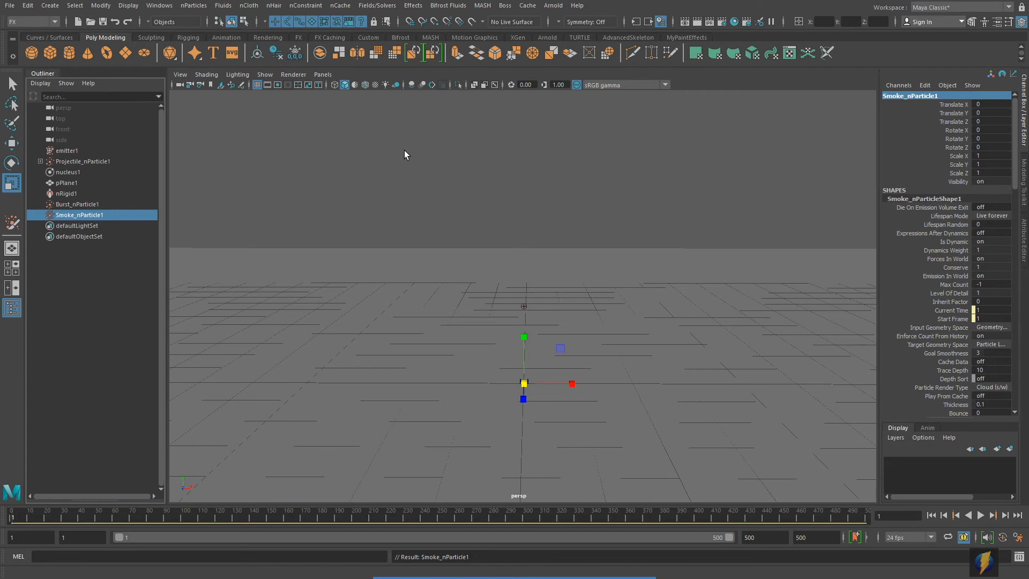
- Assign the smoke particles a new solver, nucleus2, via Fields/Solvers > Assign Solver > New Solver
{"action": "left_click", "coordinate": [378, 6]}
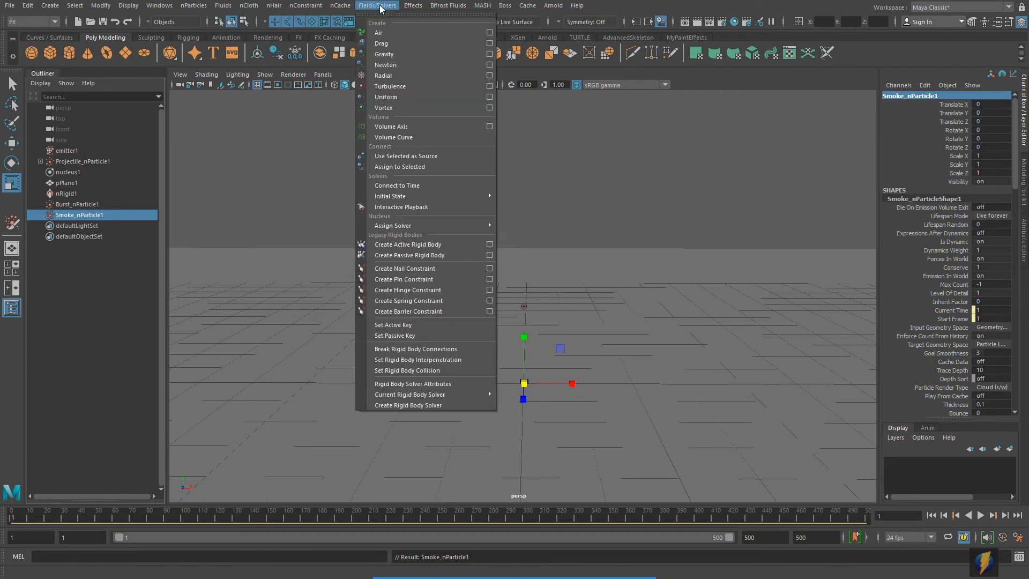
{"action": "mouse_move", "coordinate": [387, 227]}
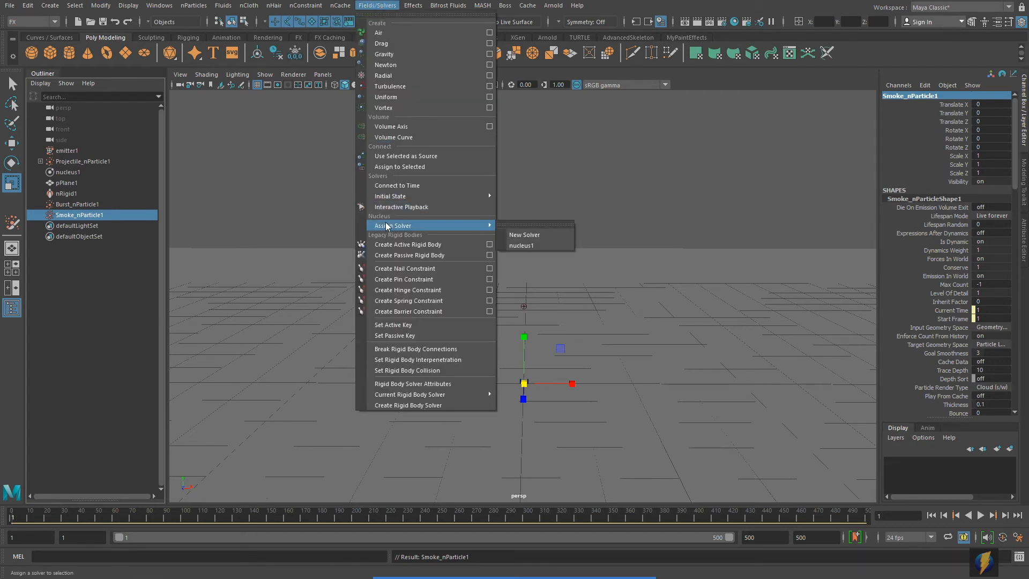
{"action": "left_click", "coordinate": [544, 233]}
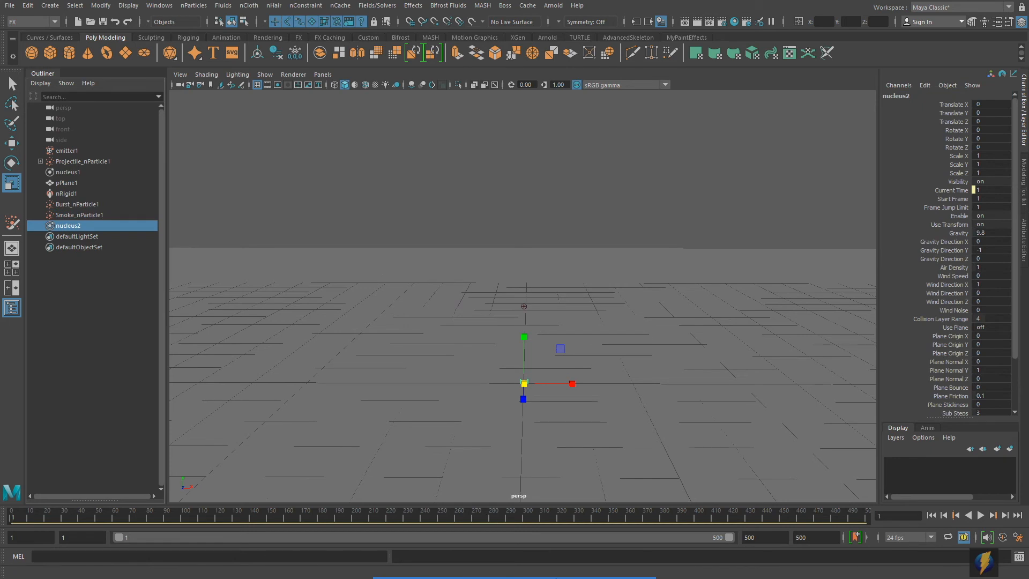
{"action": "mouse_move", "coordinate": [331, 284]}
{"action": "left_mouse_down"}
{"action": "mouse_move", "coordinate": [156, 230]}
{"action": "mouse_move", "coordinate": [85, 177]}
{"action": "mouse_move", "coordinate": [79, 228]}
{"action": "mouse_move", "coordinate": [290, 193]}
{"action": "left_mouse_up"}
- Play the simulation, then replay it from the first frame and stop at frame 52
{"action": "left_click", "coordinate": [980, 515]}
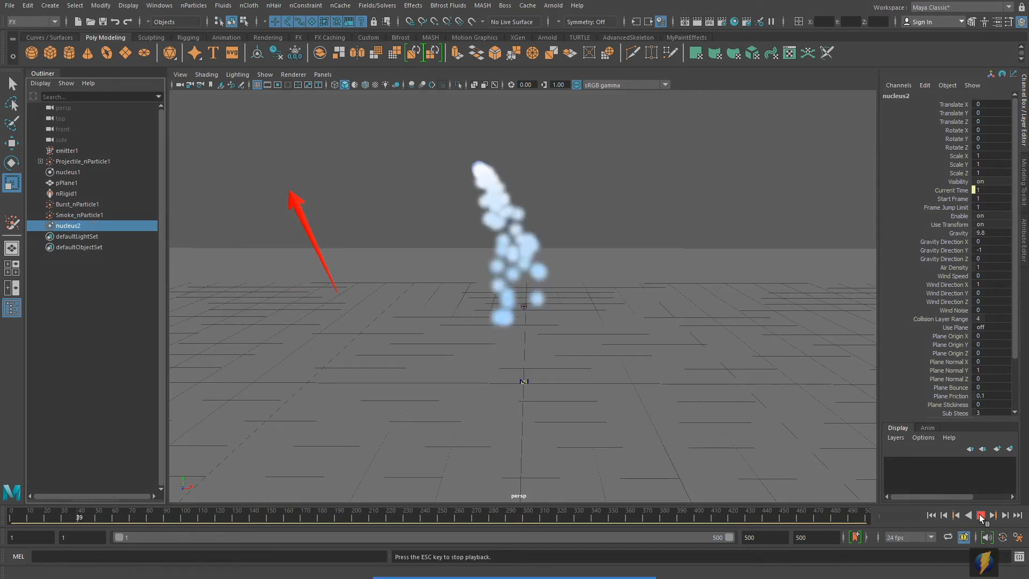
{"action": "scroll", "coordinate": [626, 334], "scroll_direction": "down", "scroll_amount": 5}
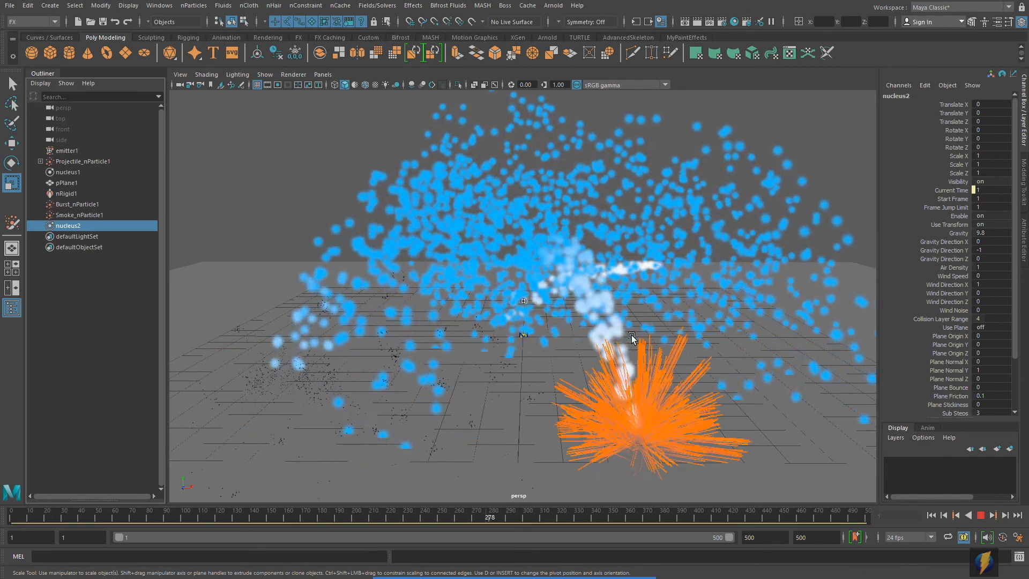
{"action": "left_click", "coordinate": [980, 515]}
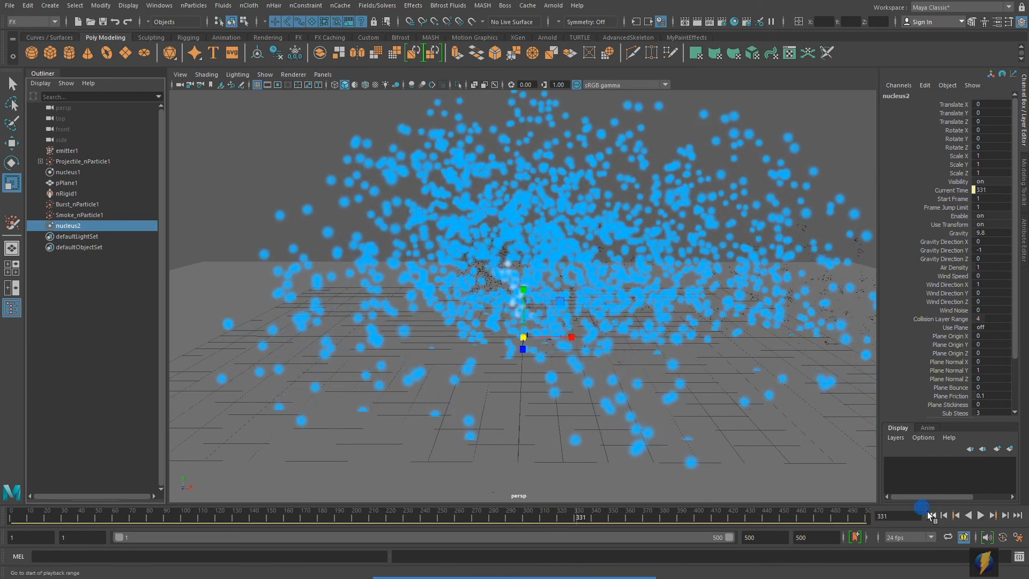
{"action": "left_click", "coordinate": [932, 516]}
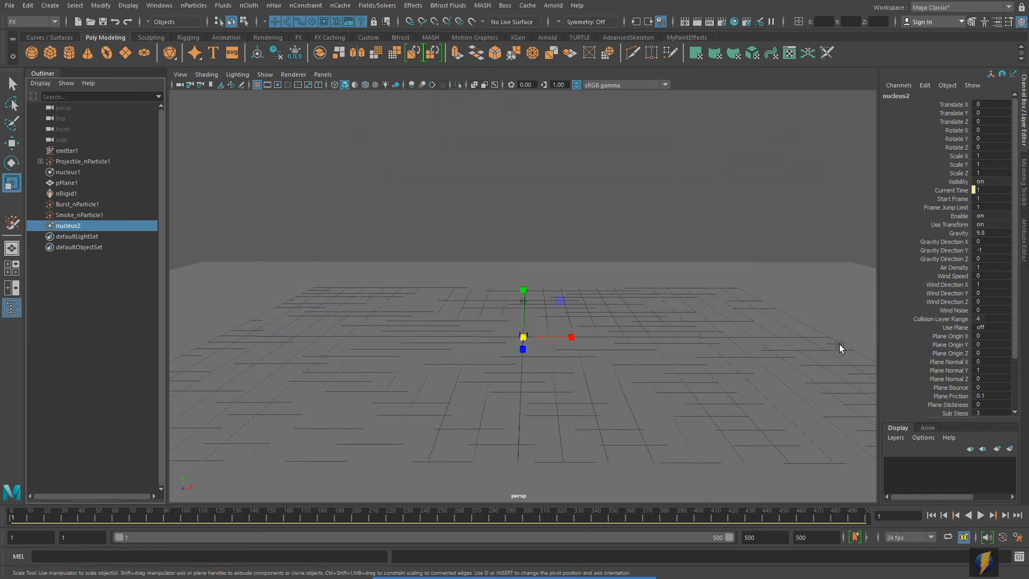
{"action": "left_click", "coordinate": [981, 515]}
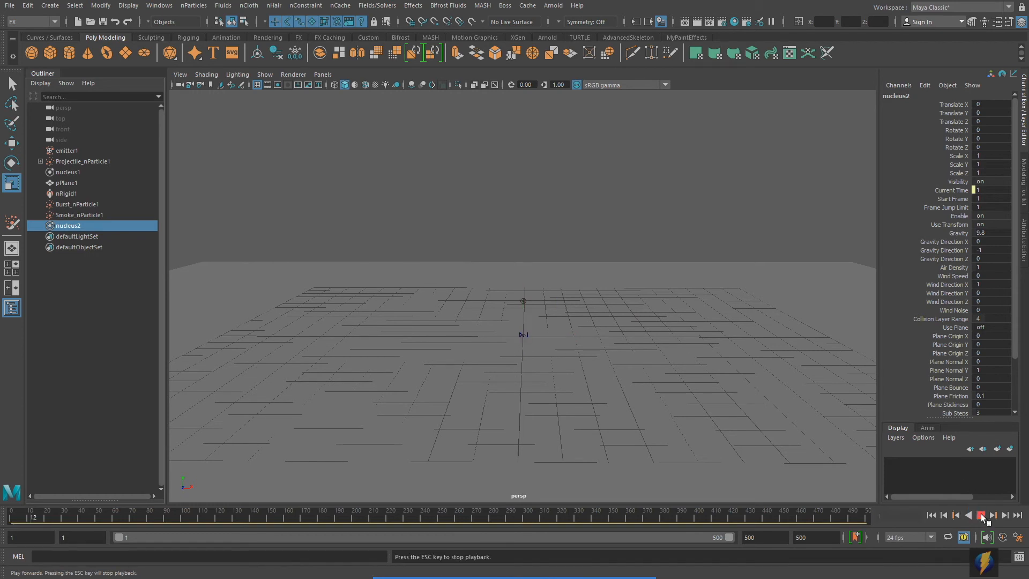
{"action": "left_click", "coordinate": [980, 515]}
- Orbit and zoom the camera to inspect the blue smoke trail behind the projectiles
{"action": "left_click_drag", "start_coordinate": [606, 247], "coordinate": [441, 242], "text": "alt"}
{"action": "middle_click_drag", "start_coordinate": [641, 257], "coordinate": [546, 270], "text": "alt"}
{"action": "left_click_drag", "start_coordinate": [543, 266], "coordinate": [538, 280], "text": "alt"}
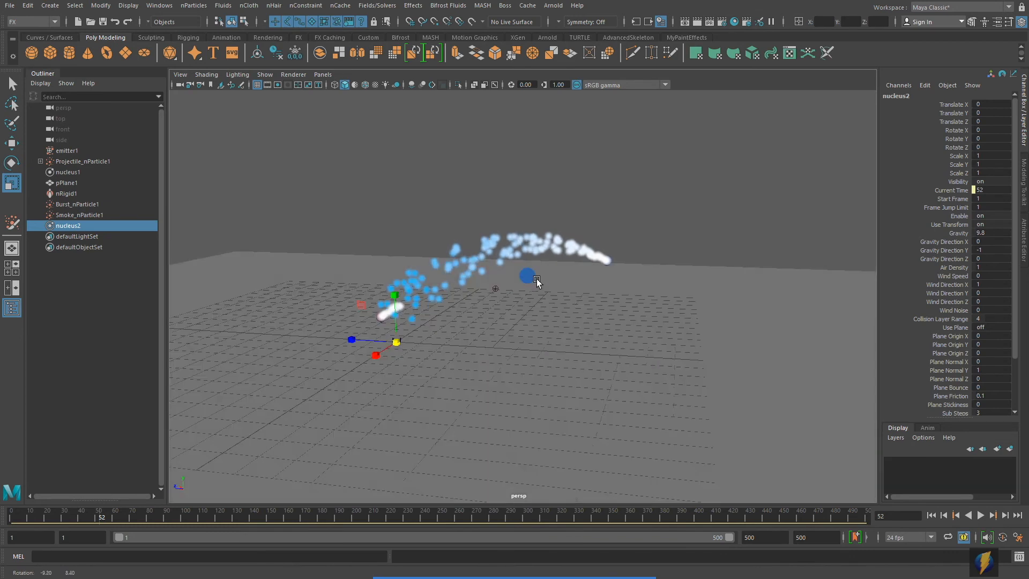
{"action": "right_click_drag", "start_coordinate": [549, 286], "coordinate": [614, 311], "text": "alt"}
{"action": "middle_click_drag", "start_coordinate": [573, 294], "coordinate": [575, 307], "text": "alt"}
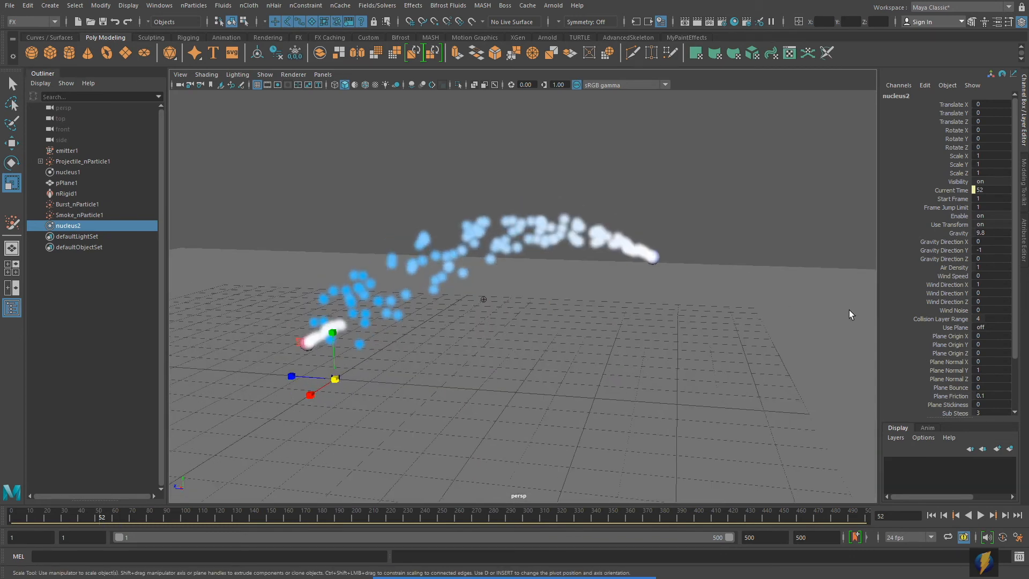
- On Smoke_nParticle1, set Lifespan Mode to Random range, Lifespan 2 and Lifespan Random 0.5
{"action": "left_click", "coordinate": [78, 214]}
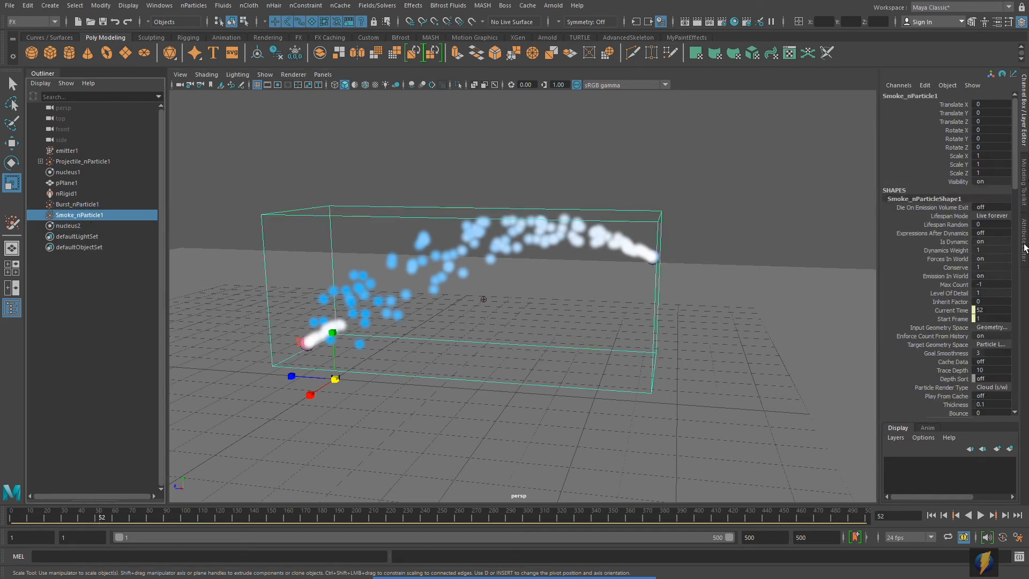
{"action": "left_click", "coordinate": [1025, 250]}
{"action": "scroll", "coordinate": [907, 233], "scroll_direction": "up", "scroll_amount": 15}
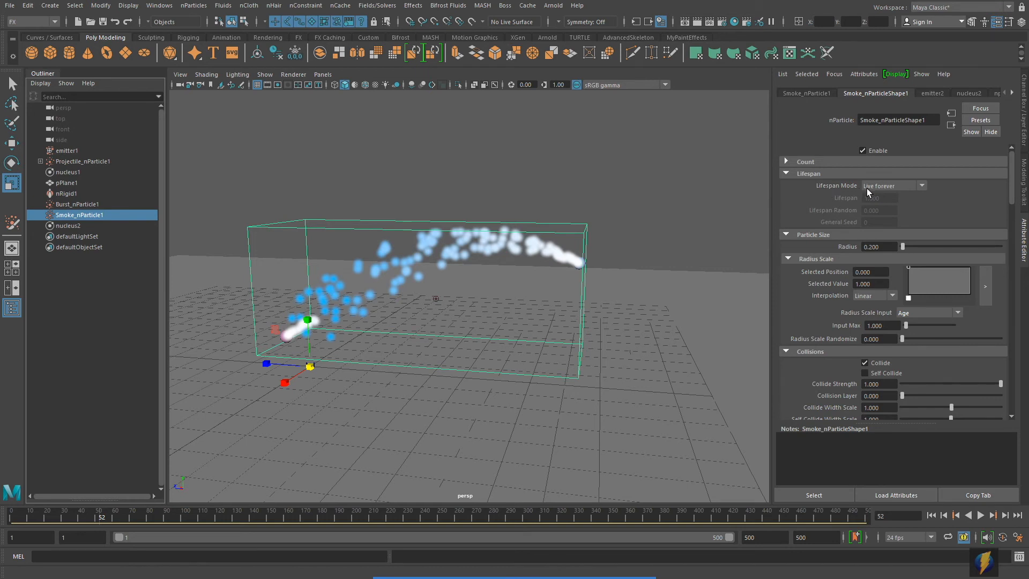
{"action": "left_click", "coordinate": [922, 186]}
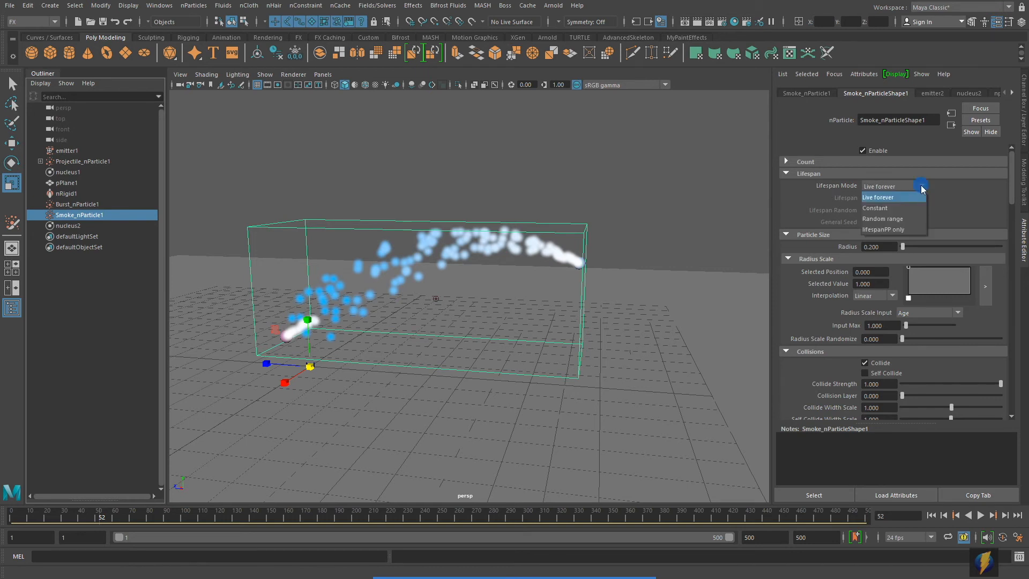
{"action": "left_click", "coordinate": [894, 218]}
{"action": "left_click", "coordinate": [879, 198]}
{"action": "type", "text": "2"}
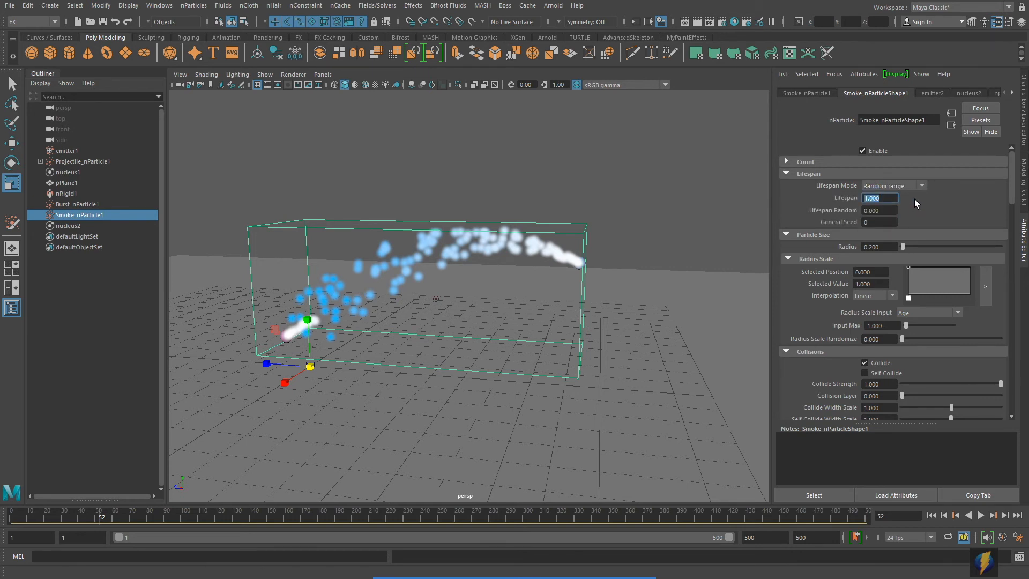
{"action": "left_click", "coordinate": [888, 211]}
{"action": "key", "text": "BackSpace"}
{"action": "key", "text": "Return"}
- Replay the simulation from the start and stop at frame 46 to check the lifespan
{"action": "left_click", "coordinate": [933, 517]}
{"action": "scroll", "coordinate": [555, 356], "scroll_direction": "down", "scroll_amount": 2}
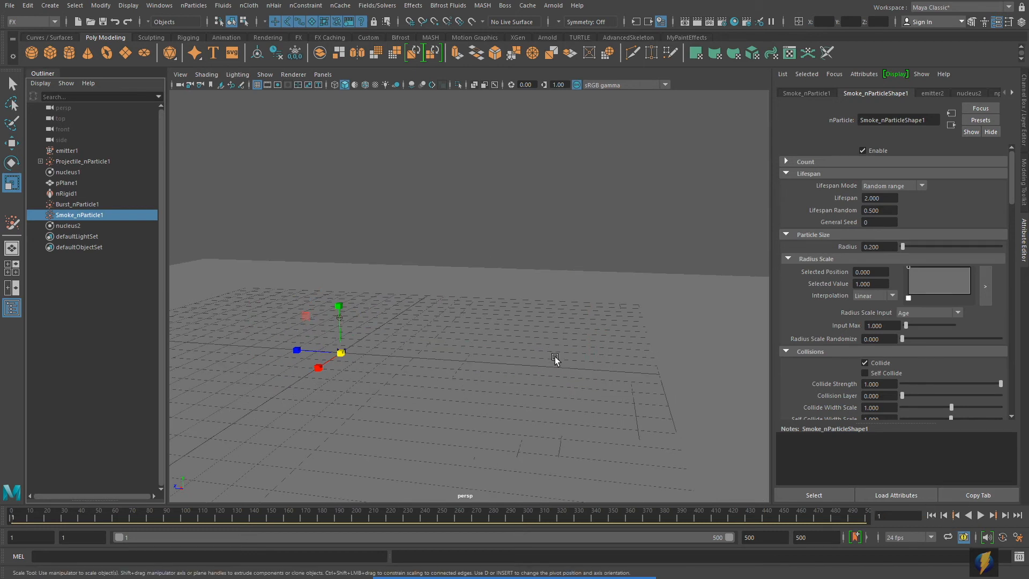
{"action": "left_click", "coordinate": [978, 515]}
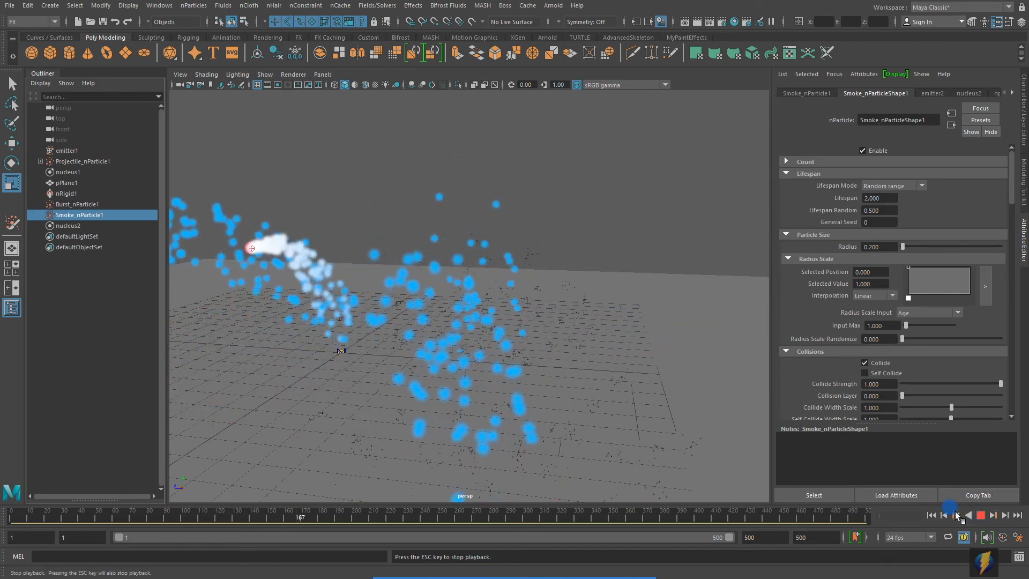
{"action": "left_click", "coordinate": [981, 515]}
{"action": "left_click", "coordinate": [932, 516]}
{"action": "left_click", "coordinate": [981, 515]}
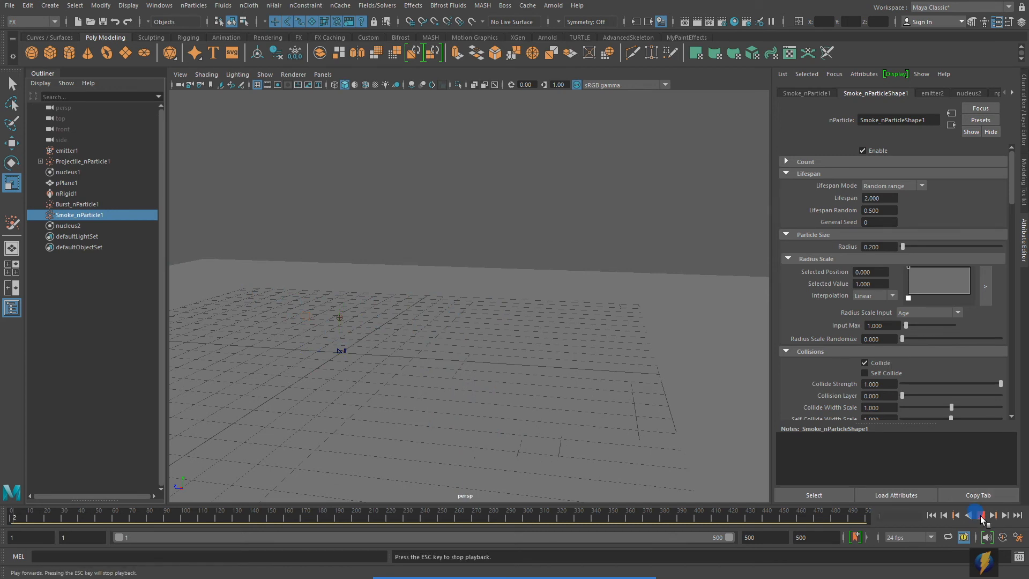
{"action": "left_click", "coordinate": [981, 516]}
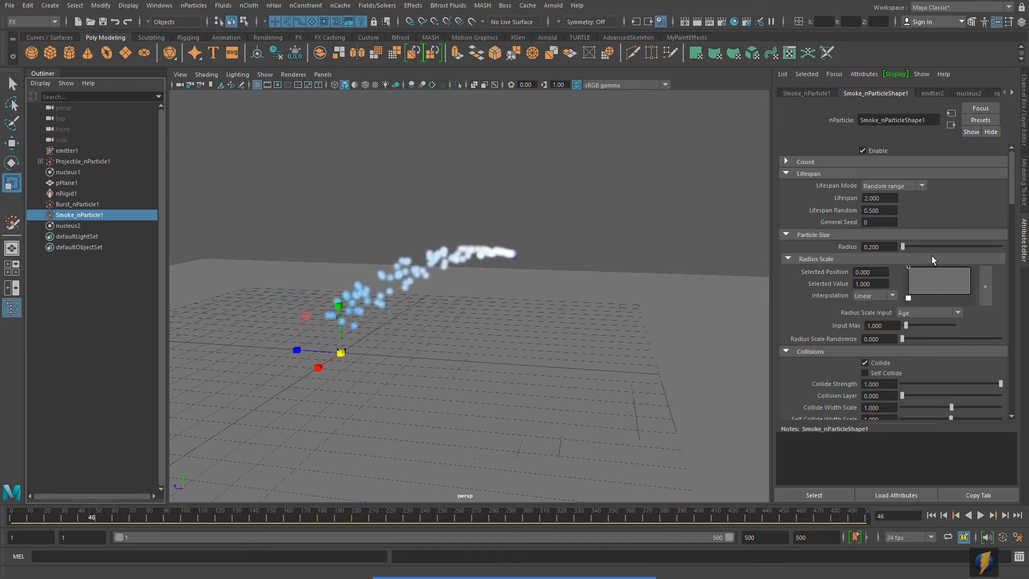
- Set the smoke Radius to 0.879 and Radius Scale Input to Normalized Age
{"action": "left_click_drag", "start_coordinate": [905, 246], "coordinate": [906, 246]}
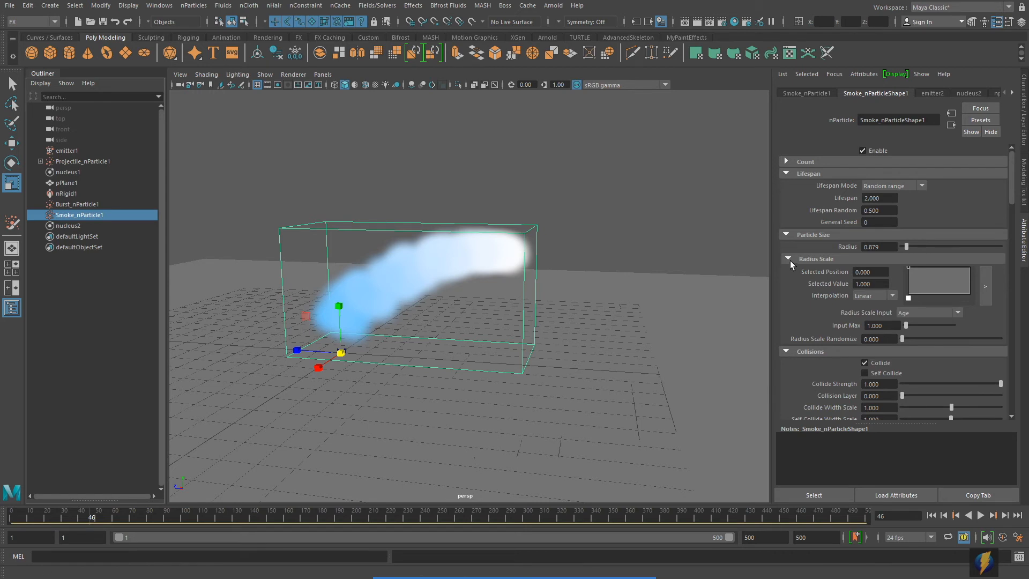
{"action": "left_click", "coordinate": [959, 313]}
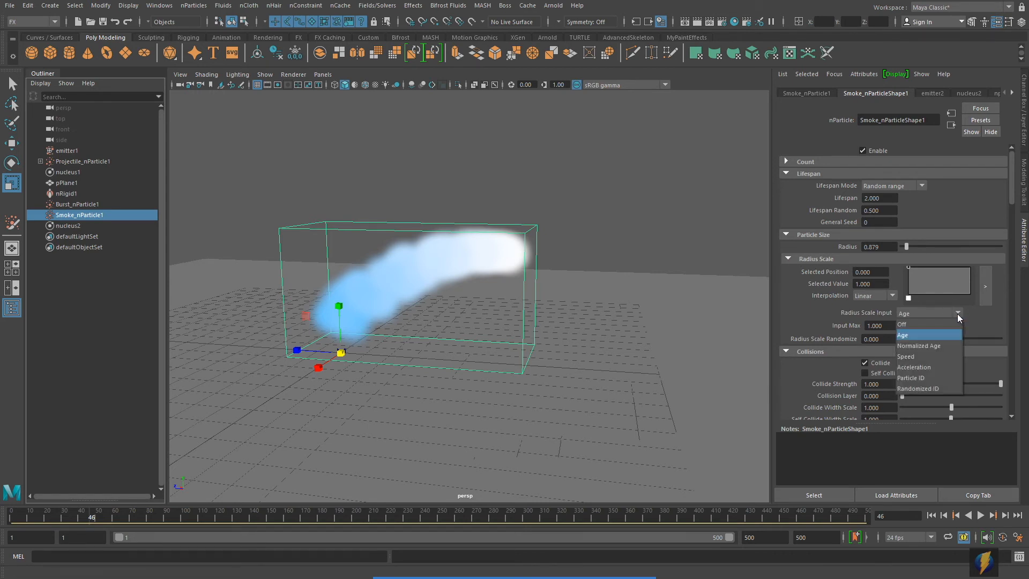
{"action": "left_click", "coordinate": [919, 345]}
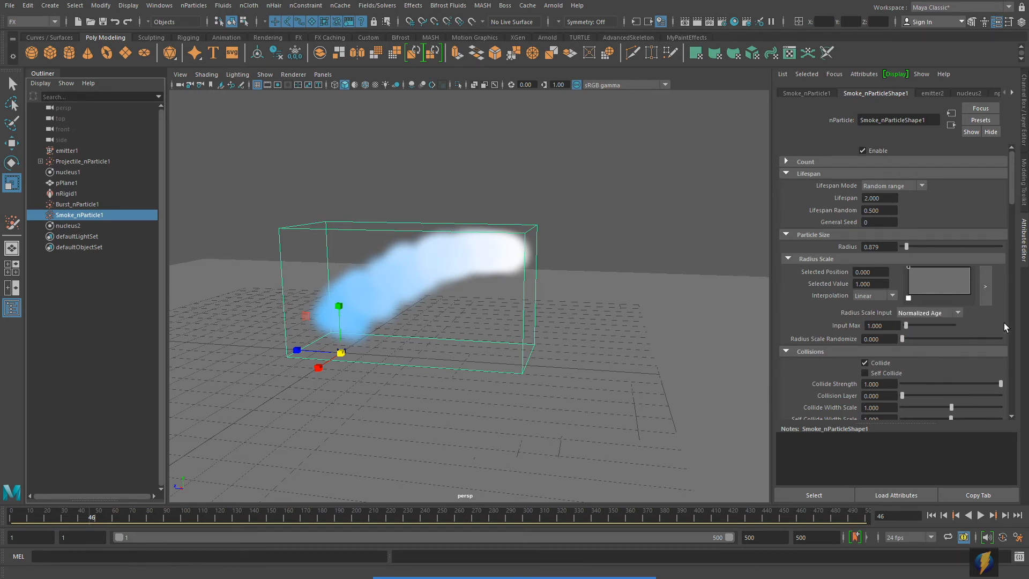
- Shape the radius scale ramp to rise linearly from 0.119 to 1.0
{"action": "left_click", "coordinate": [986, 287]}
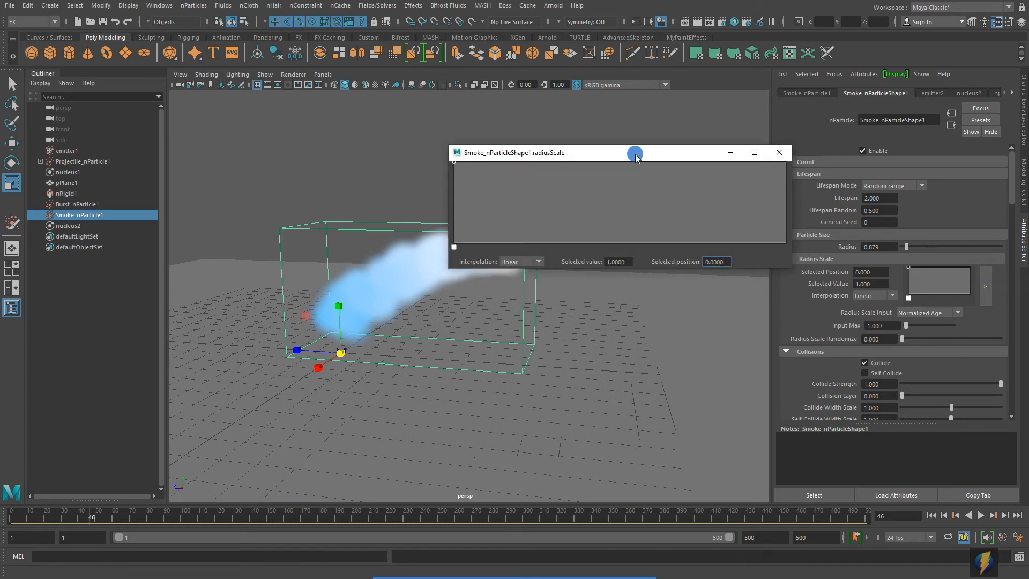
{"action": "left_click_drag", "start_coordinate": [634, 151], "coordinate": [731, 119]}
{"action": "left_click_drag", "start_coordinate": [549, 128], "coordinate": [522, 197]}
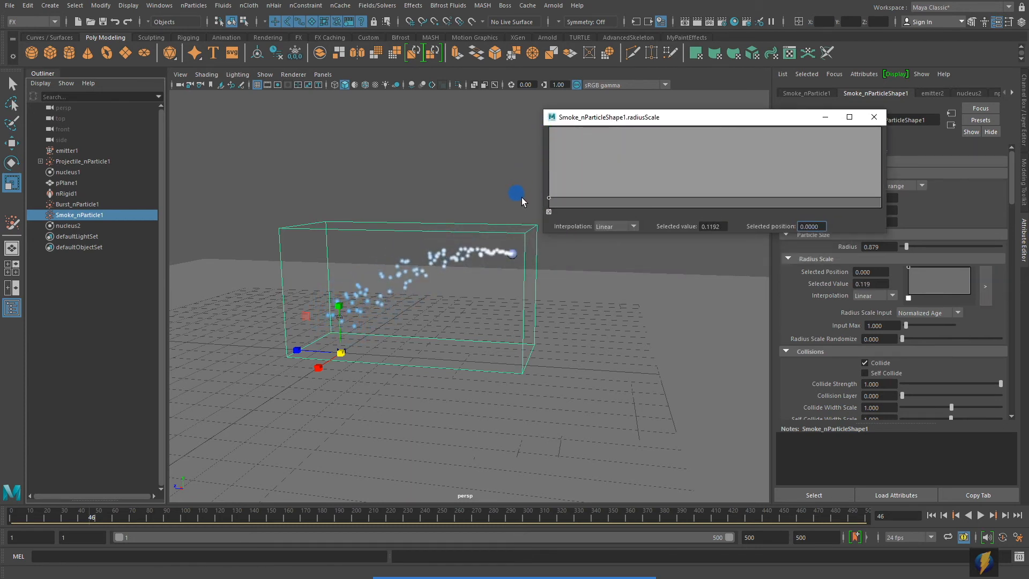
{"action": "left_click_drag", "start_coordinate": [636, 199], "coordinate": [884, 127]}
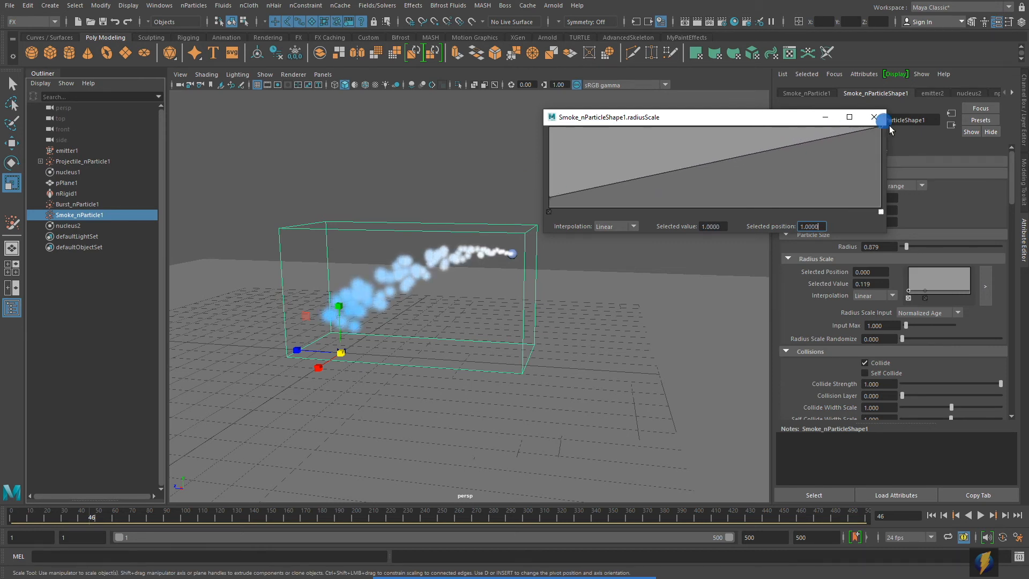
{"action": "left_click", "coordinate": [635, 224]}
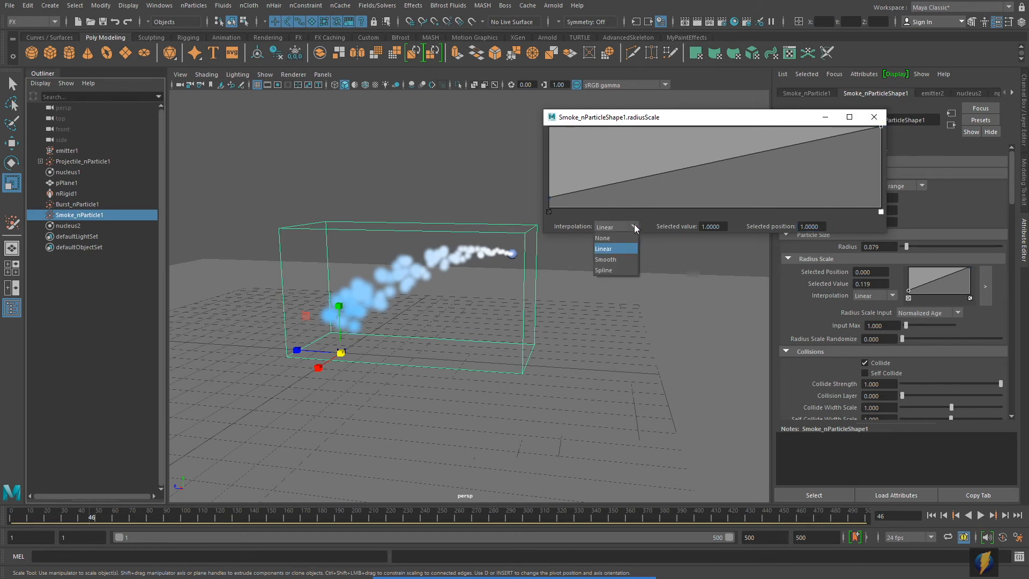
{"action": "left_click", "coordinate": [607, 260]}
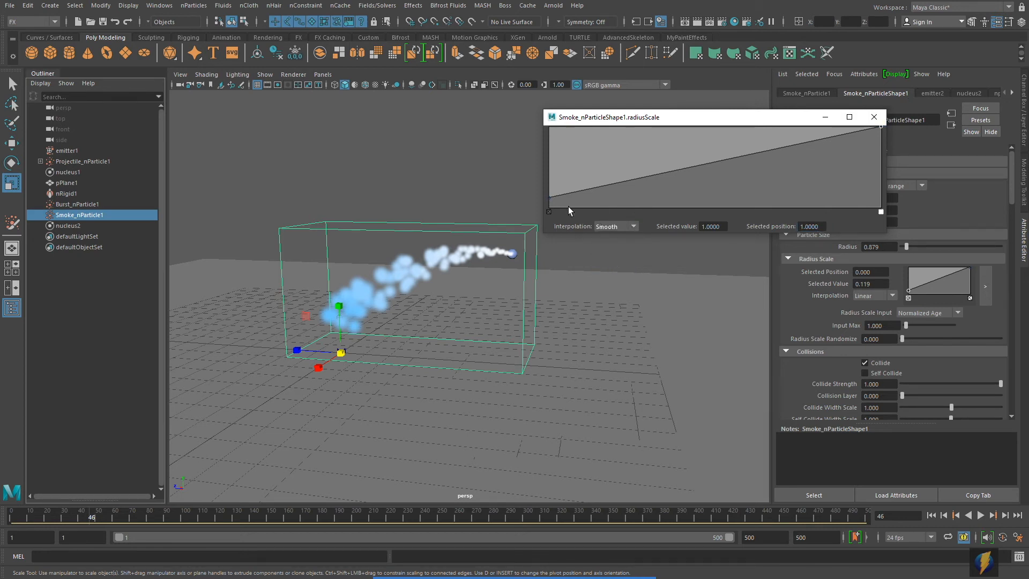
{"action": "left_click", "coordinate": [549, 197]}
{"action": "left_click", "coordinate": [633, 226]}
{"action": "left_click", "coordinate": [606, 259]}
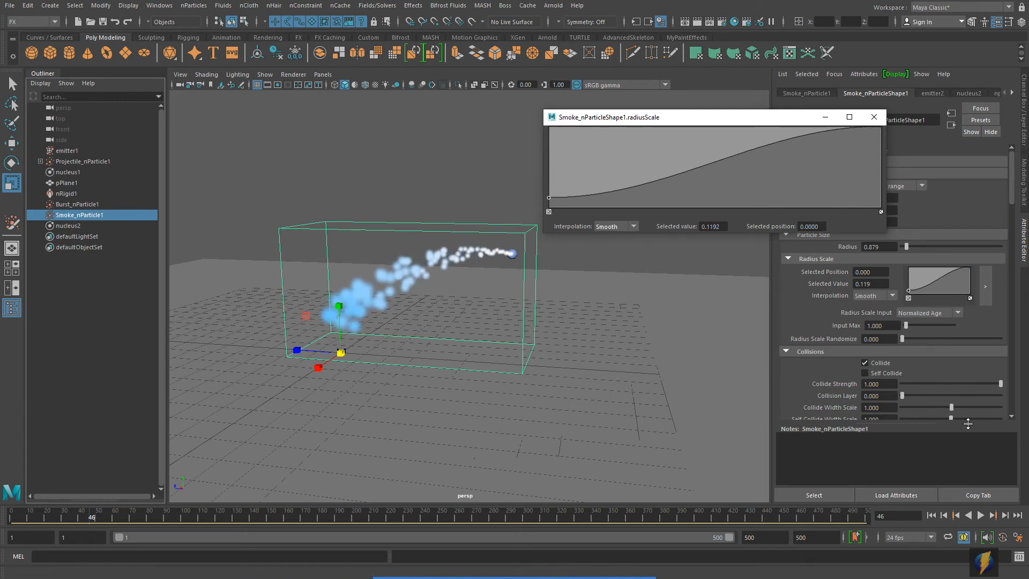
{"action": "left_click", "coordinate": [634, 226]}
{"action": "left_click", "coordinate": [604, 249]}
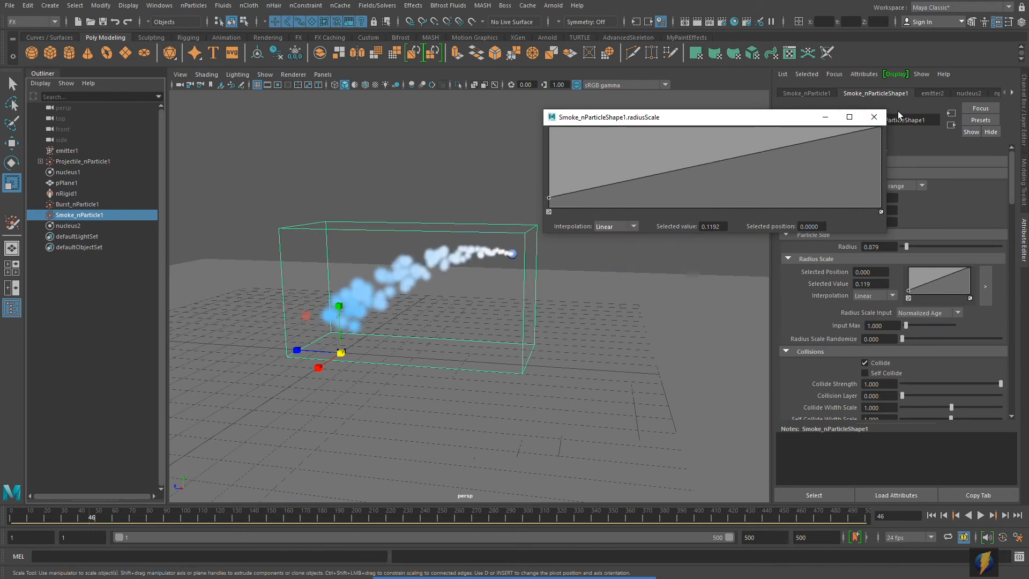
{"action": "left_click", "coordinate": [825, 118]}
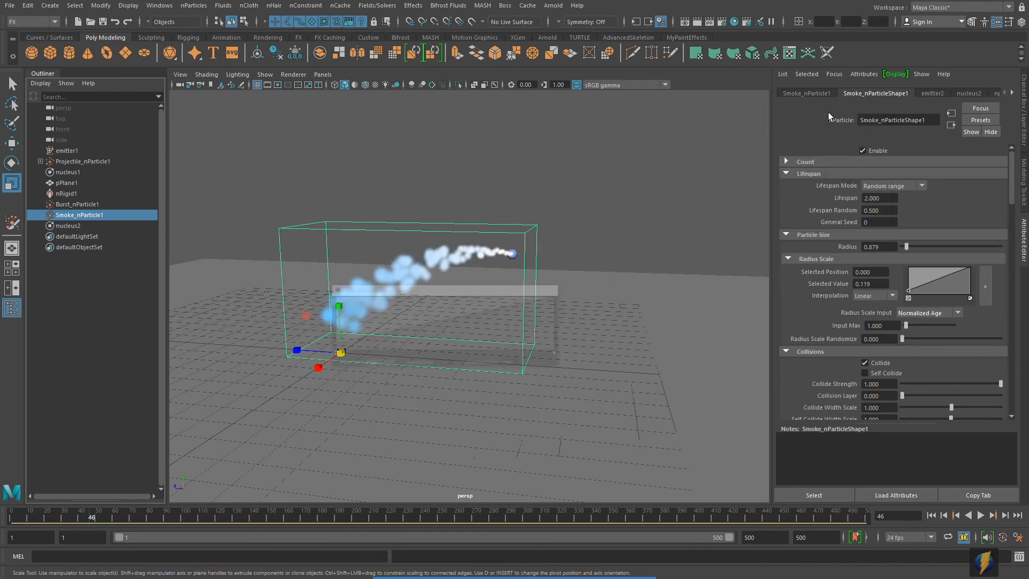
- Preview the smoke sizes in playback, then set Radius Scale Randomize to 0.231
{"action": "left_click", "coordinate": [932, 516]}
{"action": "left_click", "coordinate": [981, 516]}
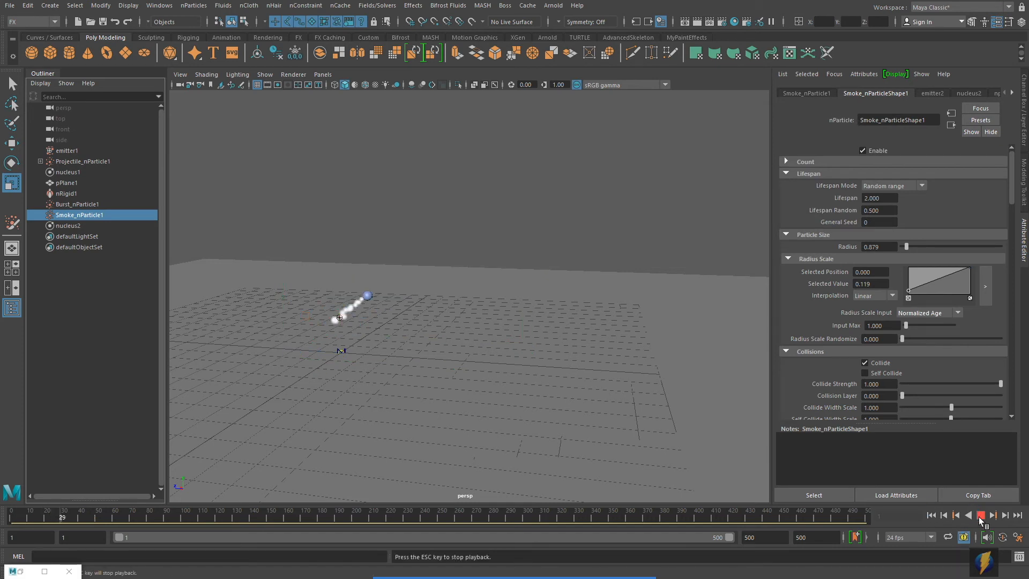
{"action": "left_click", "coordinate": [981, 516]}
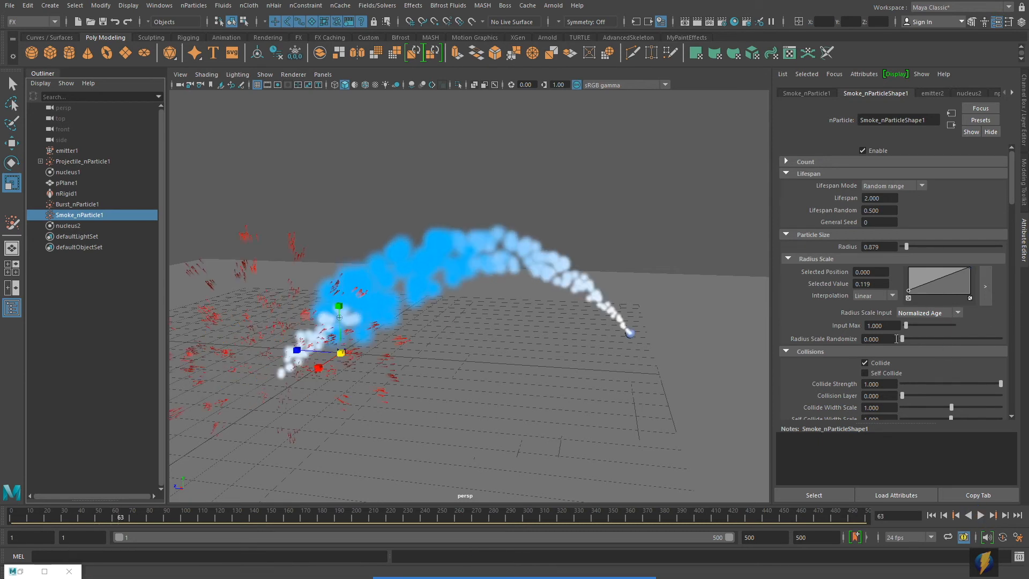
{"action": "left_click_drag", "start_coordinate": [902, 339], "coordinate": [925, 338]}
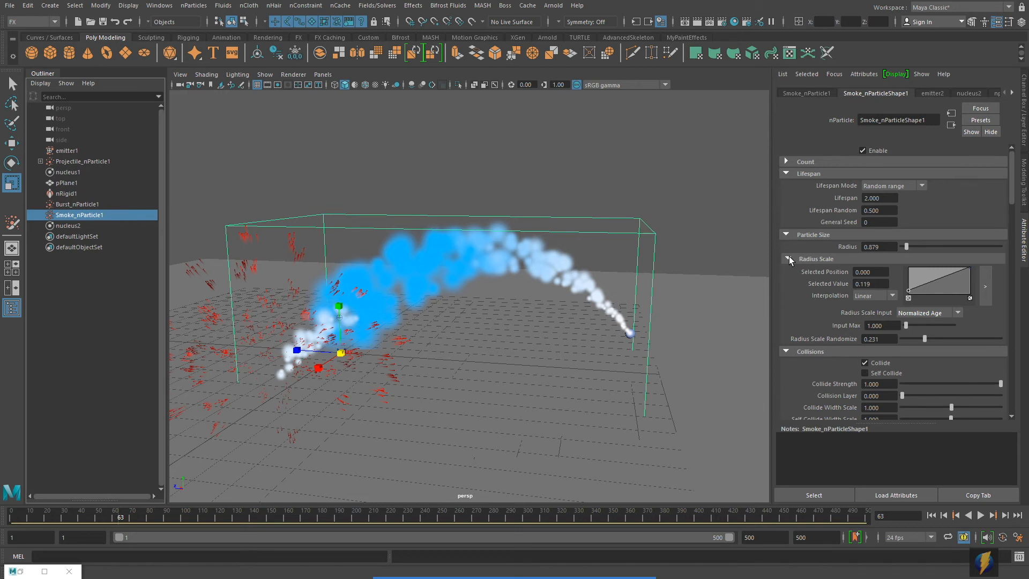
{"action": "left_click", "coordinate": [787, 235]}
- Drive Opacity Scale by Normalized Age with the ramp falling linearly from 1 to 0
{"action": "scroll", "coordinate": [925, 341], "scroll_direction": "down", "scroll_amount": 5}
{"action": "scroll", "coordinate": [925, 344], "scroll_direction": "down", "scroll_amount": 5}
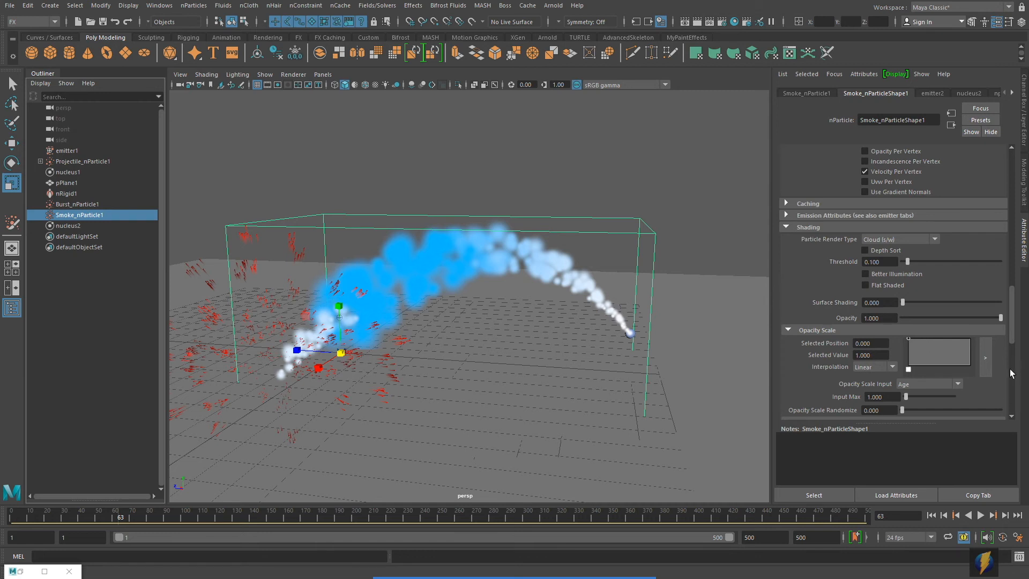
{"action": "scroll", "coordinate": [892, 285], "scroll_direction": "down", "scroll_amount": 2}
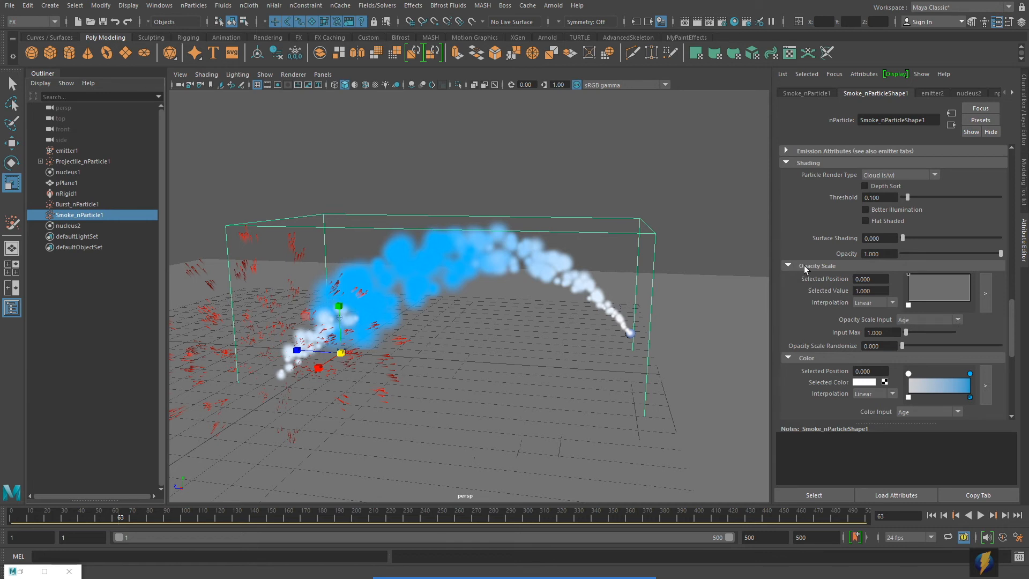
{"action": "left_click", "coordinate": [959, 320]}
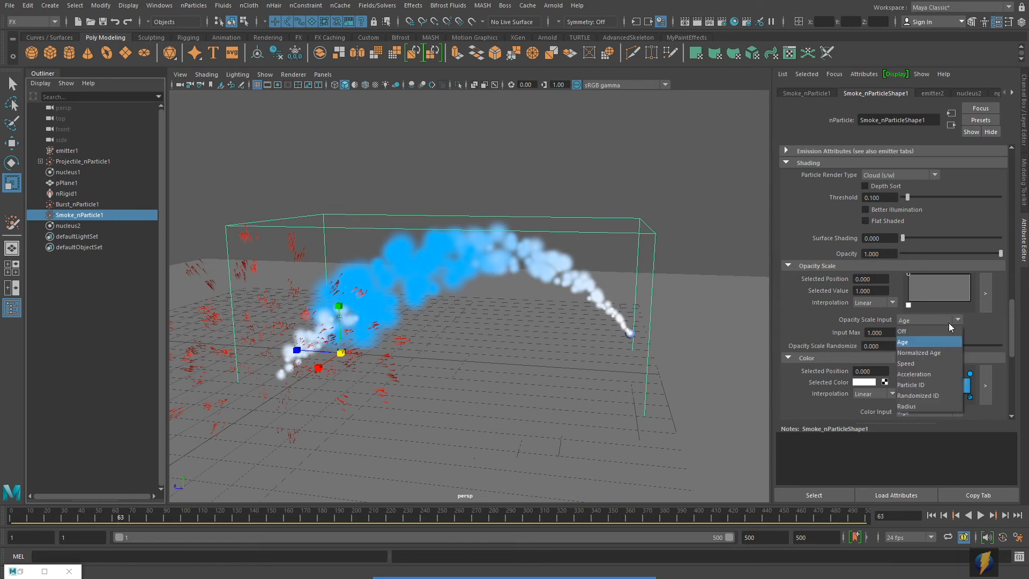
{"action": "left_click", "coordinate": [926, 353]}
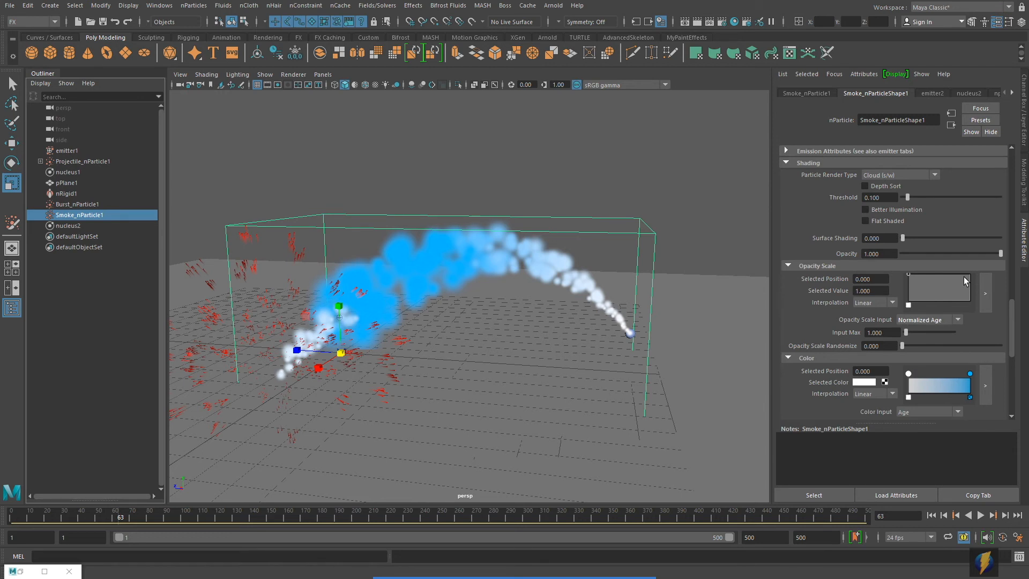
{"action": "left_click_drag", "start_coordinate": [968, 280], "coordinate": [988, 307]}
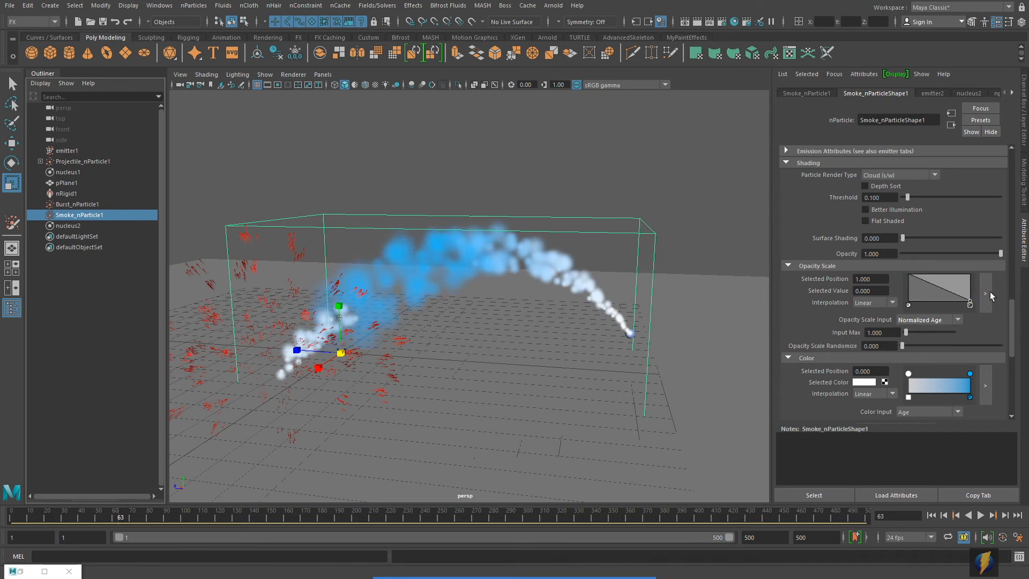
{"action": "left_click", "coordinate": [990, 294]}
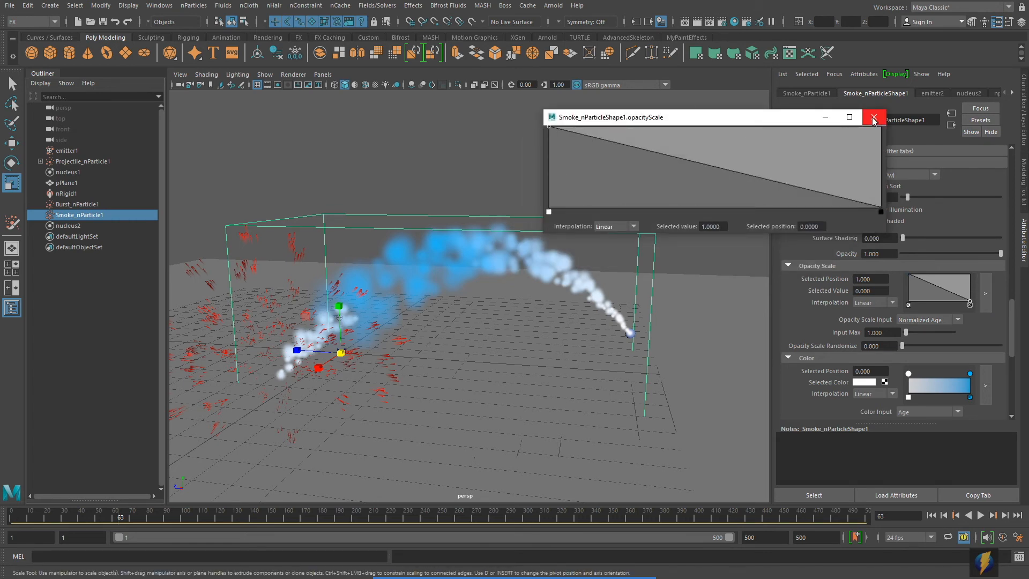
{"action": "left_click", "coordinate": [874, 118]}
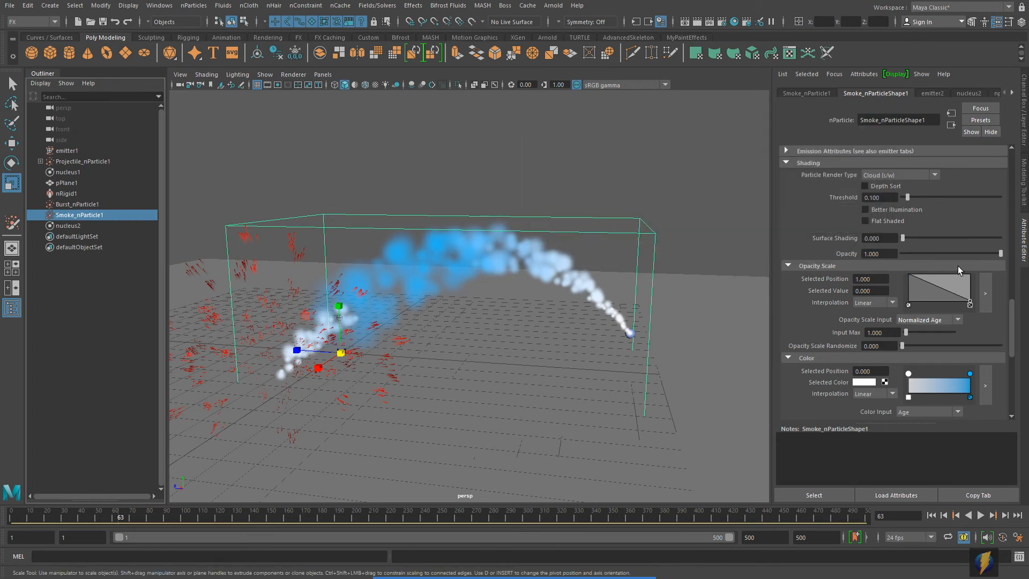
- Set Color Input to Normalized Age and make the colour ramp's end key black
{"action": "scroll", "coordinate": [786, 313], "scroll_direction": "down", "scroll_amount": 3}
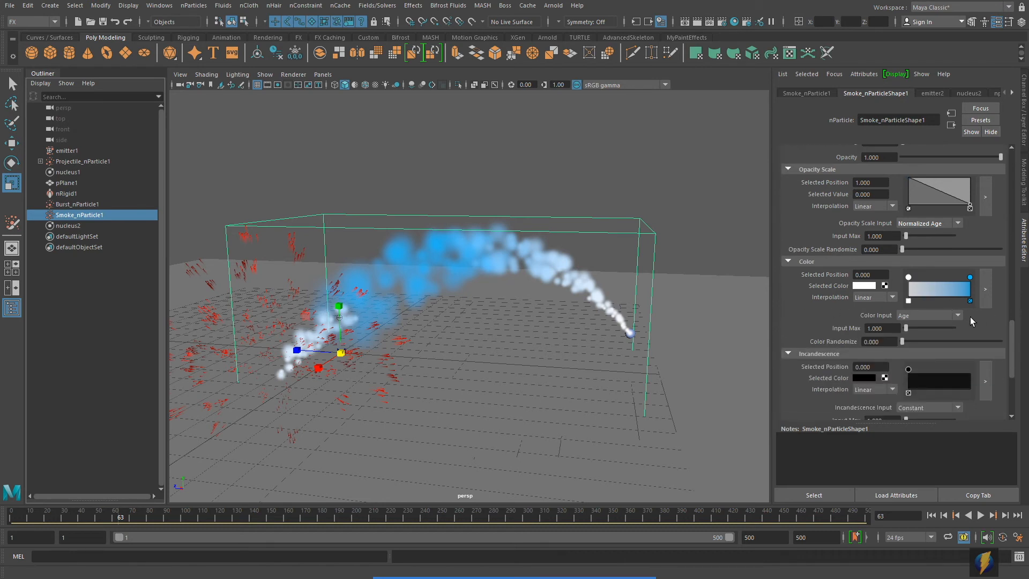
{"action": "left_click", "coordinate": [958, 316]}
{"action": "left_click", "coordinate": [920, 349]}
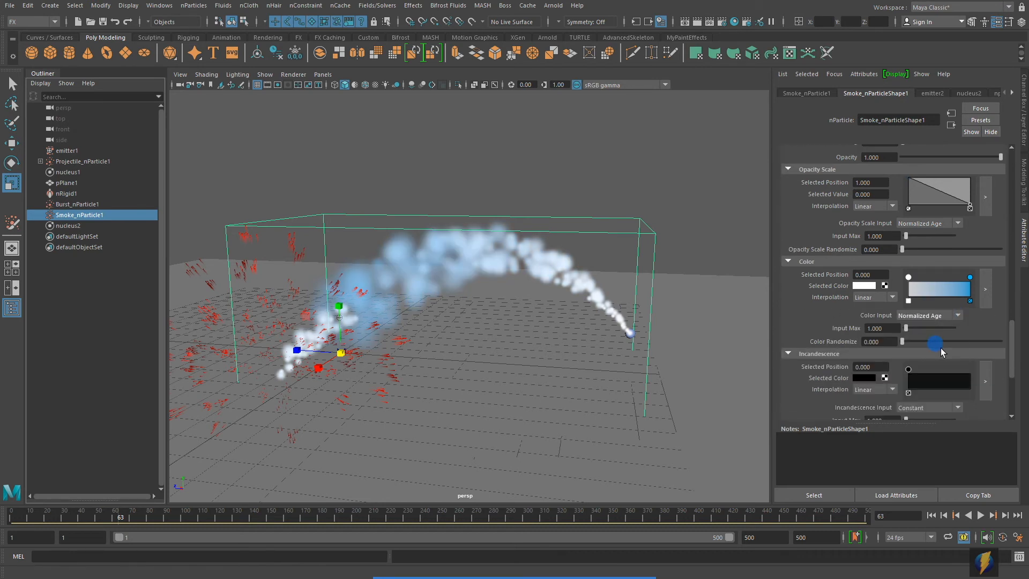
{"action": "left_click", "coordinate": [985, 293]}
{"action": "left_click_drag", "start_coordinate": [855, 120], "coordinate": [796, 111]}
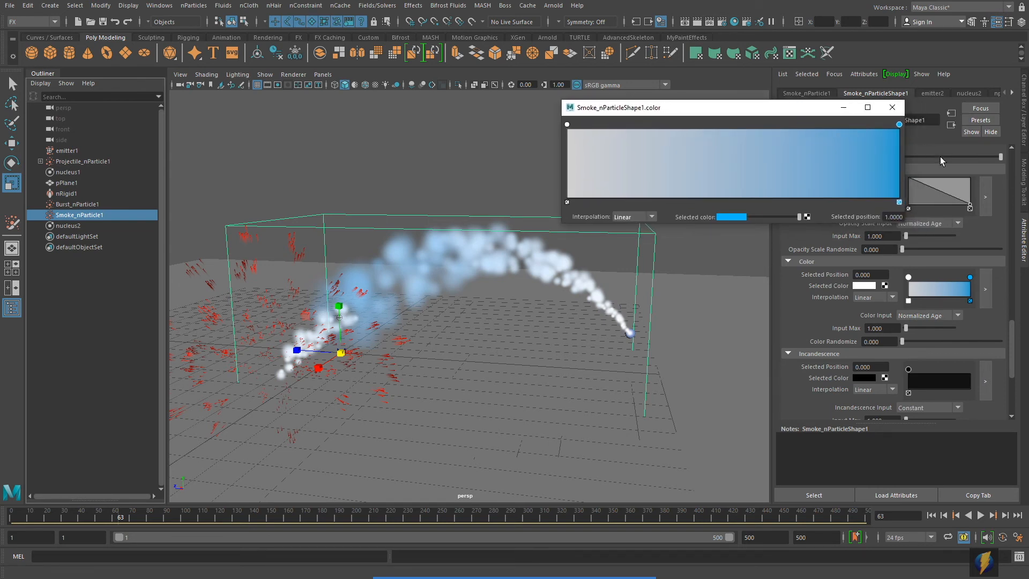
{"action": "left_click", "coordinate": [739, 220]}
{"action": "left_click", "coordinate": [844, 207]}
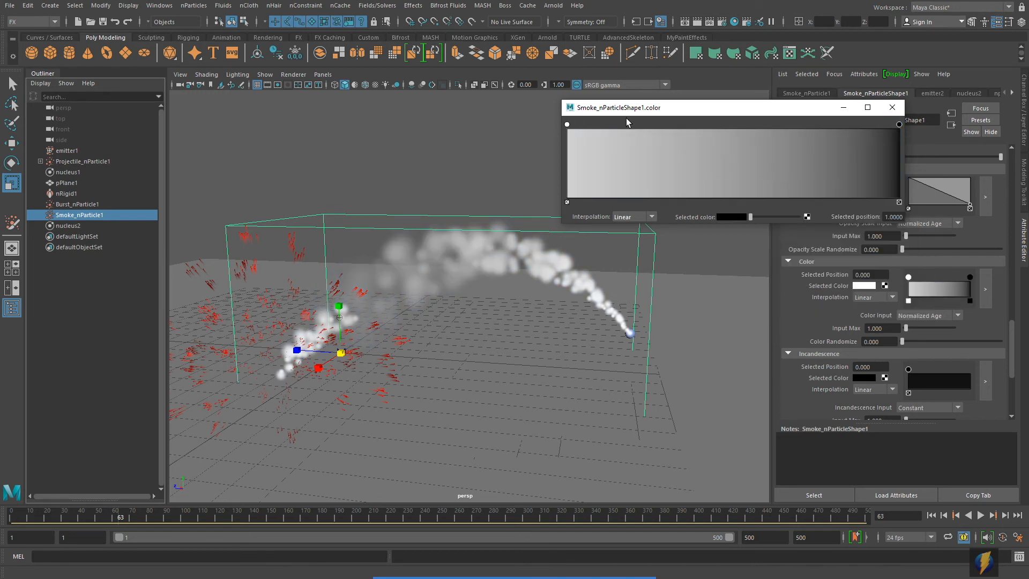
- Make the ramp's start key pale gray-blue and set Color Randomize to 0.269
{"action": "left_click", "coordinate": [567, 125]}
{"action": "left_click", "coordinate": [734, 217]}
{"action": "left_click_drag", "start_coordinate": [901, 239], "coordinate": [906, 260]}
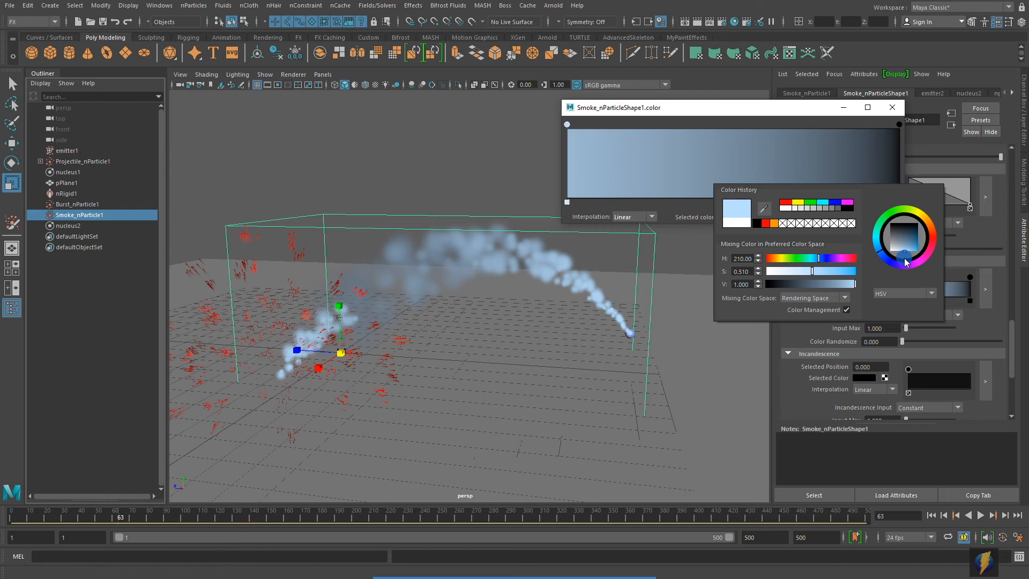
{"action": "mouse_move", "coordinate": [902, 253]}
{"action": "left_mouse_down"}
{"action": "mouse_move", "coordinate": [891, 239]}
{"action": "mouse_move", "coordinate": [902, 243]}
{"action": "left_mouse_up"}
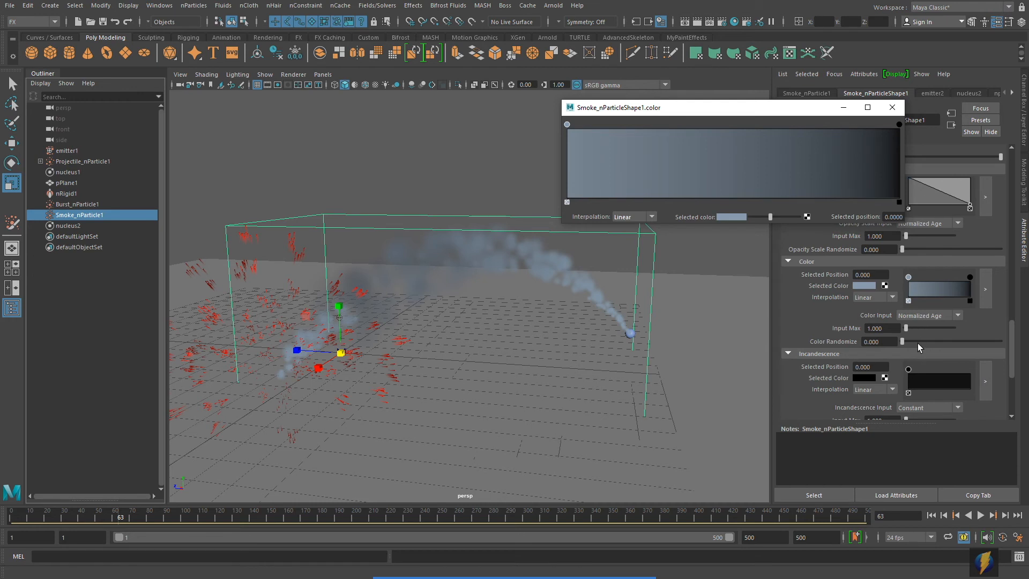
{"action": "left_click_drag", "start_coordinate": [903, 342], "coordinate": [927, 341]}
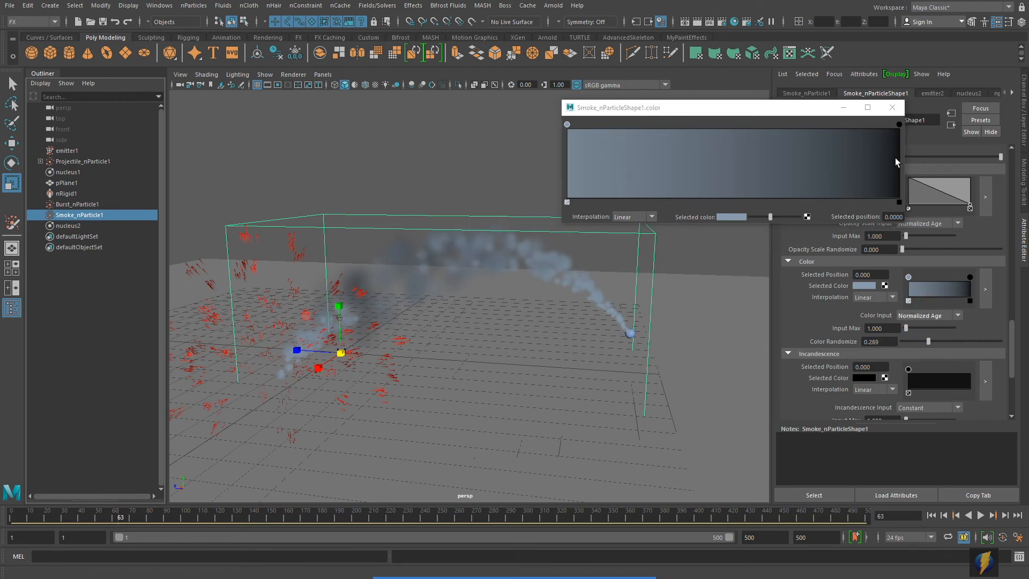
{"action": "left_click", "coordinate": [892, 107]}
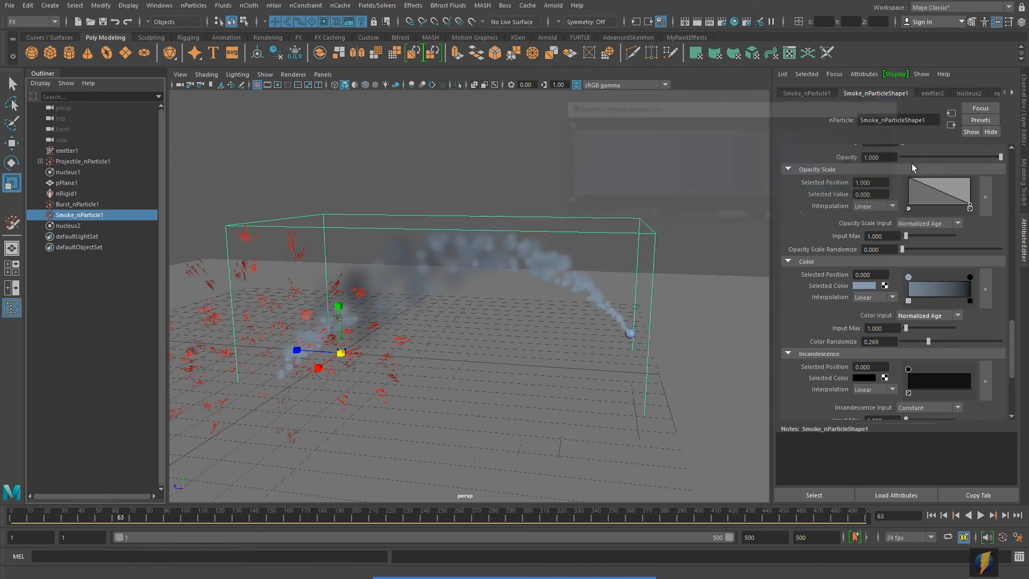
- Rewind, orbit the camera, turn off Show > Grid, deselect all, and play to frame 47
{"action": "left_click", "coordinate": [931, 515]}
{"action": "left_click_drag", "start_coordinate": [535, 372], "coordinate": [461, 104], "text": "alt"}
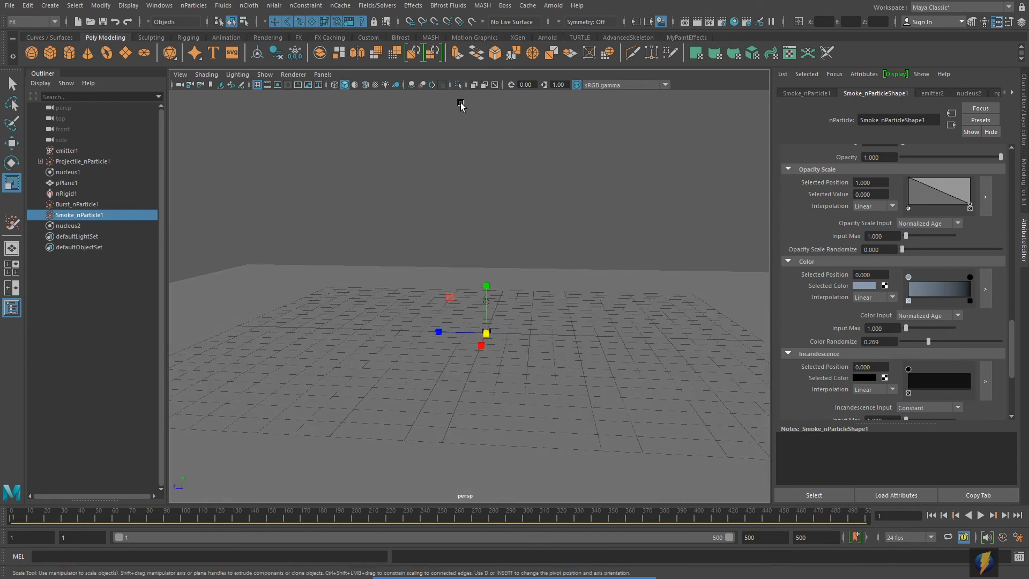
{"action": "left_click", "coordinate": [265, 75]}
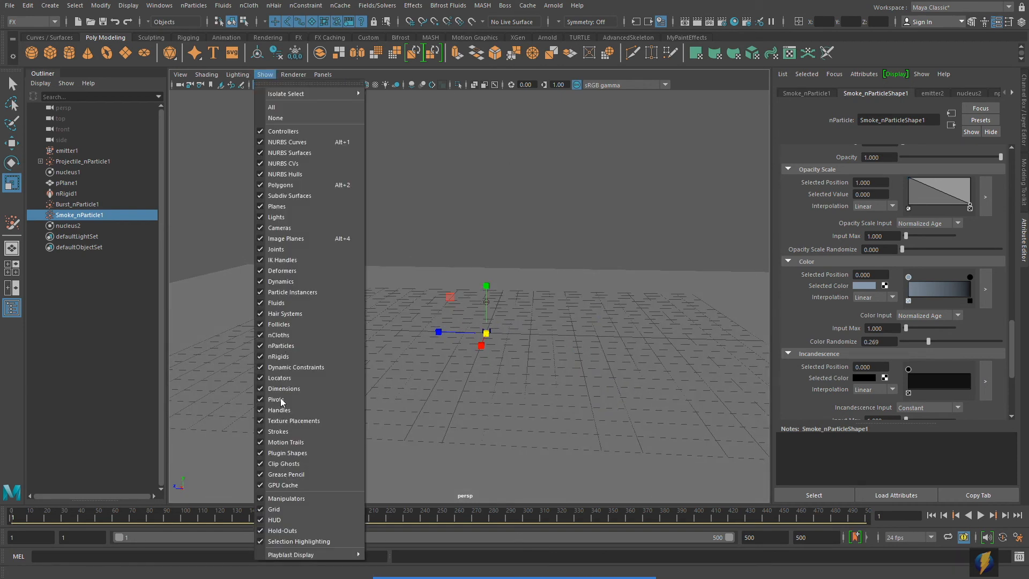
{"action": "left_click", "coordinate": [276, 510]}
{"action": "left_click", "coordinate": [12, 82]}
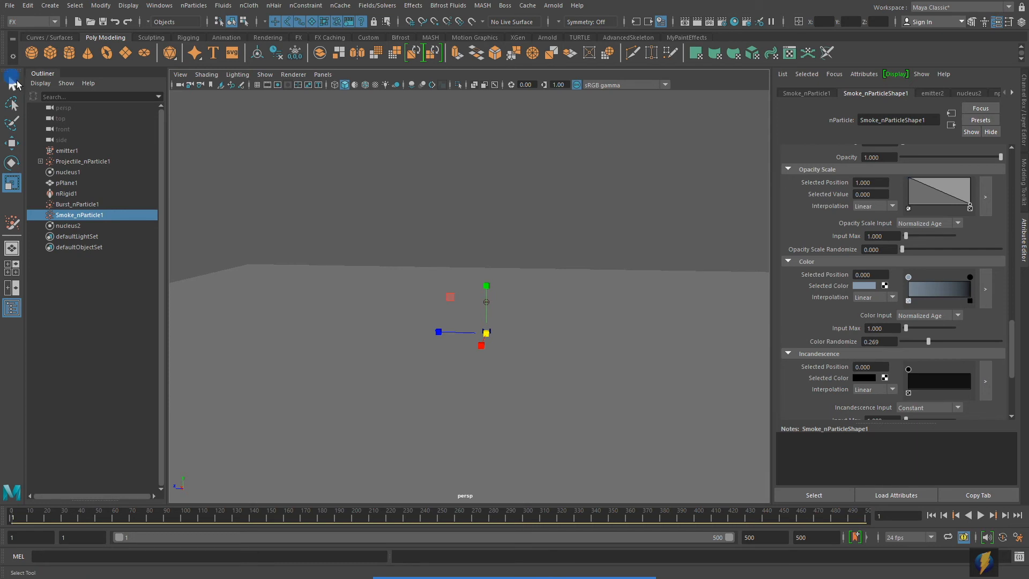
{"action": "left_click", "coordinate": [374, 176]}
{"action": "left_click", "coordinate": [981, 514]}
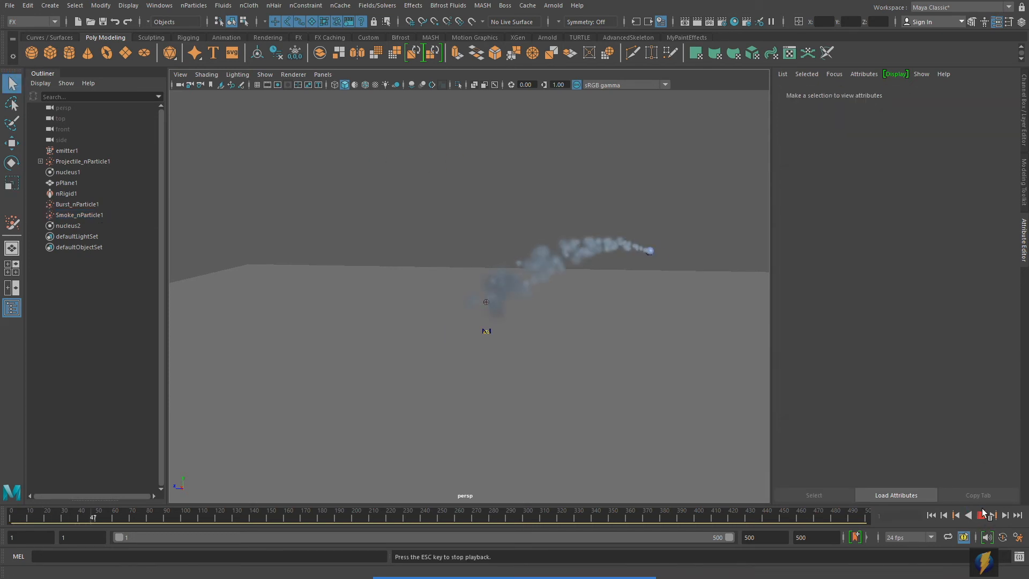
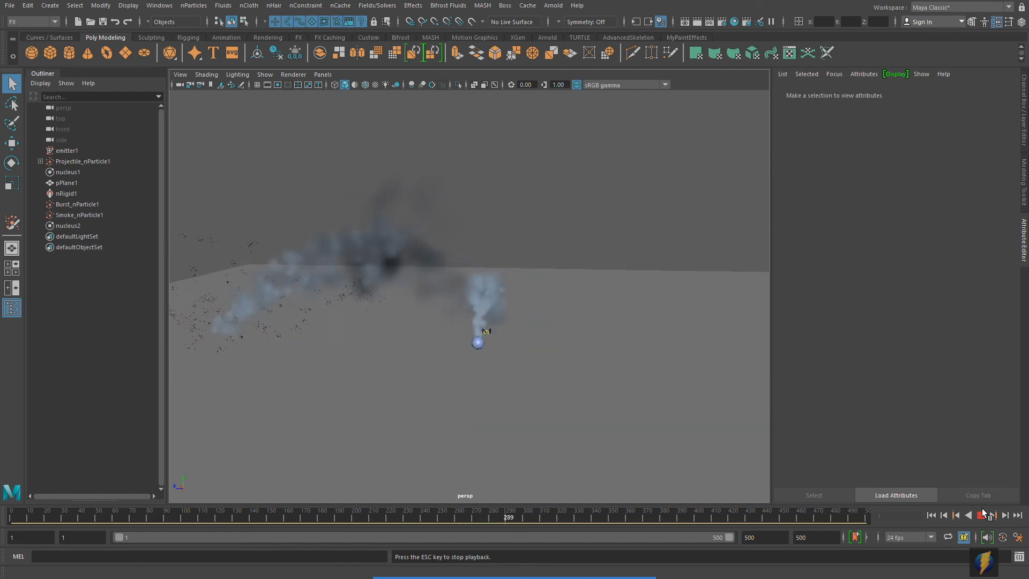
- Replay the burst from frame 1, stop at frame 59, and select Projectile_nParticle1 in the Outliner
{"action": "key", "text": "Escape"}
{"action": "left_click", "coordinate": [930, 515]}
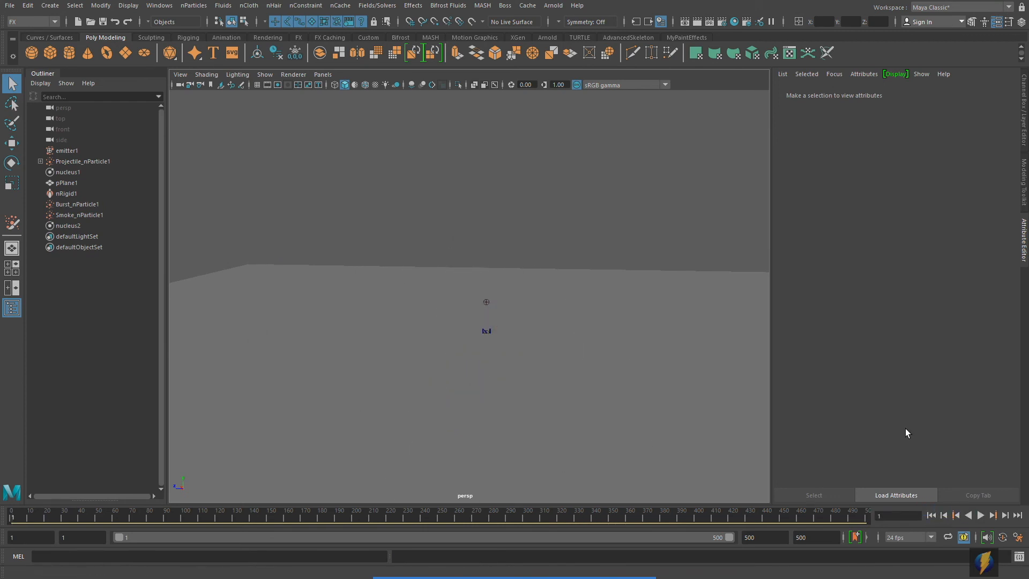
{"action": "left_click", "coordinate": [980, 516]}
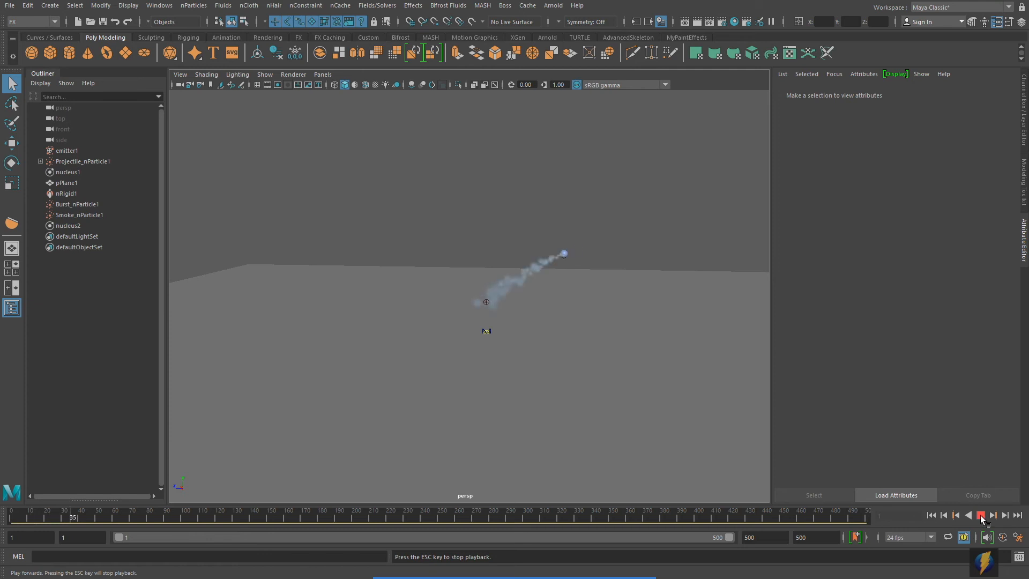
{"action": "left_click", "coordinate": [980, 515]}
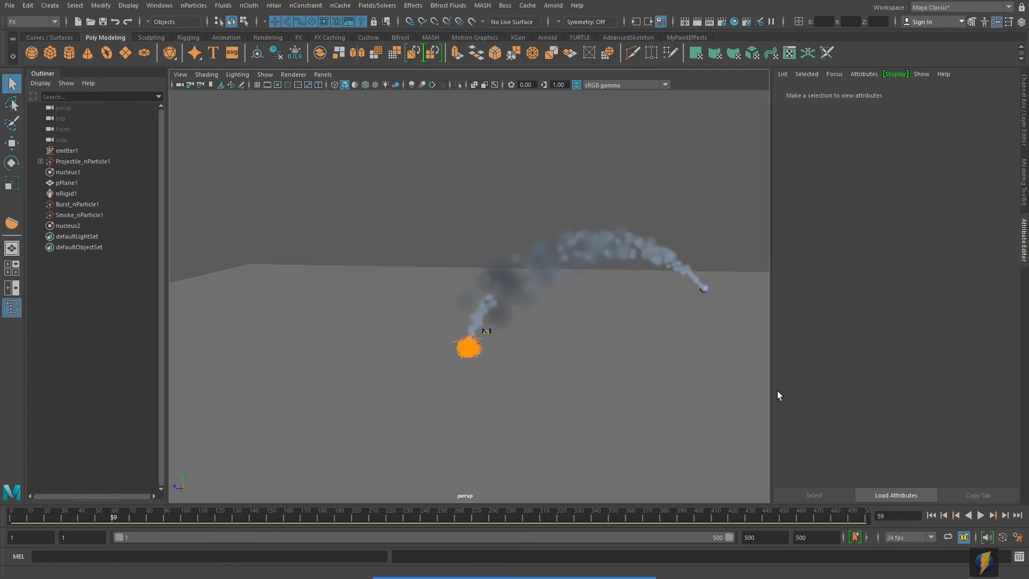
{"action": "left_click", "coordinate": [63, 161]}
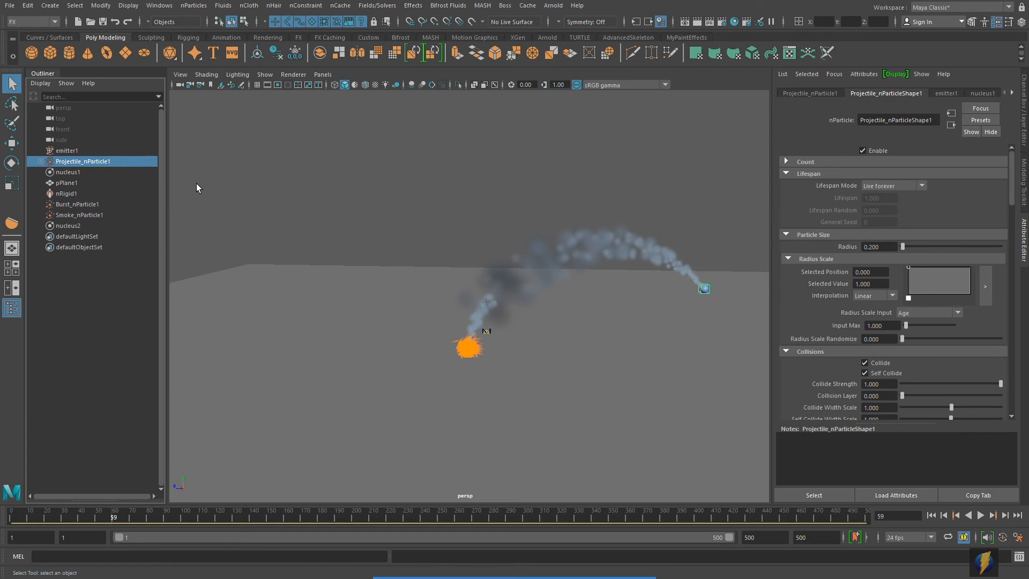
- Create a polygon sphere, move it up on Y above the ground, and frame it
{"action": "left_click", "coordinate": [32, 52]}
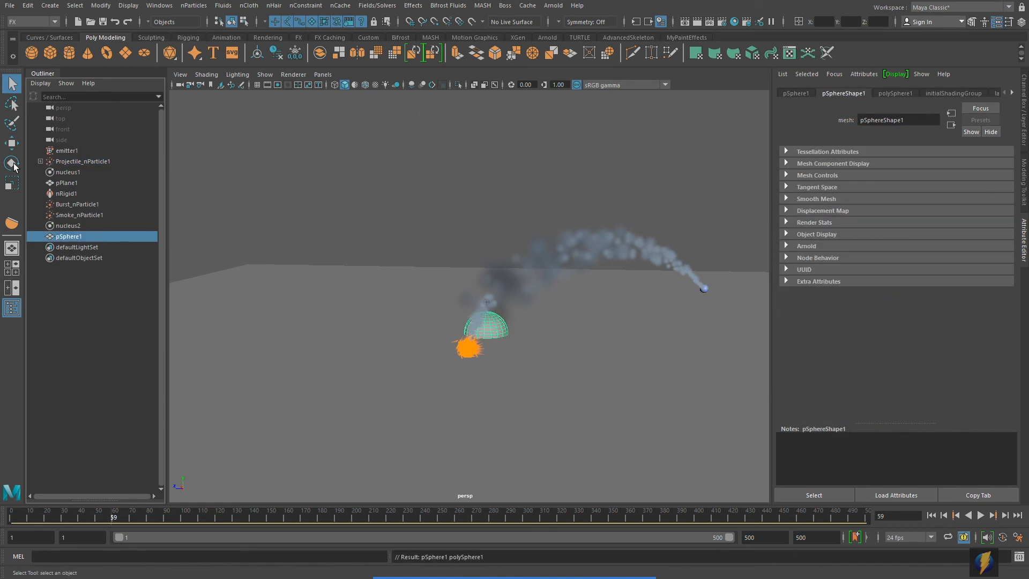
{"action": "left_click", "coordinate": [12, 143]}
{"action": "left_click_drag", "start_coordinate": [486, 283], "coordinate": [473, 149]}
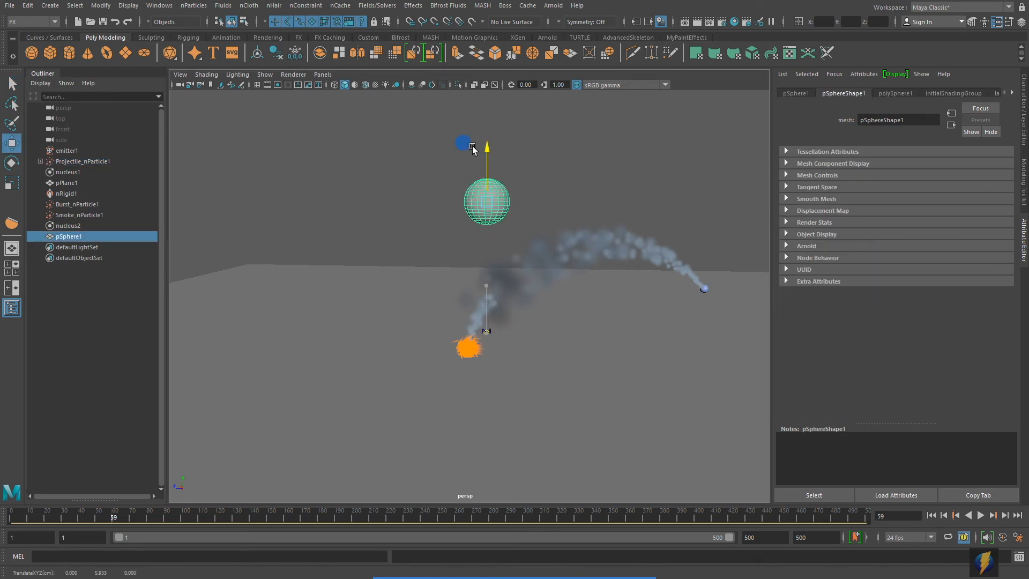
{"action": "key", "text": "f"}
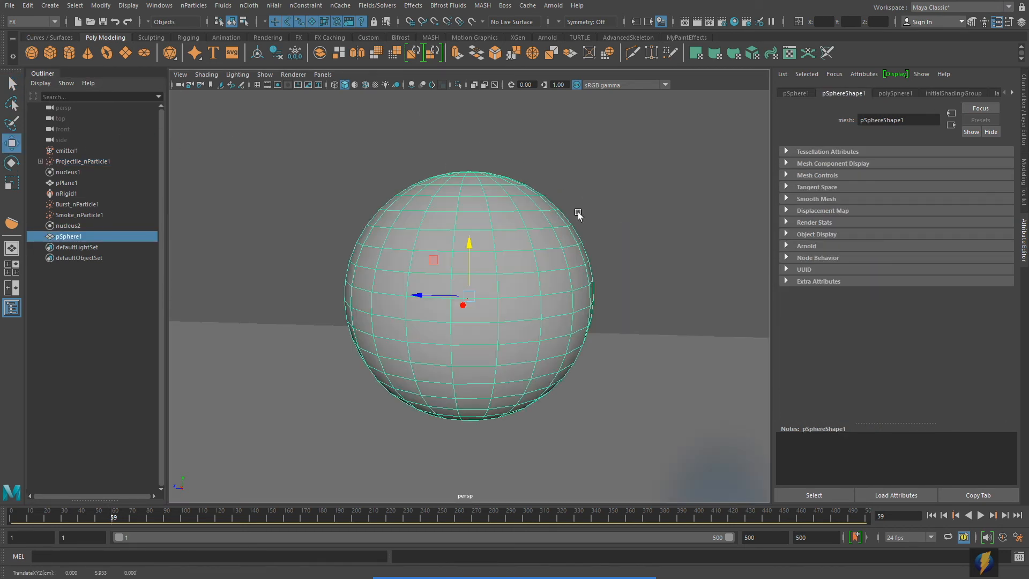
{"action": "left_click_drag", "start_coordinate": [596, 217], "coordinate": [588, 193], "text": "alt"}
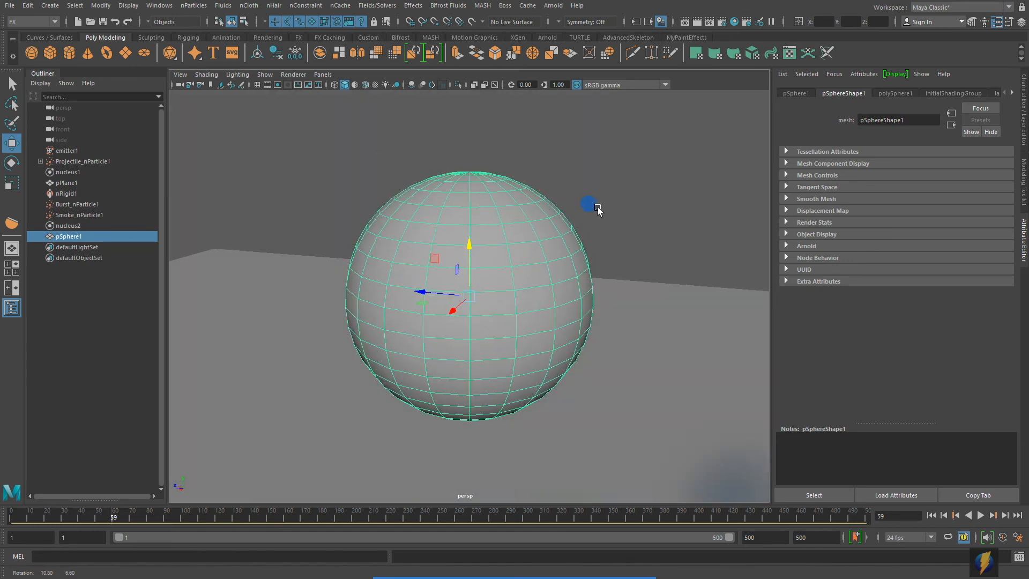
{"action": "right_click_drag", "start_coordinate": [588, 193], "coordinate": [472, 218], "text": "alt"}
{"action": "mouse_move", "coordinate": [471, 218]}
{"action": "left_mouse_down", "text": "alt"}
{"action": "mouse_move", "coordinate": [474, 252]}
{"action": "mouse_move", "coordinate": [484, 225]}
{"action": "left_mouse_up", "text": "alt"}
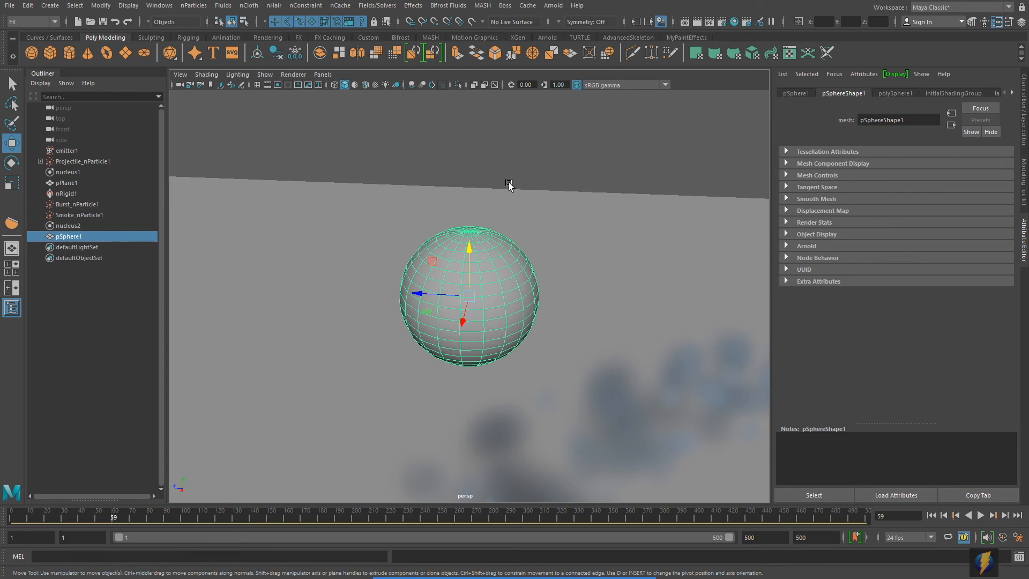
- Switch to the Modeling menu set and bring up Mesh Tools > Sculpting Tools
{"action": "left_click", "coordinate": [57, 21]}
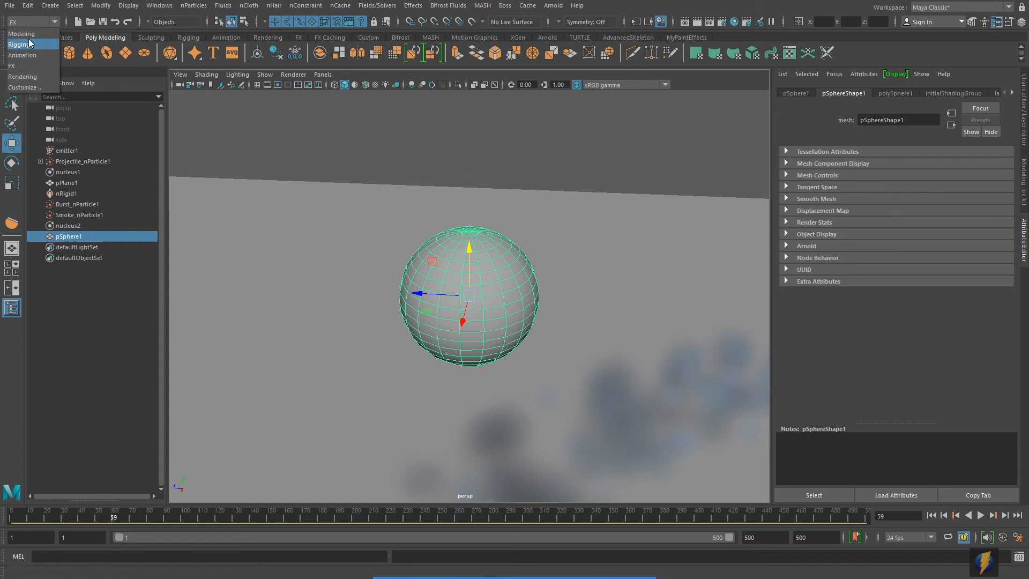
{"action": "left_click", "coordinate": [29, 34]}
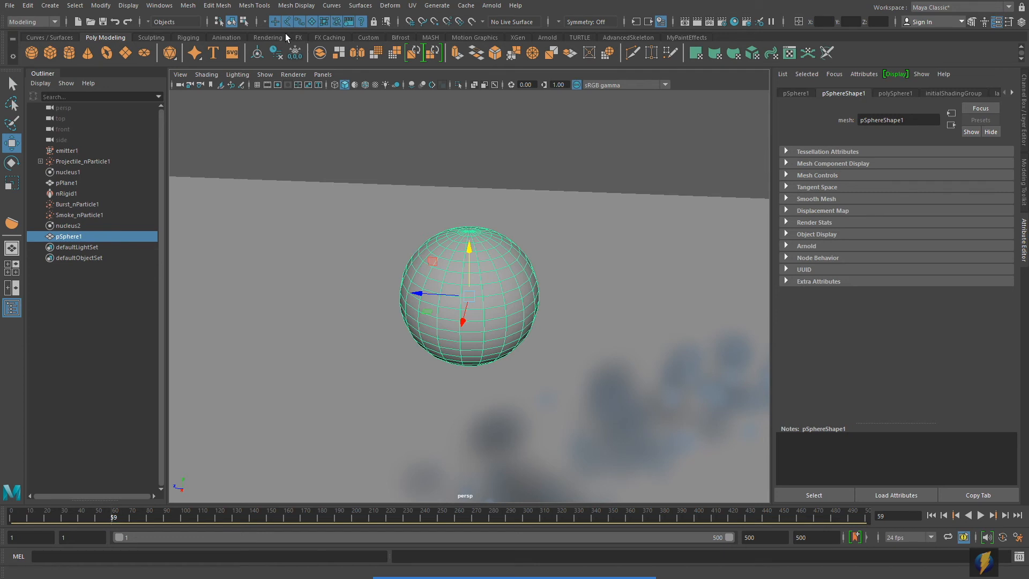
{"action": "left_click", "coordinate": [255, 5]}
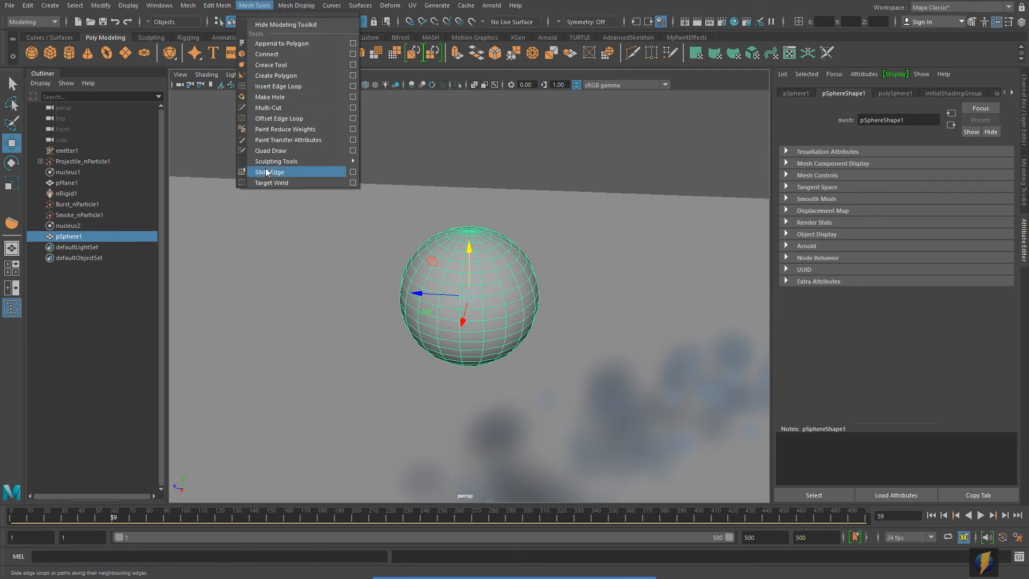
{"action": "mouse_move", "coordinate": [268, 162]}
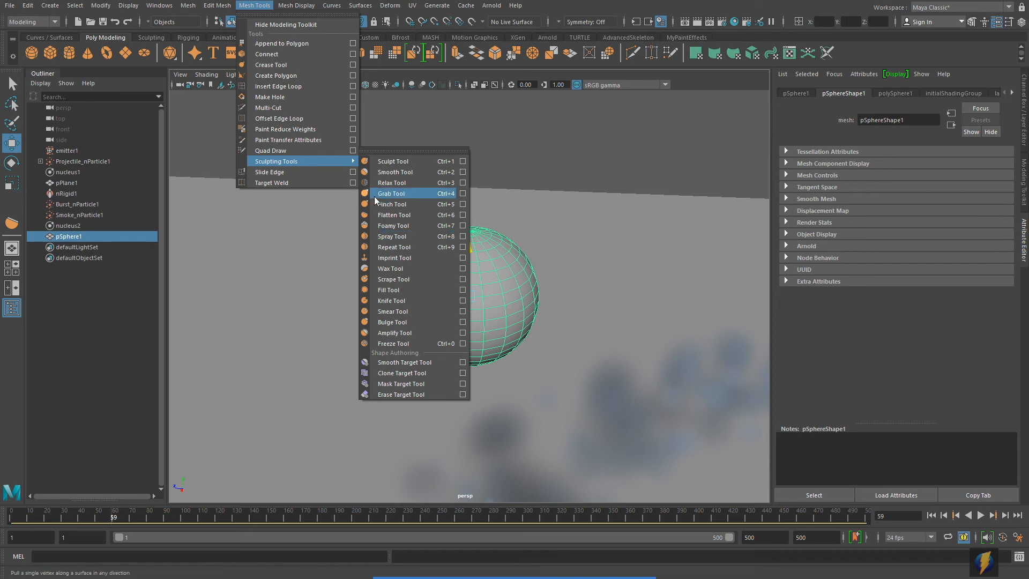
- With the Flatten Tool, paint flattened patches around the sphere from several angles
{"action": "left_click", "coordinate": [463, 215]}
{"action": "mouse_move", "coordinate": [495, 276]}
{"action": "left_mouse_down", "text": "alt"}
{"action": "mouse_move", "coordinate": [487, 271]}
{"action": "mouse_move", "coordinate": [478, 301]}
{"action": "mouse_move", "coordinate": [455, 303]}
{"action": "mouse_move", "coordinate": [466, 239]}
{"action": "left_mouse_up", "text": "alt"}
{"action": "mouse_move", "coordinate": [472, 282]}
{"action": "left_mouse_down", "text": "alt"}
{"action": "mouse_move", "coordinate": [547, 286]}
{"action": "mouse_move", "coordinate": [489, 283]}
{"action": "mouse_move", "coordinate": [467, 249]}
{"action": "mouse_move", "coordinate": [464, 285]}
{"action": "left_mouse_up", "text": "alt"}
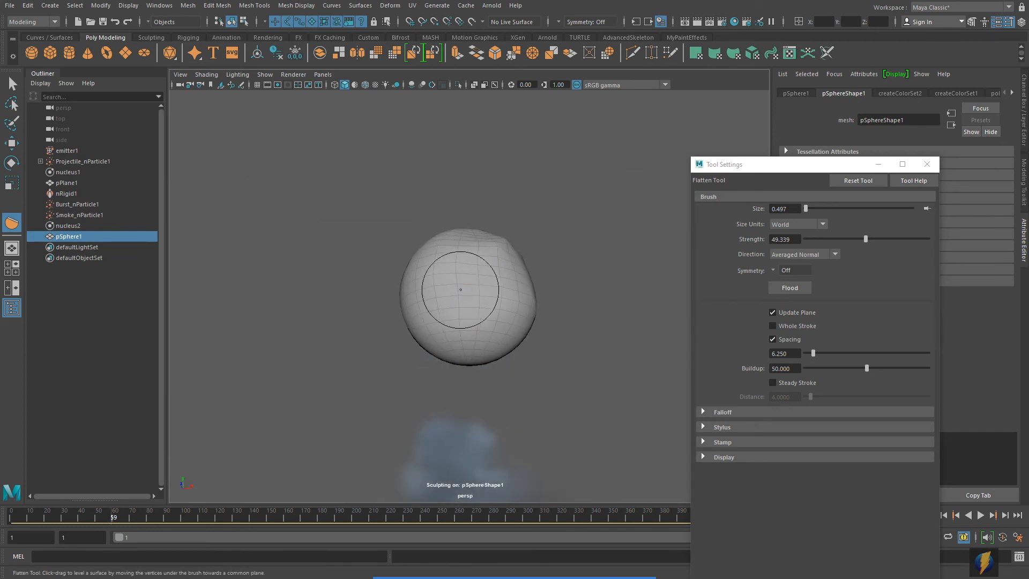
{"action": "mouse_move", "coordinate": [458, 288]}
{"action": "left_mouse_down", "text": "alt"}
{"action": "mouse_move", "coordinate": [481, 278]}
{"action": "mouse_move", "coordinate": [538, 302]}
{"action": "mouse_move", "coordinate": [478, 298]}
{"action": "mouse_move", "coordinate": [459, 312]}
{"action": "mouse_move", "coordinate": [554, 232]}
{"action": "mouse_move", "coordinate": [488, 283]}
{"action": "mouse_move", "coordinate": [542, 285]}
{"action": "mouse_move", "coordinate": [484, 295]}
{"action": "left_mouse_up", "text": "alt"}
{"action": "mouse_move", "coordinate": [483, 254]}
{"action": "left_mouse_down", "text": "alt"}
{"action": "mouse_move", "coordinate": [486, 291]}
{"action": "mouse_move", "coordinate": [474, 230]}
{"action": "left_mouse_up", "text": "alt"}
{"action": "left_click_drag", "start_coordinate": [476, 280], "coordinate": [487, 284], "text": "alt"}
{"action": "right_click_drag", "start_coordinate": [487, 285], "coordinate": [482, 300], "text": "alt"}
{"action": "left_click_drag", "start_coordinate": [497, 275], "coordinate": [370, 297], "text": "alt"}
{"action": "left_click_drag", "start_coordinate": [478, 316], "coordinate": [501, 333]}
{"action": "mouse_move", "coordinate": [501, 334]}
{"action": "left_mouse_down", "text": "alt"}
{"action": "mouse_move", "coordinate": [436, 328]}
{"action": "mouse_move", "coordinate": [492, 287]}
{"action": "mouse_move", "coordinate": [436, 310]}
{"action": "mouse_move", "coordinate": [464, 308]}
{"action": "mouse_move", "coordinate": [487, 300]}
{"action": "mouse_move", "coordinate": [406, 298]}
{"action": "left_mouse_up", "text": "alt"}
{"action": "mouse_move", "coordinate": [482, 316]}
{"action": "left_mouse_down"}
{"action": "mouse_move", "coordinate": [452, 320]}
{"action": "mouse_move", "coordinate": [485, 309]}
{"action": "left_mouse_up"}
{"action": "mouse_move", "coordinate": [486, 309]}
{"action": "left_mouse_down", "text": "alt"}
{"action": "mouse_move", "coordinate": [425, 300]}
{"action": "mouse_move", "coordinate": [453, 315]}
{"action": "mouse_move", "coordinate": [485, 313]}
{"action": "mouse_move", "coordinate": [484, 270]}
{"action": "mouse_move", "coordinate": [493, 308]}
{"action": "mouse_move", "coordinate": [466, 333]}
{"action": "mouse_move", "coordinate": [474, 329]}
{"action": "mouse_move", "coordinate": [450, 329]}
{"action": "mouse_move", "coordinate": [509, 300]}
{"action": "mouse_move", "coordinate": [504, 356]}
{"action": "left_mouse_up", "text": "alt"}
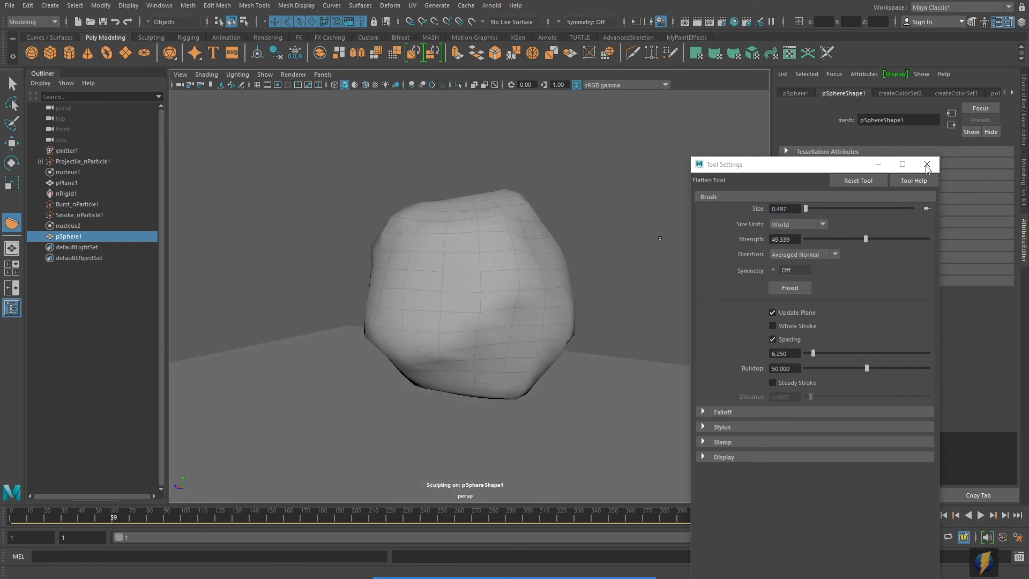
- Close the Flatten tool settings, deselect the rock, and inspect it from other sides
{"action": "left_click", "coordinate": [928, 164]}
{"action": "left_click", "coordinate": [11, 83]}
{"action": "left_click", "coordinate": [586, 223]}
{"action": "scroll", "coordinate": [597, 237], "scroll_direction": "down", "scroll_amount": 4}
{"action": "mouse_move", "coordinate": [599, 241]}
{"action": "left_mouse_down", "text": "alt"}
{"action": "mouse_move", "coordinate": [456, 245]}
{"action": "mouse_move", "coordinate": [607, 247]}
{"action": "left_mouse_up", "text": "alt"}
{"action": "scroll", "coordinate": [476, 278], "scroll_direction": "up", "scroll_amount": 4}
{"action": "mouse_move", "coordinate": [470, 277]}
{"action": "left_mouse_down", "text": "alt"}
{"action": "mouse_move", "coordinate": [528, 278]}
{"action": "mouse_move", "coordinate": [461, 274]}
{"action": "left_mouse_up", "text": "alt"}
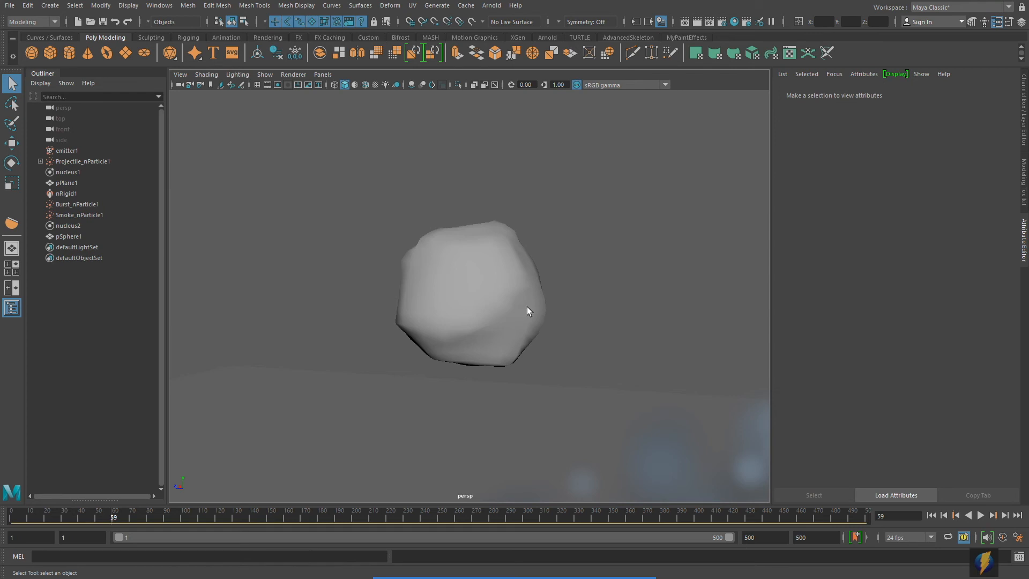
- Select the sculpted rock and create a new Lambert material in Hypershade
{"action": "left_click_drag", "start_coordinate": [539, 334], "coordinate": [569, 261]}
{"action": "middle_click_drag", "start_coordinate": [679, 173], "coordinate": [598, 166], "text": "alt"}
{"action": "left_click", "coordinate": [736, 22]}
{"action": "left_click_drag", "start_coordinate": [615, 378], "coordinate": [716, 154]}
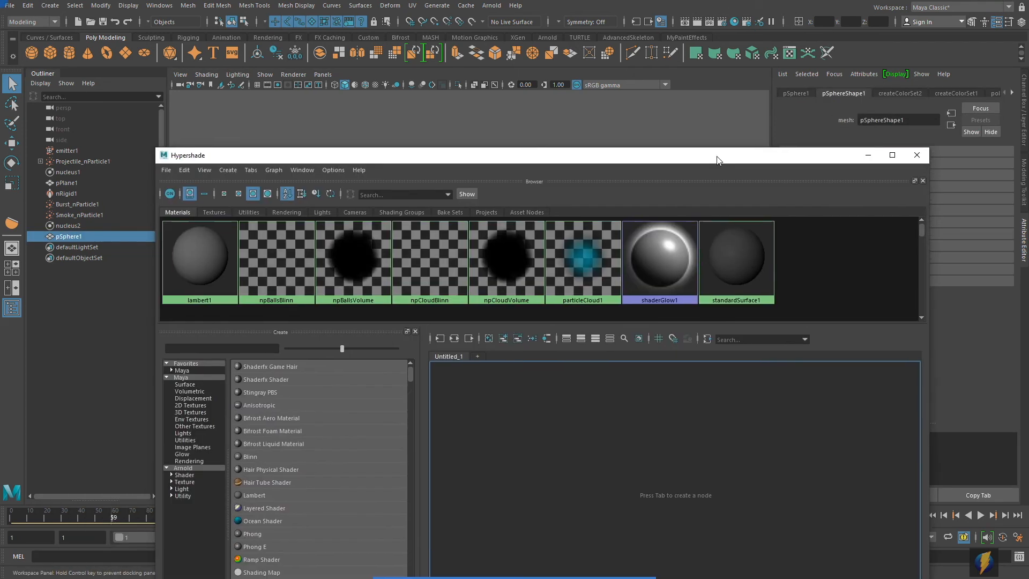
{"action": "left_click", "coordinate": [245, 496]}
{"action": "left_click_drag", "start_coordinate": [423, 162], "coordinate": [456, 295]}
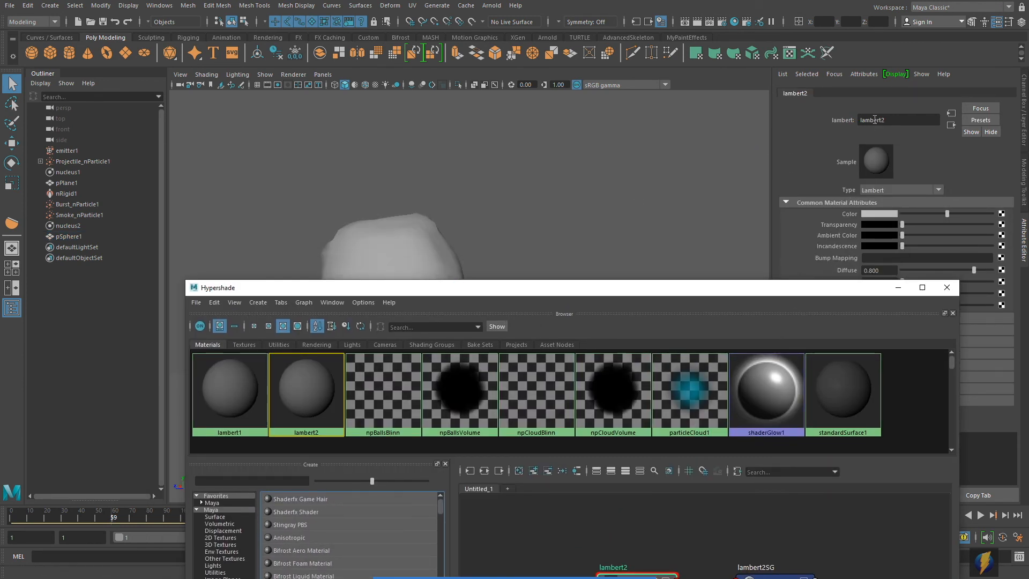
{"action": "left_click_drag", "start_coordinate": [738, 289], "coordinate": [684, 335]}
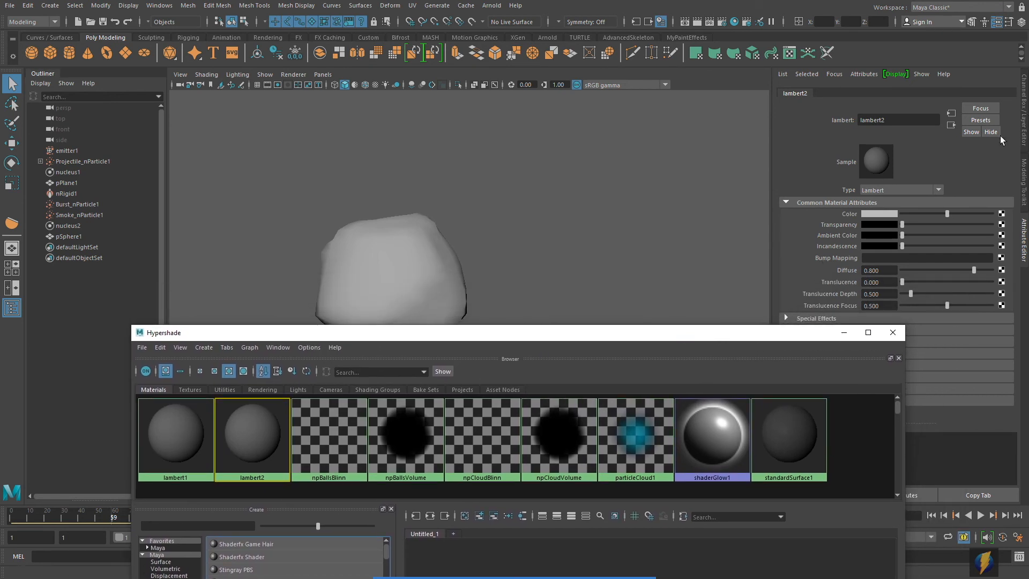
- Rename the Lambert material to BoulderMat and assign it to the rock
{"action": "left_click", "coordinate": [1024, 120]}
{"action": "left_click", "coordinate": [919, 96]}
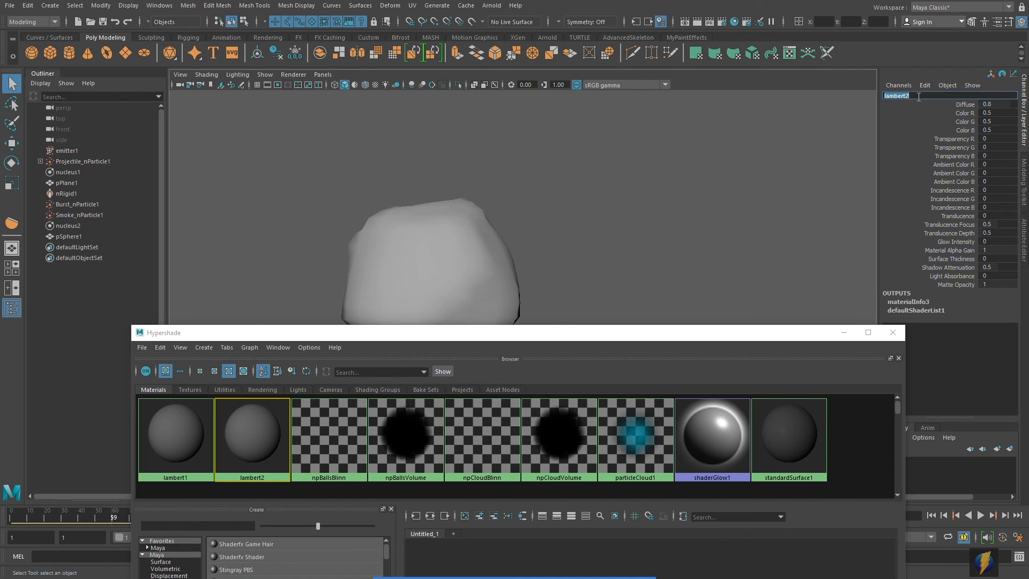
{"action": "type", "text": "BoulderMa"}
{"action": "key", "text": "Return"}
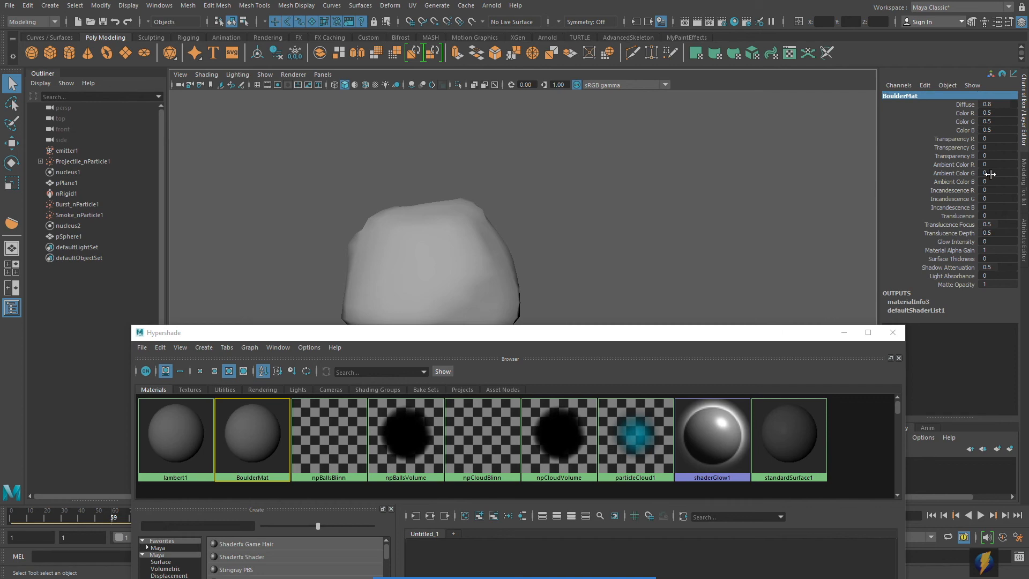
{"action": "left_click", "coordinate": [1024, 239]}
{"action": "left_click_drag", "start_coordinate": [730, 342], "coordinate": [686, 385]}
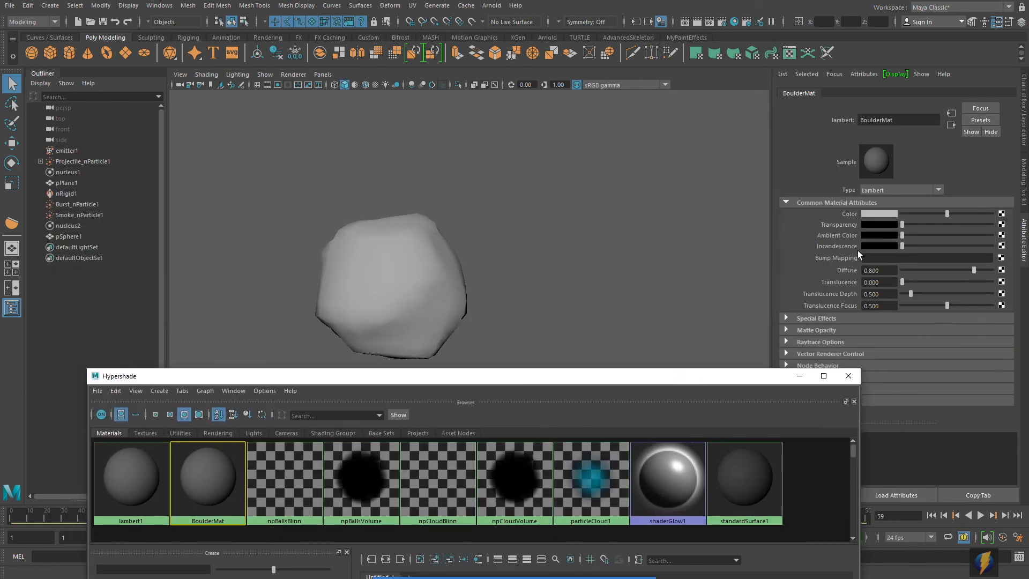
{"action": "middle_click_drag", "start_coordinate": [220, 478], "coordinate": [362, 313]}
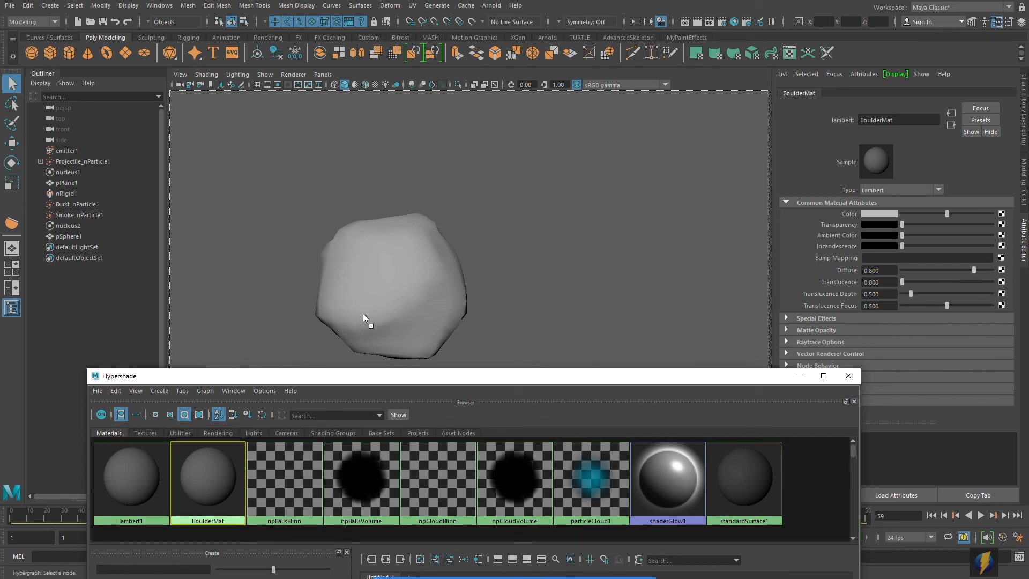
- Set BoulderMat's Color to a very dark blue-gray in the HSV picker
{"action": "left_click_drag", "start_coordinate": [945, 214], "coordinate": [904, 214]}
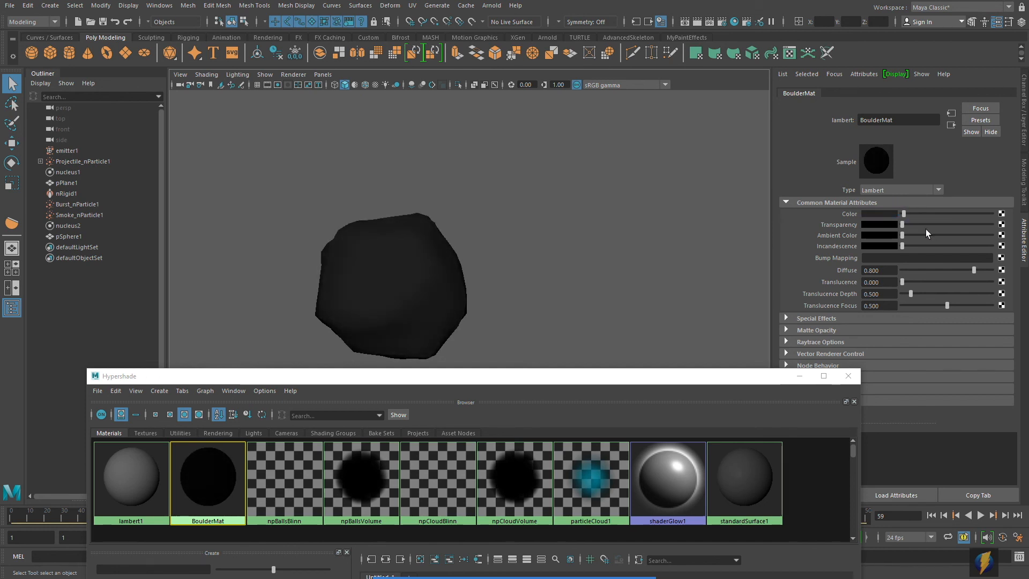
{"action": "left_click", "coordinate": [879, 215]}
{"action": "mouse_move", "coordinate": [990, 240]}
{"action": "left_mouse_down"}
{"action": "mouse_move", "coordinate": [968, 256]}
{"action": "mouse_move", "coordinate": [990, 230]}
{"action": "left_mouse_up"}
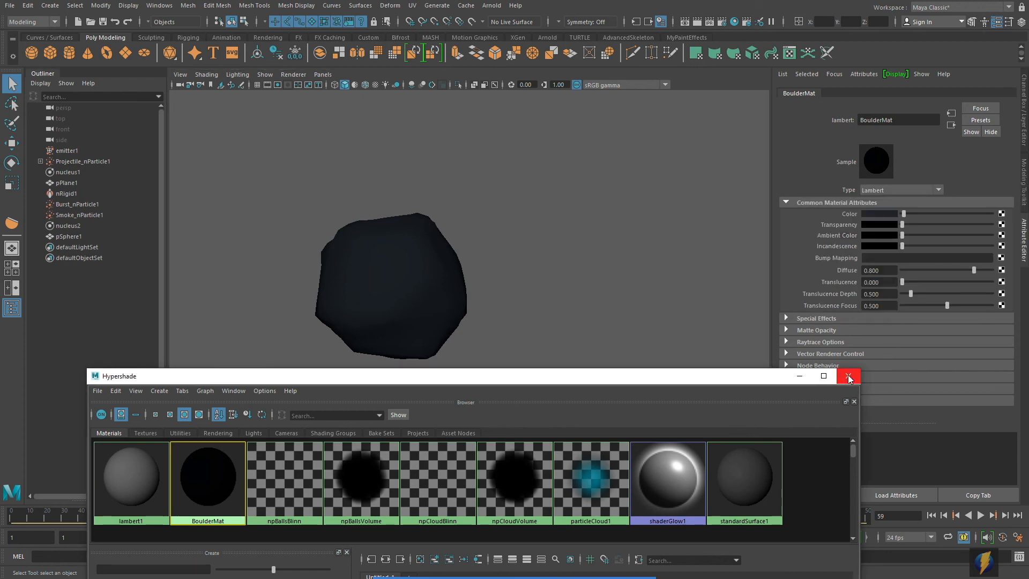
{"action": "middle_click_drag", "start_coordinate": [212, 481], "coordinate": [831, 248]}
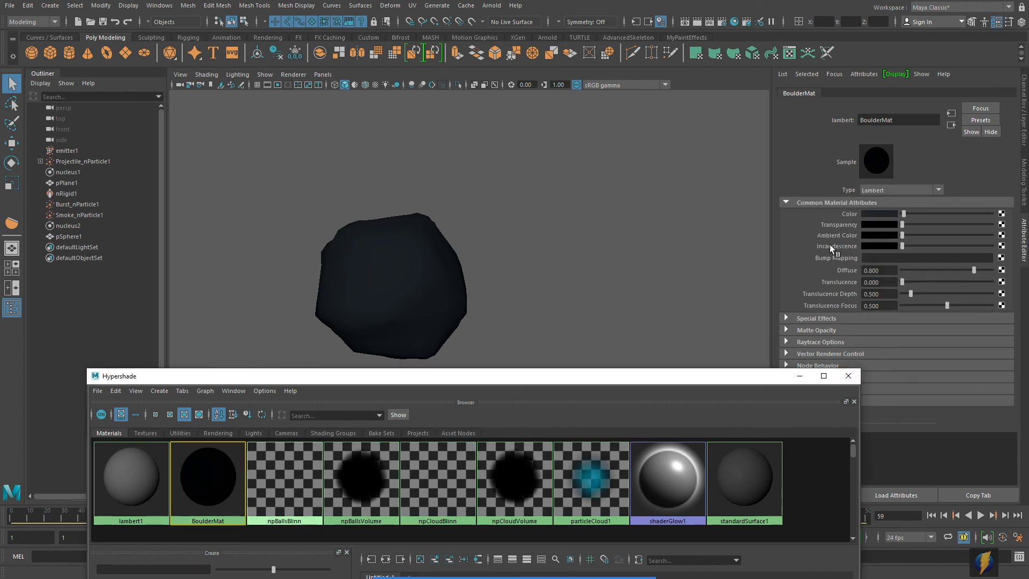
- Map a Ramp to BoulderMat's Incandescence with a black stop near 0.38 and red end stop
{"action": "left_click", "coordinate": [1002, 246]}
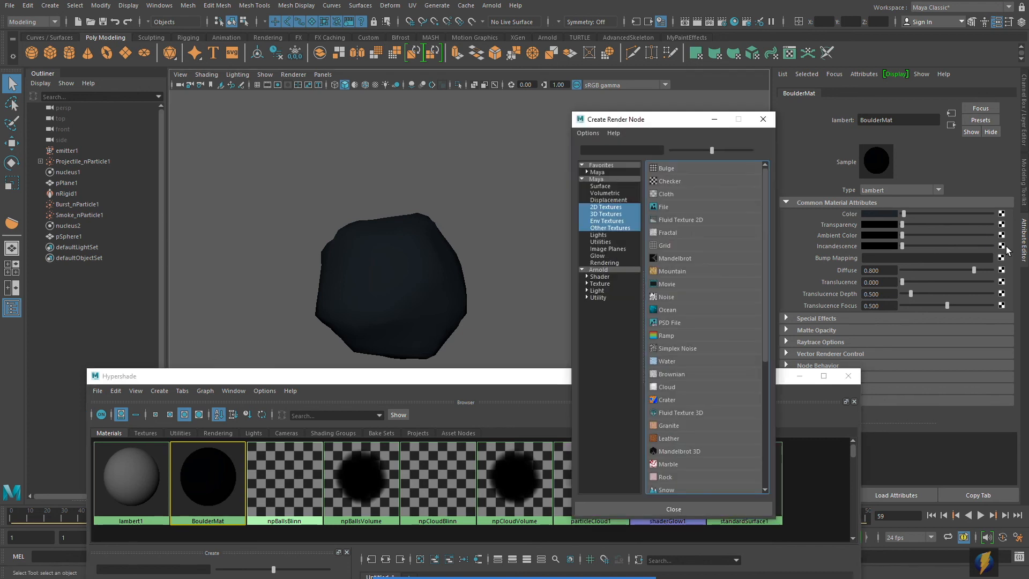
{"action": "left_click", "coordinate": [666, 336]}
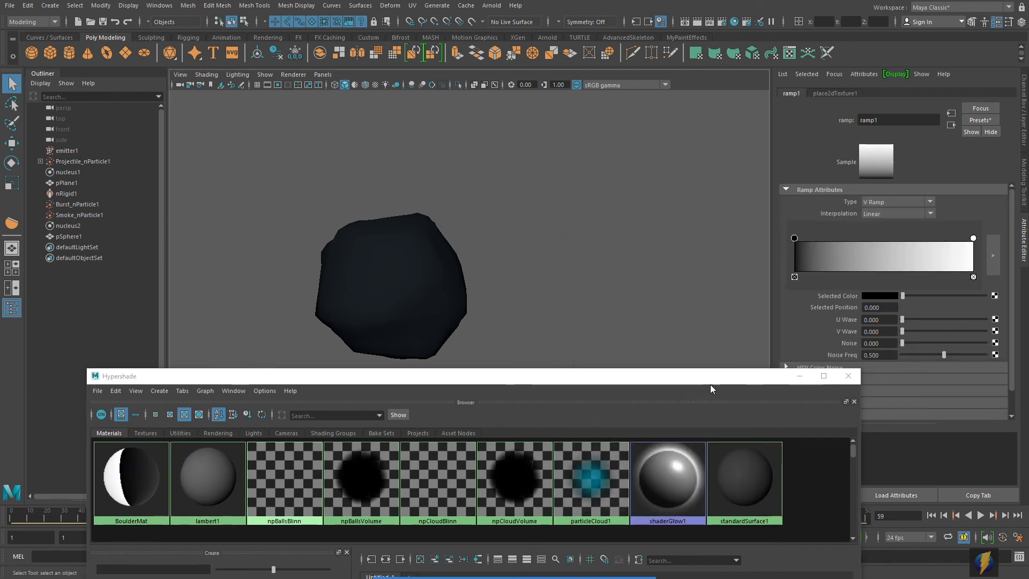
{"action": "left_click_drag", "start_coordinate": [698, 379], "coordinate": [720, 405]}
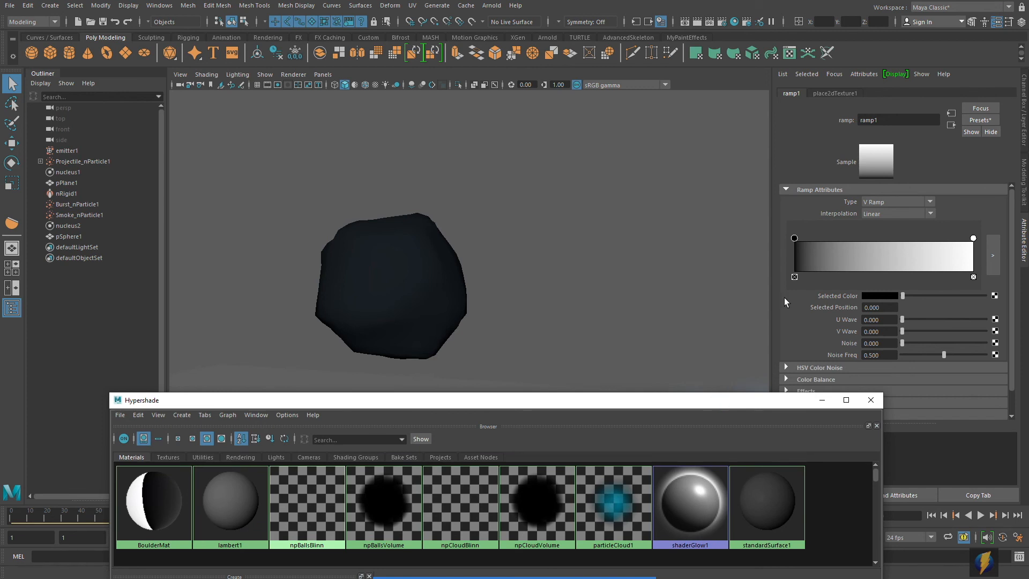
{"action": "left_click_drag", "start_coordinate": [795, 239], "coordinate": [863, 238]}
{"action": "left_click", "coordinate": [974, 239]}
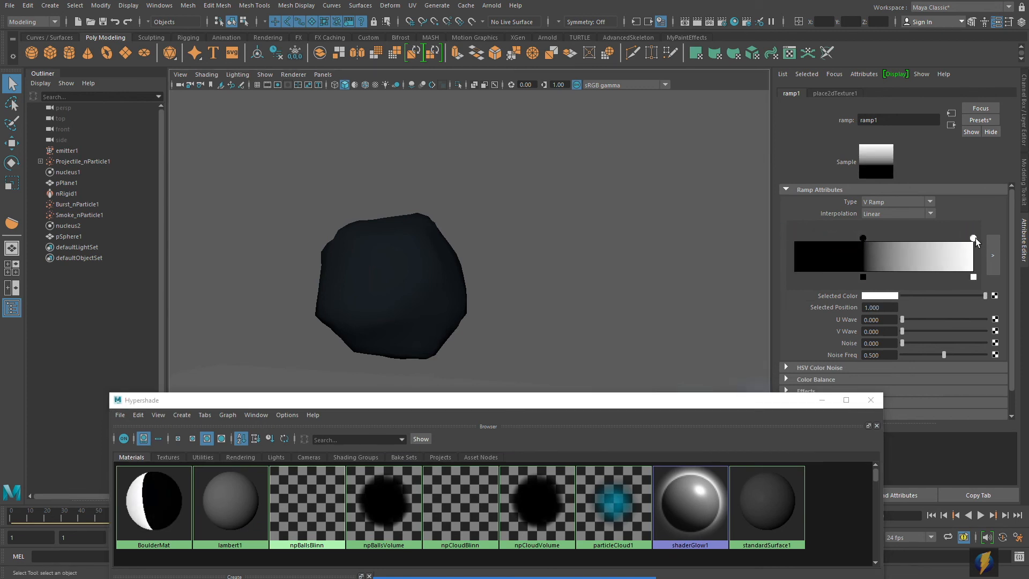
{"action": "left_click", "coordinate": [879, 296]}
{"action": "left_click", "coordinate": [855, 294]}
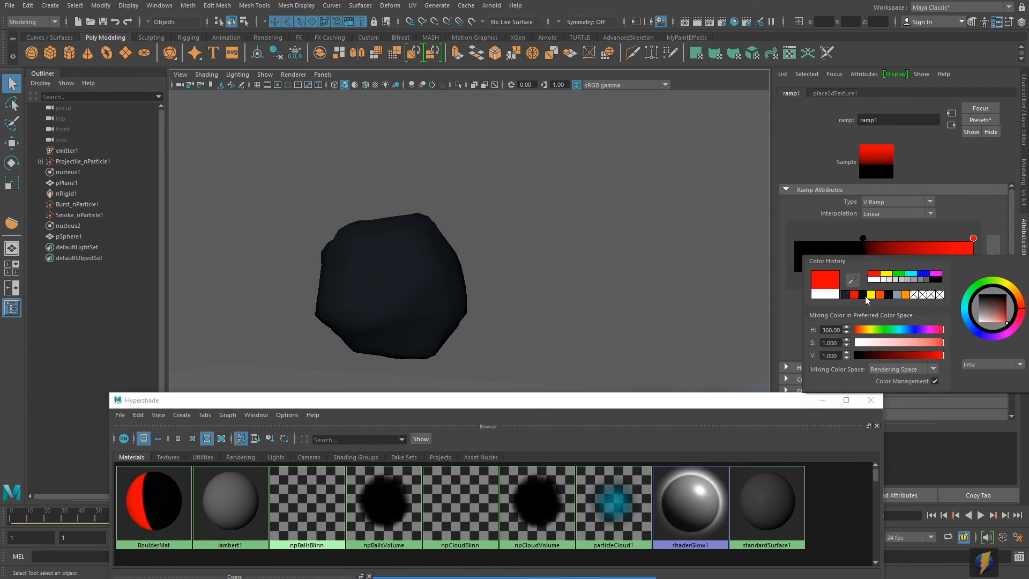
- Add ramp noise, set Noise Freq to 1.000, and show textures in the view with 6
{"action": "left_click_drag", "start_coordinate": [563, 292], "coordinate": [484, 296], "text": "alt"}
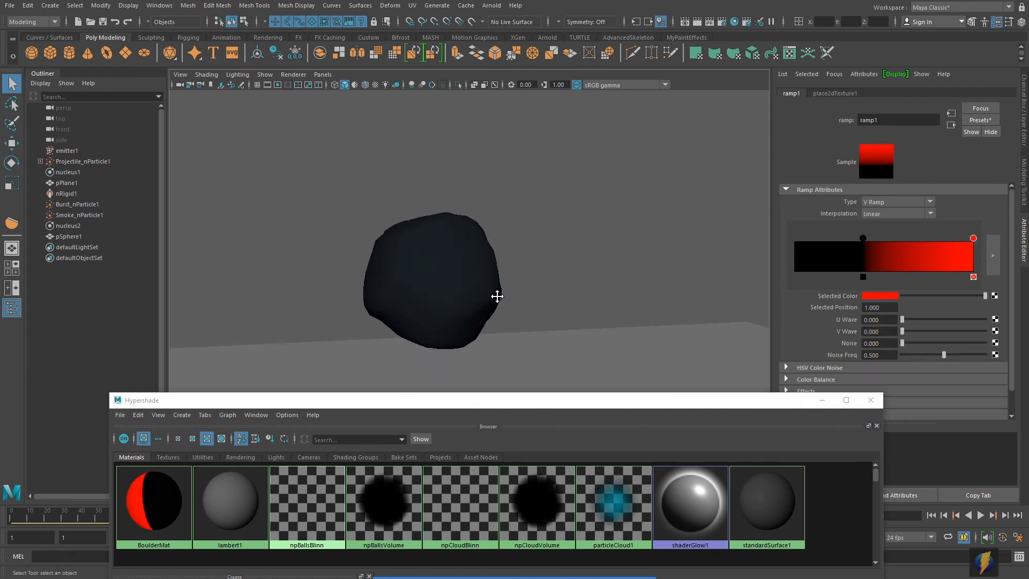
{"action": "middle_click_drag", "start_coordinate": [498, 297], "coordinate": [544, 266], "text": "alt"}
{"action": "mouse_move", "coordinate": [544, 266]}
{"action": "right_mouse_down", "text": "alt"}
{"action": "mouse_move", "coordinate": [522, 260]}
{"action": "mouse_move", "coordinate": [562, 261]}
{"action": "right_mouse_up", "text": "alt"}
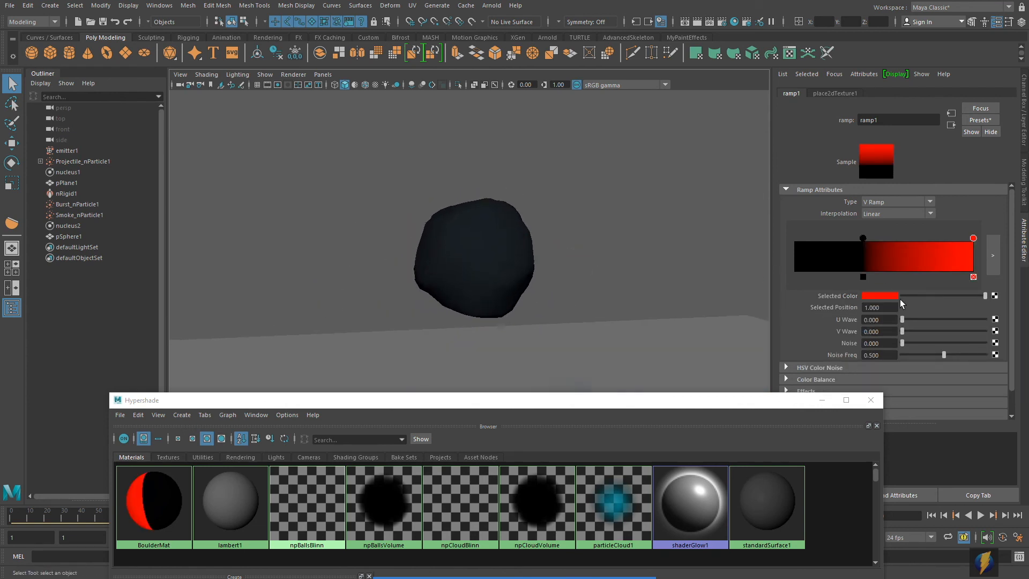
{"action": "left_click", "coordinate": [909, 342]}
{"action": "left_click_drag", "start_coordinate": [945, 355], "coordinate": [986, 354]}
{"action": "left_click_drag", "start_coordinate": [520, 279], "coordinate": [434, 329], "text": "alt"}
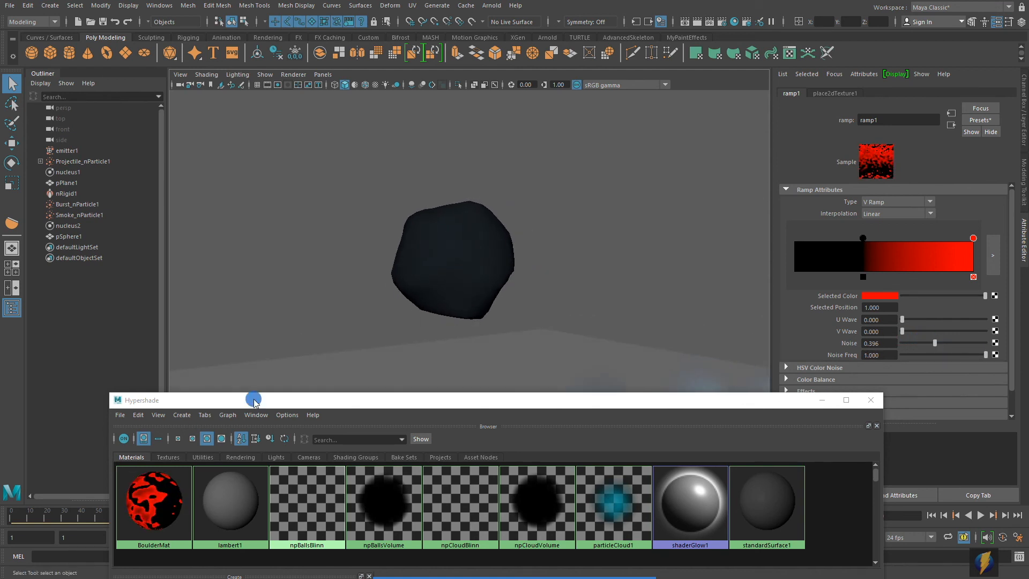
{"action": "mouse_move", "coordinate": [152, 490]}
{"action": "middle_mouse_down"}
{"action": "mouse_move", "coordinate": [429, 282]}
{"action": "mouse_move", "coordinate": [461, 275]}
{"action": "mouse_move", "coordinate": [420, 308]}
{"action": "mouse_move", "coordinate": [434, 300]}
{"action": "middle_mouse_up"}
{"action": "key", "text": "6"}
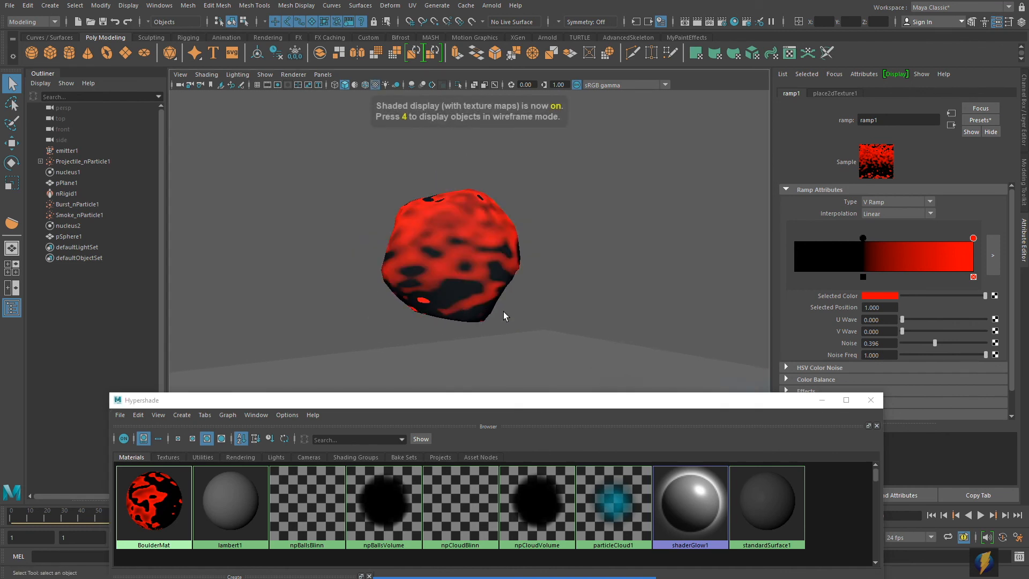
- Raise the ramp's V Wave and fine-tune Noise to 0.987, checking the boulder up close
{"action": "left_click_drag", "start_coordinate": [556, 286], "coordinate": [539, 284], "text": "alt"}
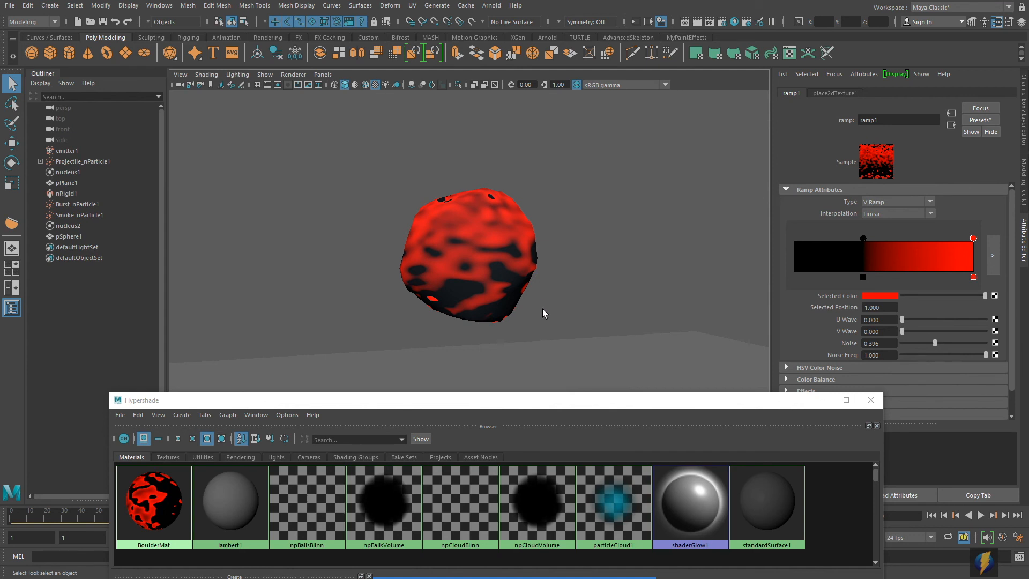
{"action": "left_click_drag", "start_coordinate": [531, 293], "coordinate": [455, 257], "text": "alt"}
{"action": "right_click_drag", "start_coordinate": [455, 258], "coordinate": [535, 248], "text": "alt"}
{"action": "left_click_drag", "start_coordinate": [535, 249], "coordinate": [547, 279], "text": "alt"}
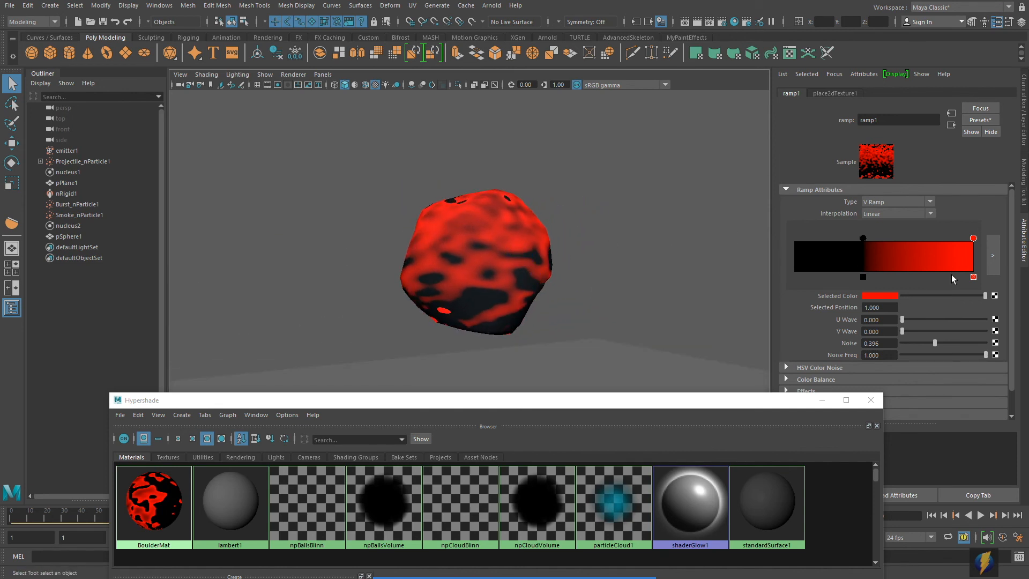
{"action": "mouse_move", "coordinate": [903, 332]}
{"action": "left_mouse_down"}
{"action": "mouse_move", "coordinate": [1019, 341]}
{"action": "mouse_move", "coordinate": [903, 353]}
{"action": "mouse_move", "coordinate": [990, 356]}
{"action": "mouse_move", "coordinate": [932, 359]}
{"action": "mouse_move", "coordinate": [963, 356]}
{"action": "mouse_move", "coordinate": [882, 331]}
{"action": "mouse_move", "coordinate": [1004, 333]}
{"action": "mouse_move", "coordinate": [907, 329]}
{"action": "left_mouse_up"}
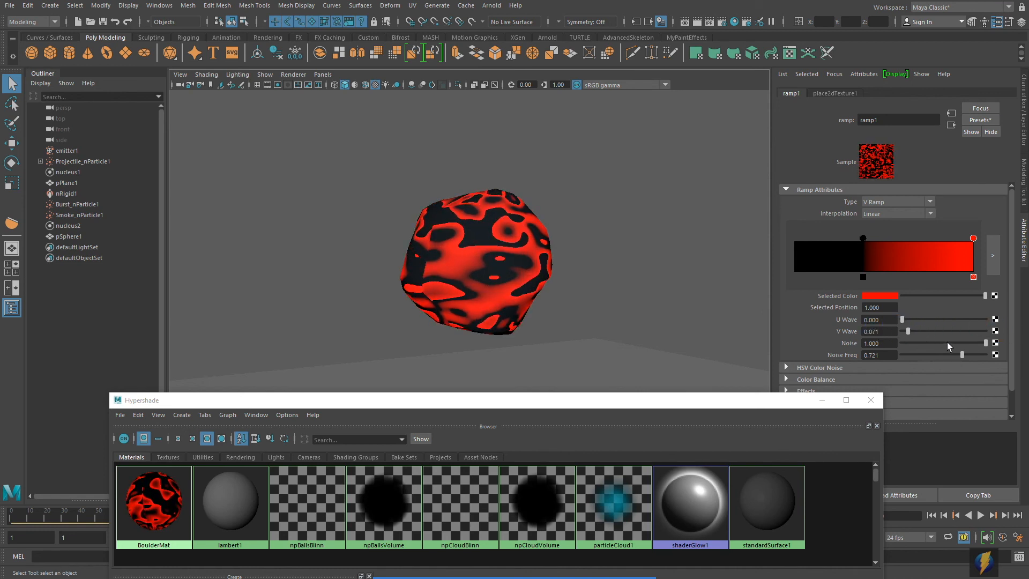
{"action": "mouse_move", "coordinate": [985, 342]}
{"action": "left_mouse_down"}
{"action": "mouse_move", "coordinate": [911, 341]}
{"action": "mouse_move", "coordinate": [982, 341]}
{"action": "left_mouse_up"}
{"action": "scroll", "coordinate": [506, 283], "scroll_direction": "down", "scroll_amount": 6}
{"action": "left_click_drag", "start_coordinate": [556, 284], "coordinate": [500, 281], "text": "alt"}
{"action": "right_click_drag", "start_coordinate": [422, 294], "coordinate": [652, 292], "text": "alt"}
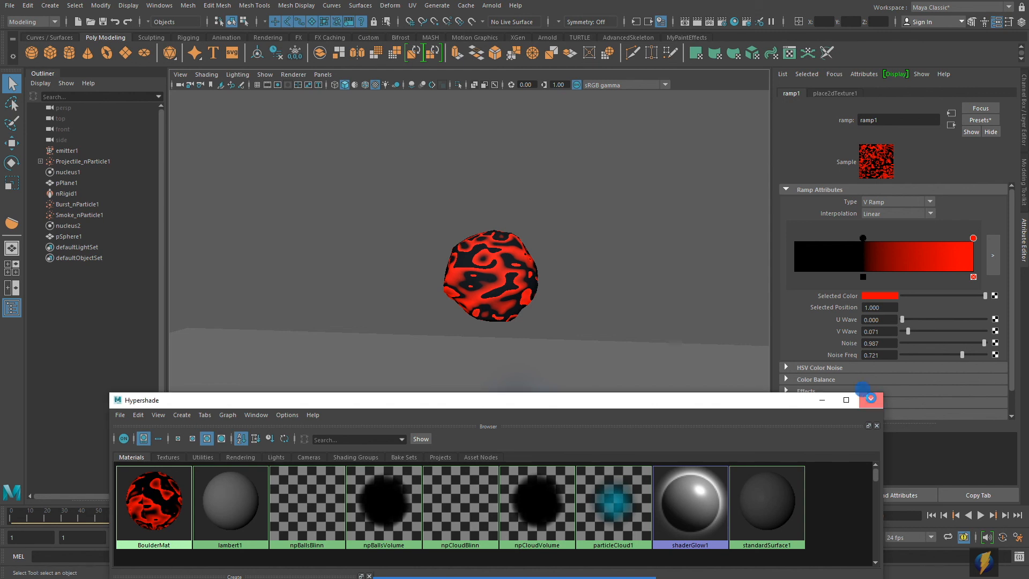
- Close Hypershade and rename pSphere1 to BoulderMesh in the Channel Box
{"action": "left_click", "coordinate": [871, 401]}
{"action": "left_click", "coordinate": [490, 275]}
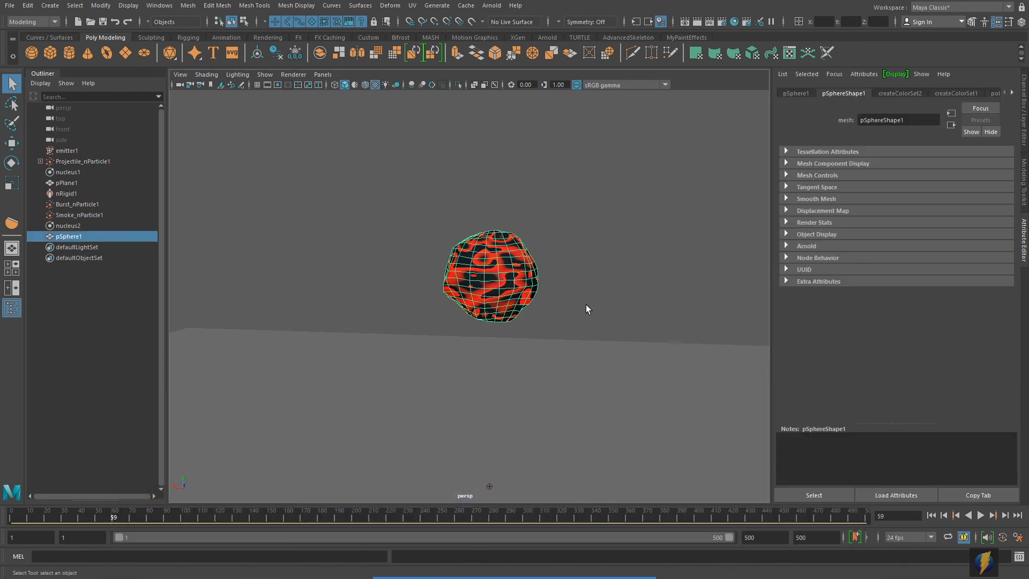
{"action": "left_click", "coordinate": [1022, 106]}
{"action": "double_click", "coordinate": [903, 95]}
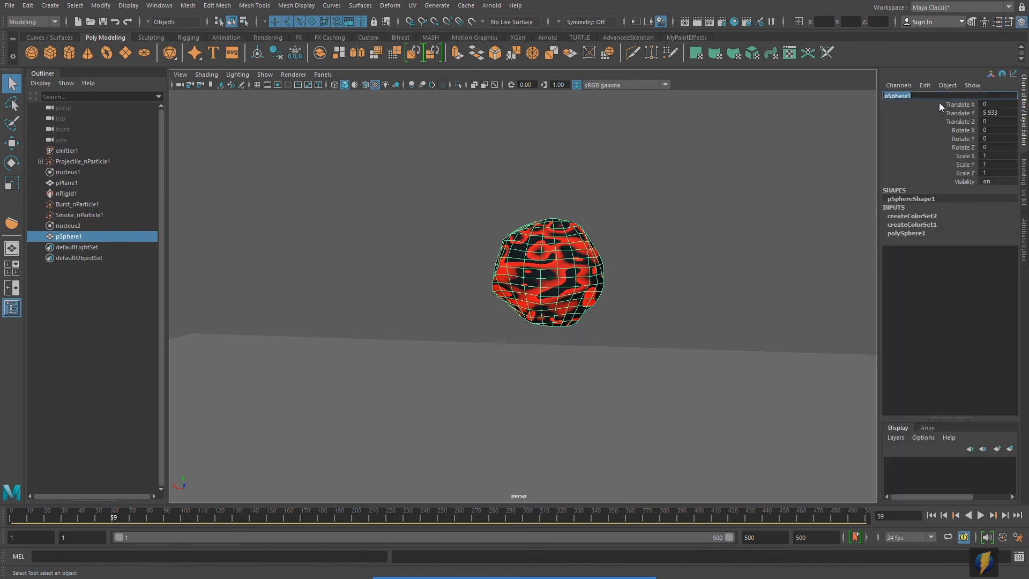
{"action": "type", "text": "BoulderMesh"}
{"action": "key", "text": "Return"}
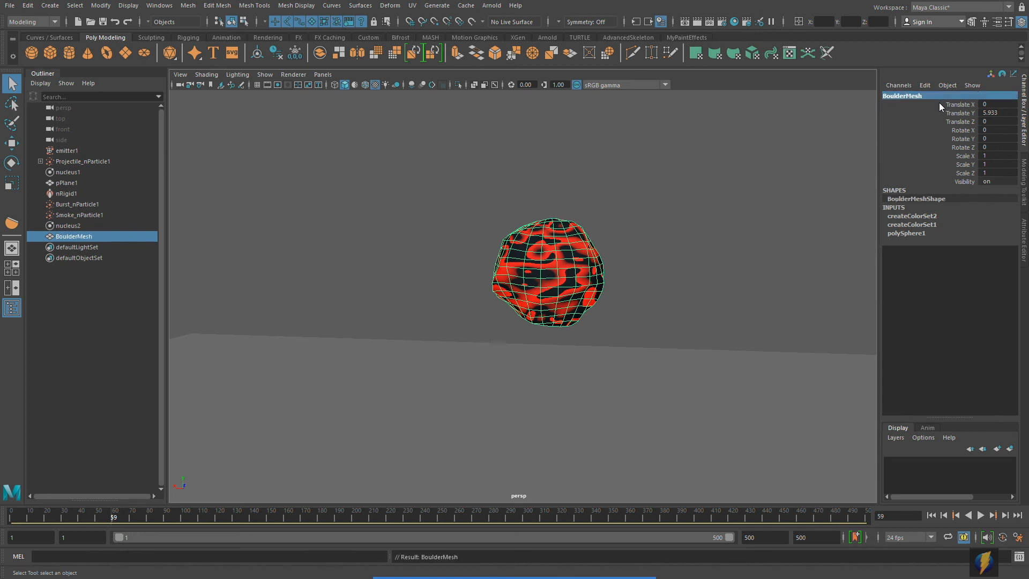
- Delete BoulderMesh's history with Edit > Delete by Type > History, then select Projectile_nParticle1
{"action": "left_click", "coordinate": [28, 6]}
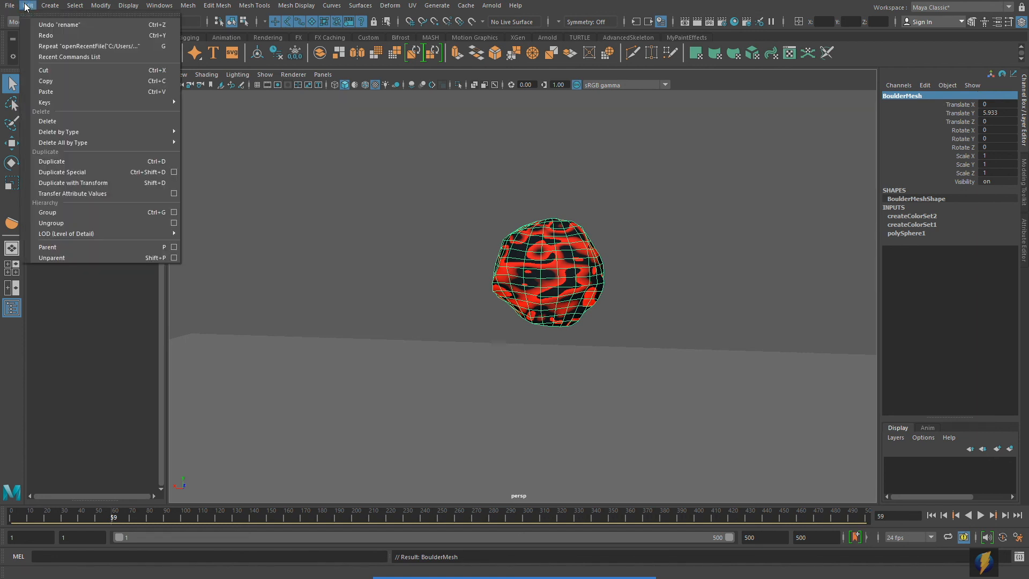
{"action": "mouse_move", "coordinate": [62, 131]}
{"action": "left_click", "coordinate": [193, 131]}
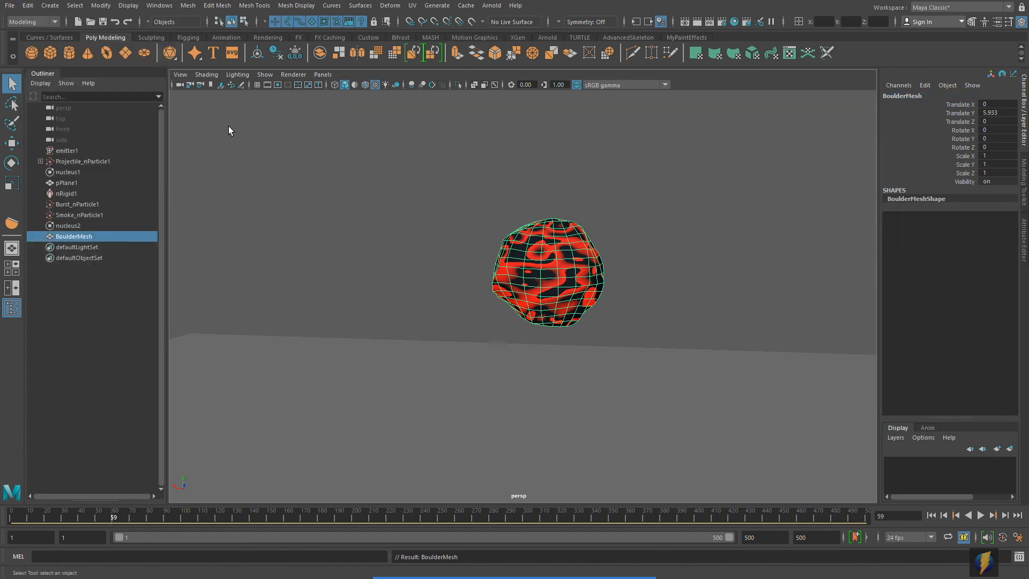
{"action": "scroll", "coordinate": [662, 390], "scroll_direction": "down", "scroll_amount": 3}
{"action": "middle_click_drag", "start_coordinate": [662, 391], "coordinate": [661, 321], "text": "alt"}
{"action": "left_click_drag", "start_coordinate": [678, 332], "coordinate": [643, 323], "text": "alt"}
{"action": "left_click", "coordinate": [720, 208]}
{"action": "left_click_drag", "start_coordinate": [721, 209], "coordinate": [691, 294], "text": "alt"}
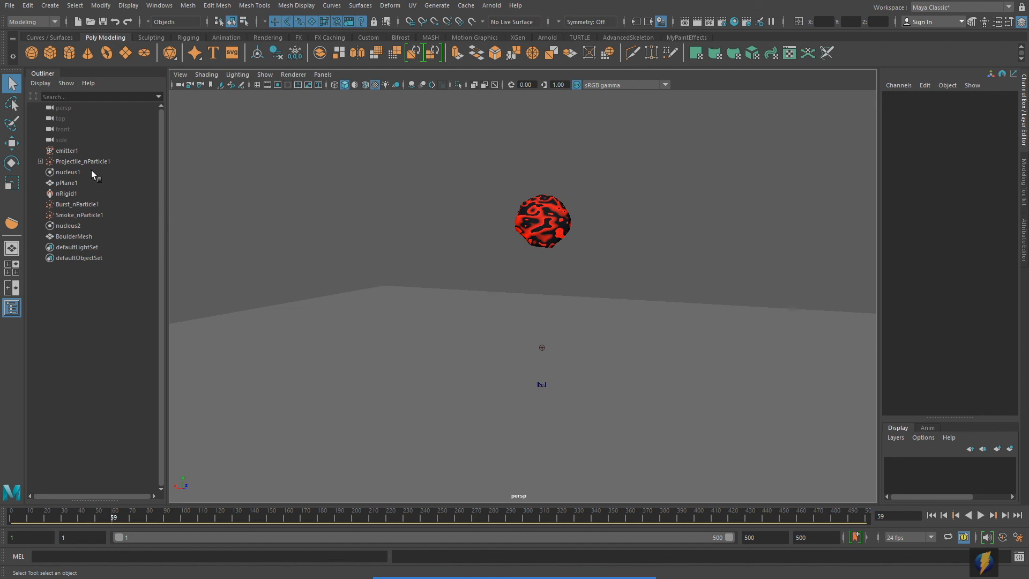
{"action": "left_click_drag", "start_coordinate": [433, 325], "coordinate": [439, 322], "text": "alt"}
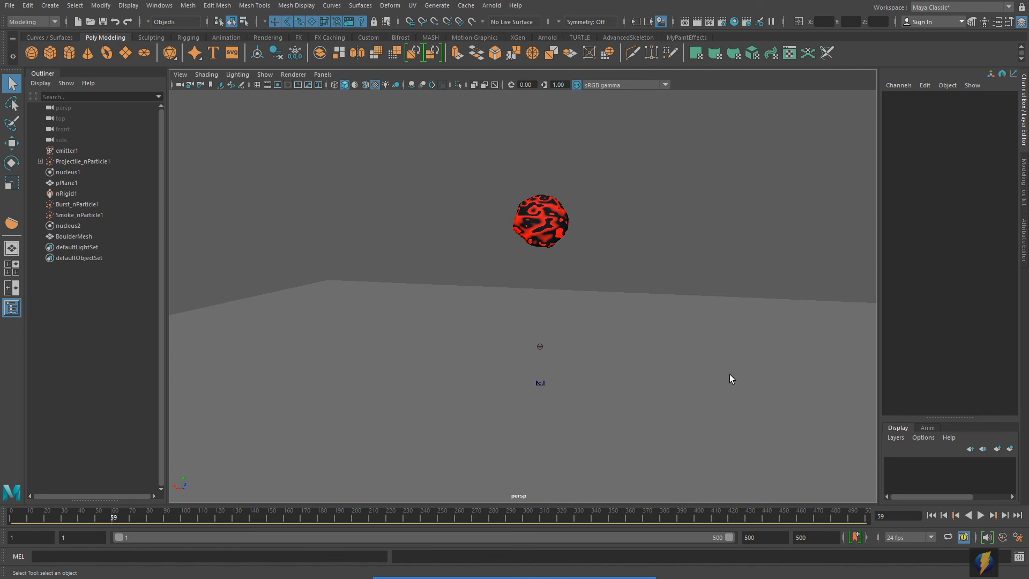
{"action": "left_click", "coordinate": [83, 162]}
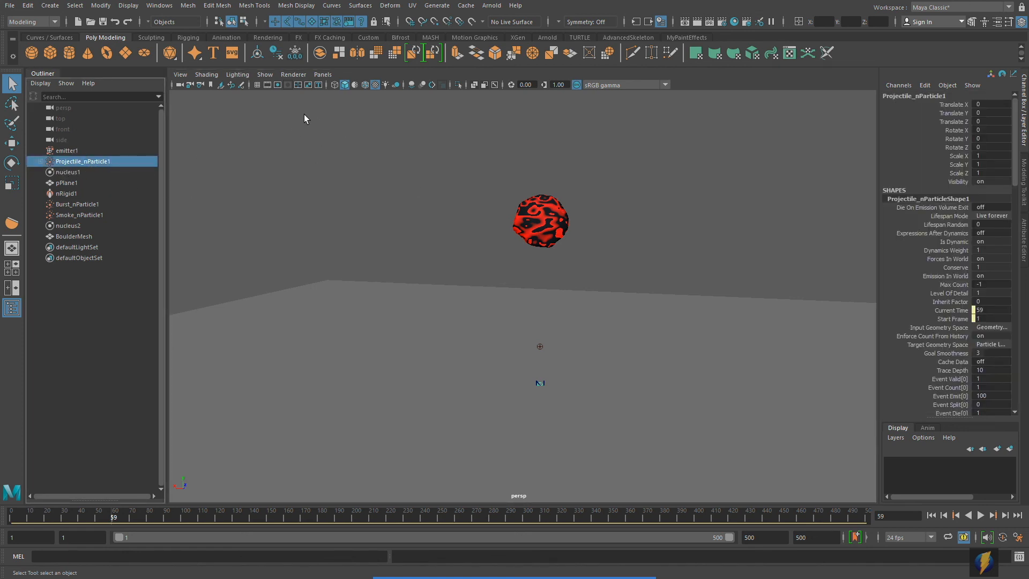
- In the FX menu set, create an nParticles Instancer and add BoulderMesh to instancer1
{"action": "left_click", "coordinate": [54, 22]}
{"action": "left_click", "coordinate": [32, 66]}
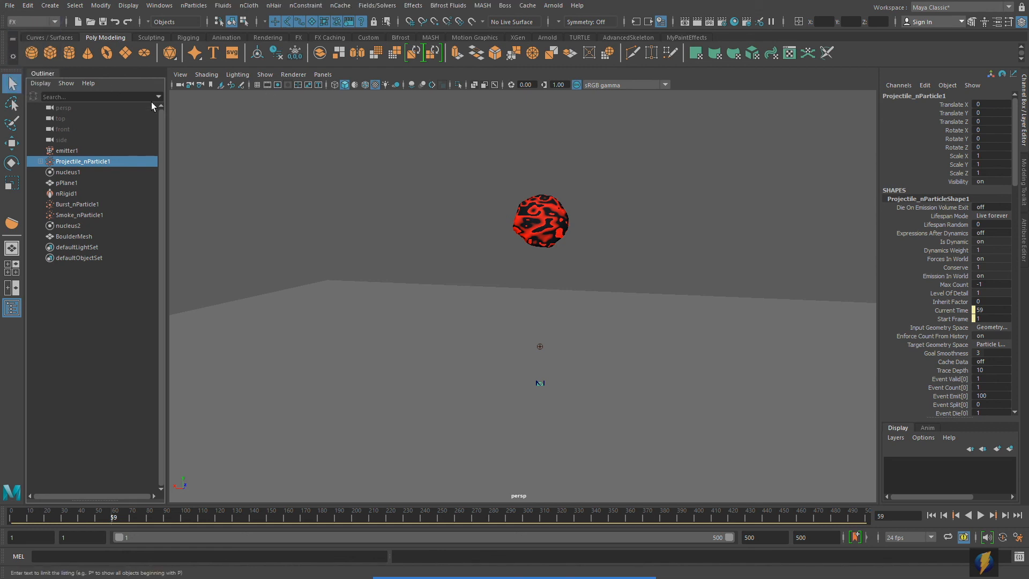
{"action": "left_click", "coordinate": [194, 5]}
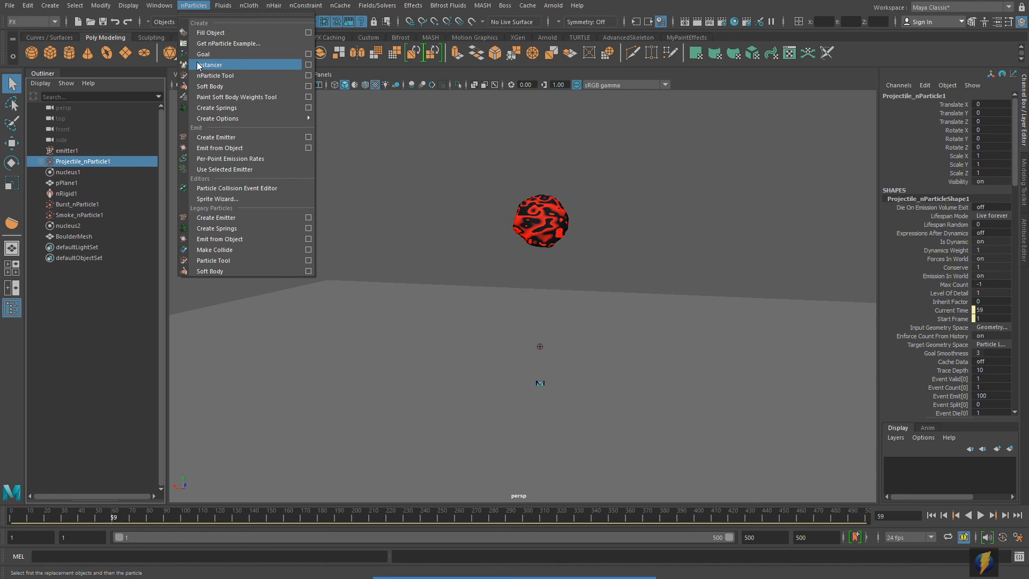
{"action": "left_click", "coordinate": [266, 64]}
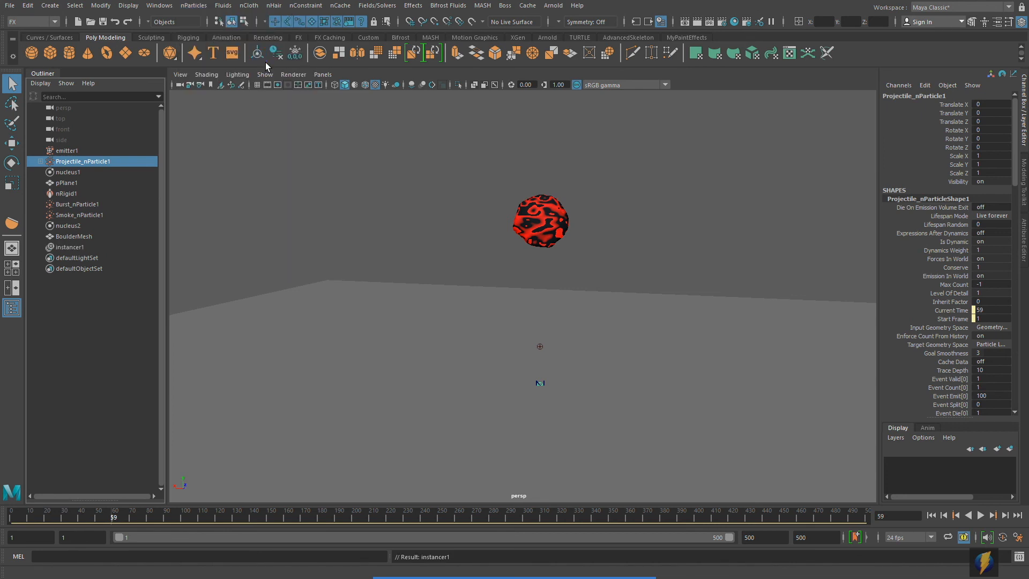
{"action": "left_click", "coordinate": [553, 226]}
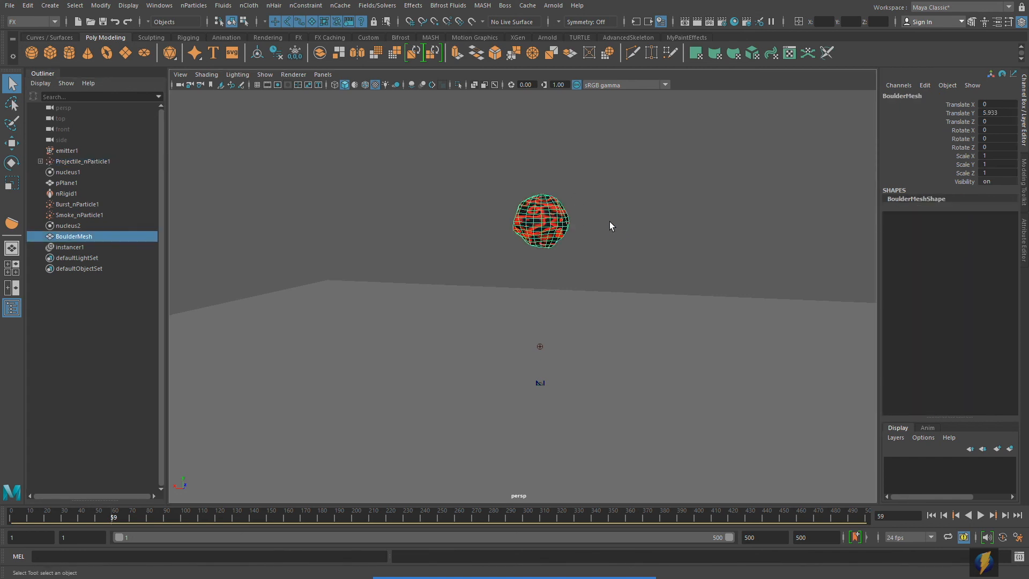
{"action": "left_click", "coordinate": [71, 247], "text": "ctrl"}
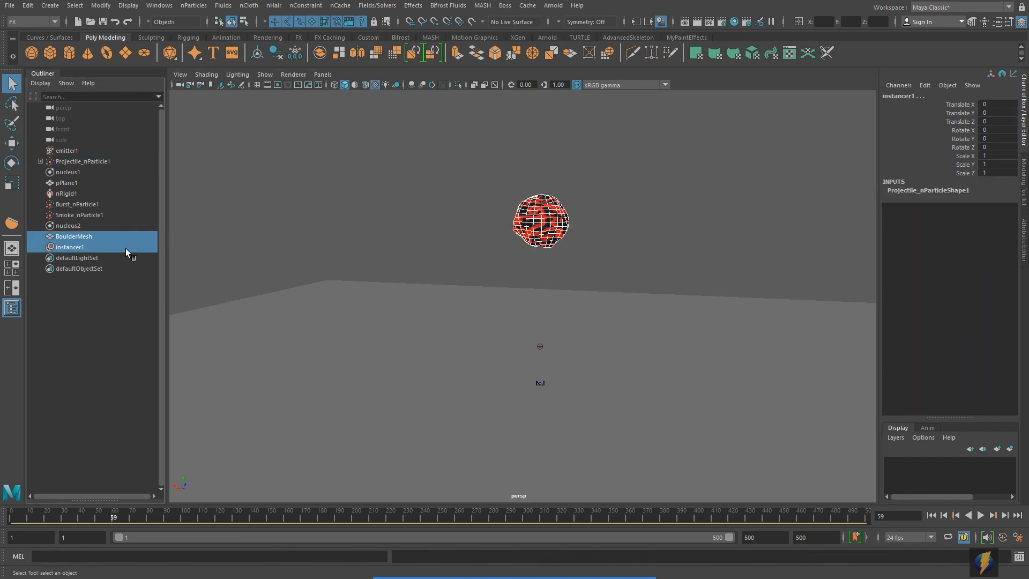
{"action": "left_click", "coordinate": [1024, 251]}
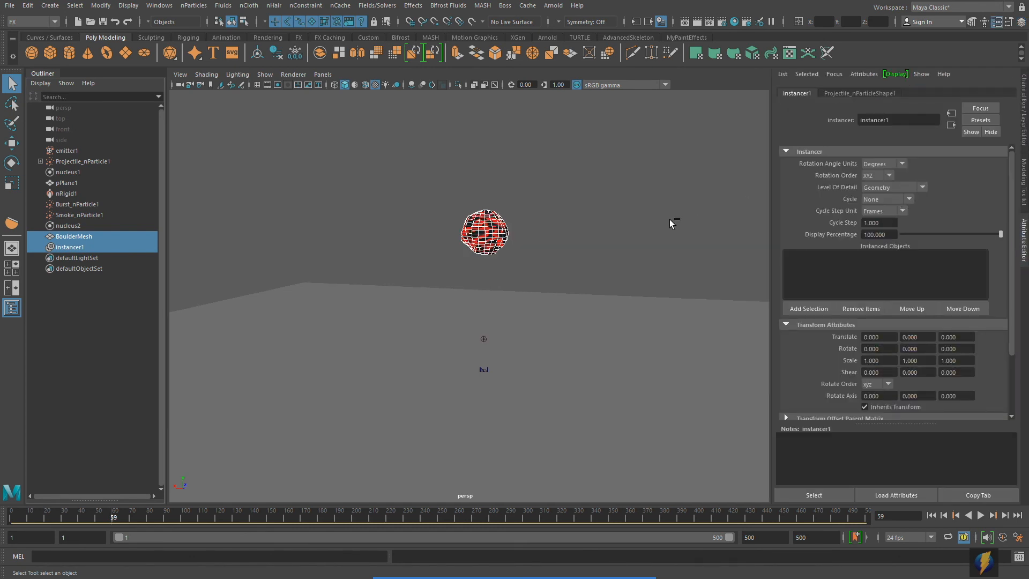
{"action": "left_click", "coordinate": [804, 309]}
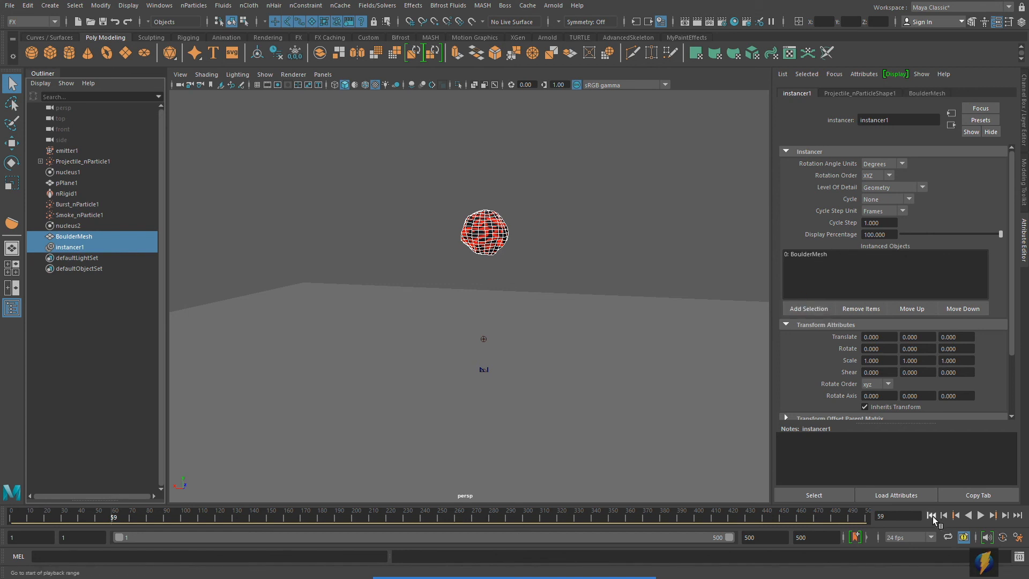
- Play, rewind and replay the simulation to check the instanced boulders
{"action": "left_click", "coordinate": [981, 515]}
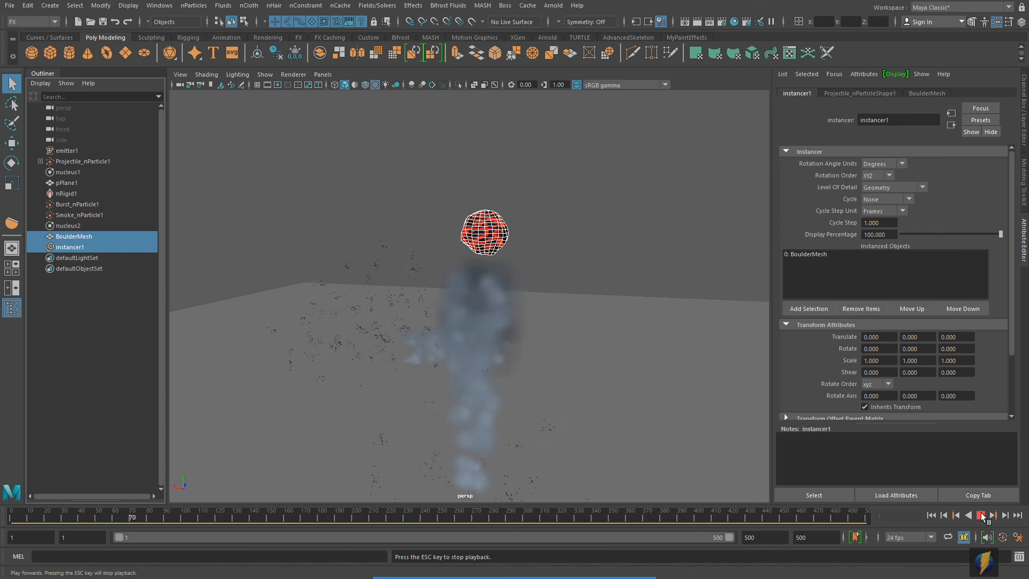
{"action": "left_click", "coordinate": [981, 515]}
{"action": "left_click", "coordinate": [931, 516]}
{"action": "left_click", "coordinate": [581, 266]}
{"action": "left_click_drag", "start_coordinate": [511, 315], "coordinate": [536, 276], "text": "alt"}
{"action": "left_click", "coordinate": [981, 515]}
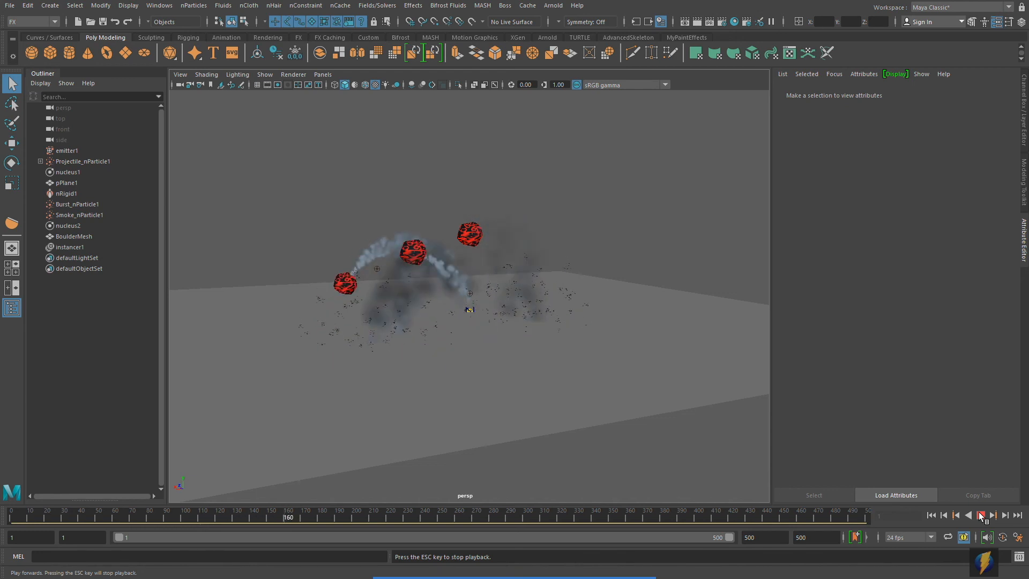
- Stop playback, select the original BoulderMesh, and scale it down uniformly to 0.357
{"action": "key", "text": "Escape"}
{"action": "right_click_drag", "start_coordinate": [513, 339], "coordinate": [664, 328], "text": "alt"}
{"action": "left_click", "coordinate": [476, 154]}
{"action": "middle_click_drag", "start_coordinate": [496, 157], "coordinate": [585, 226], "text": "alt"}
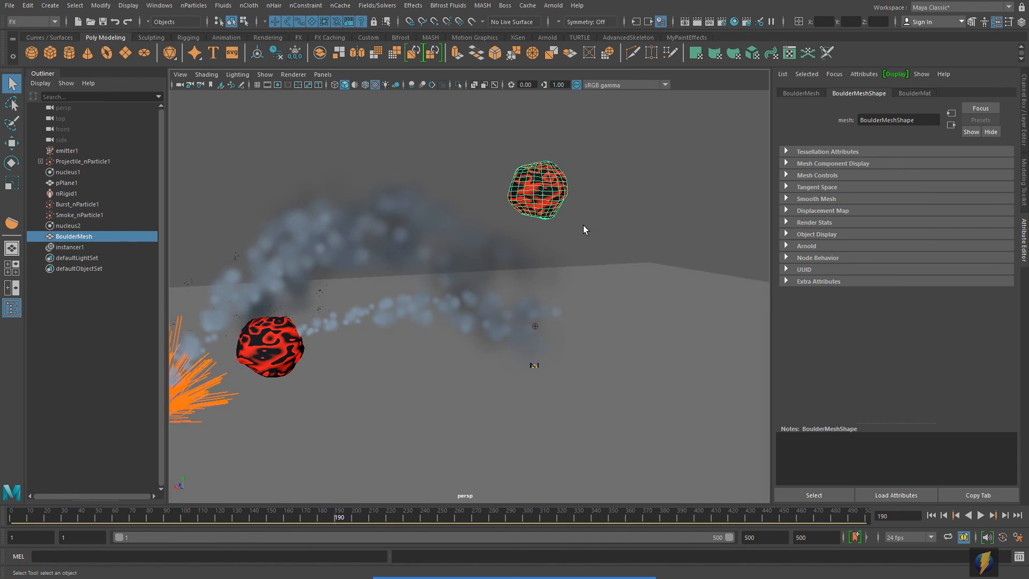
{"action": "key", "text": "r"}
{"action": "left_click_drag", "start_coordinate": [538, 191], "coordinate": [508, 194]}
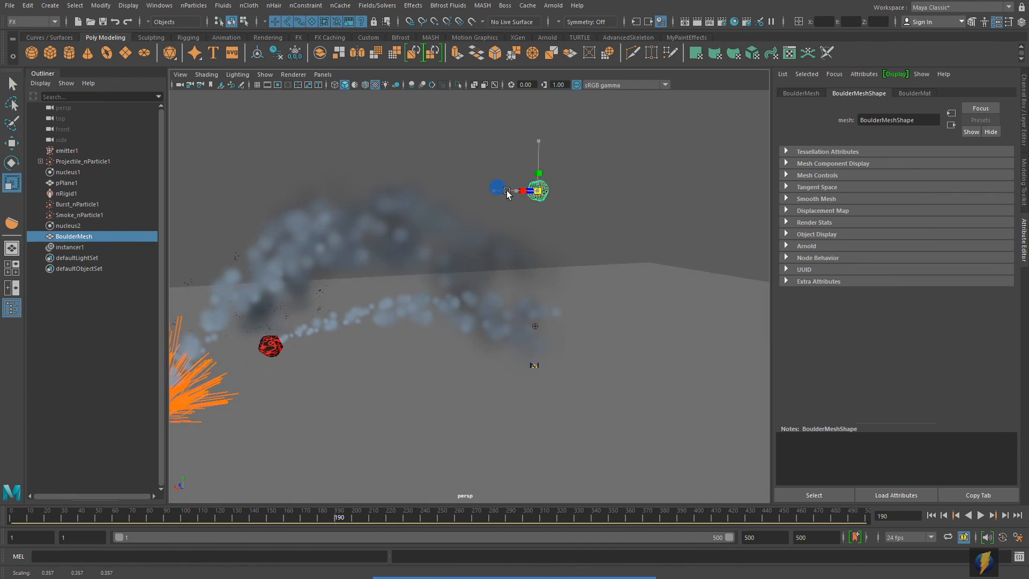
{"action": "scroll", "coordinate": [570, 293], "scroll_direction": "down", "scroll_amount": 6}
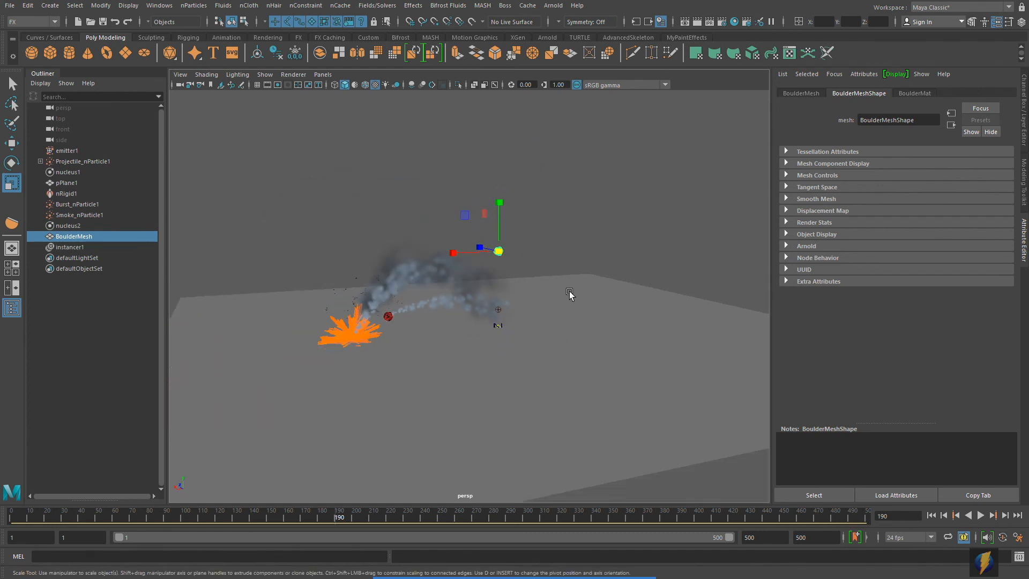
{"action": "scroll", "coordinate": [575, 300], "scroll_direction": "up", "scroll_amount": 3}
{"action": "left_click_drag", "start_coordinate": [575, 300], "coordinate": [584, 301], "text": "alt"}
- Set BoulderMesh's Visibility to 0, deselect it, and rewind to frame 1
{"action": "left_click", "coordinate": [1023, 113]}
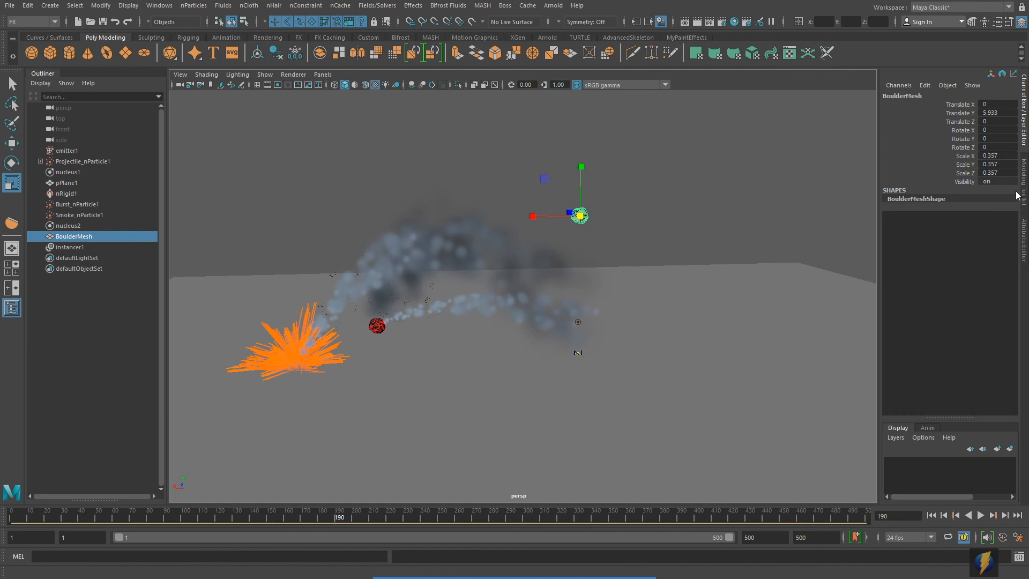
{"action": "double_click", "coordinate": [991, 182]}
{"action": "key", "text": "Return"}
{"action": "left_click", "coordinate": [711, 207]}
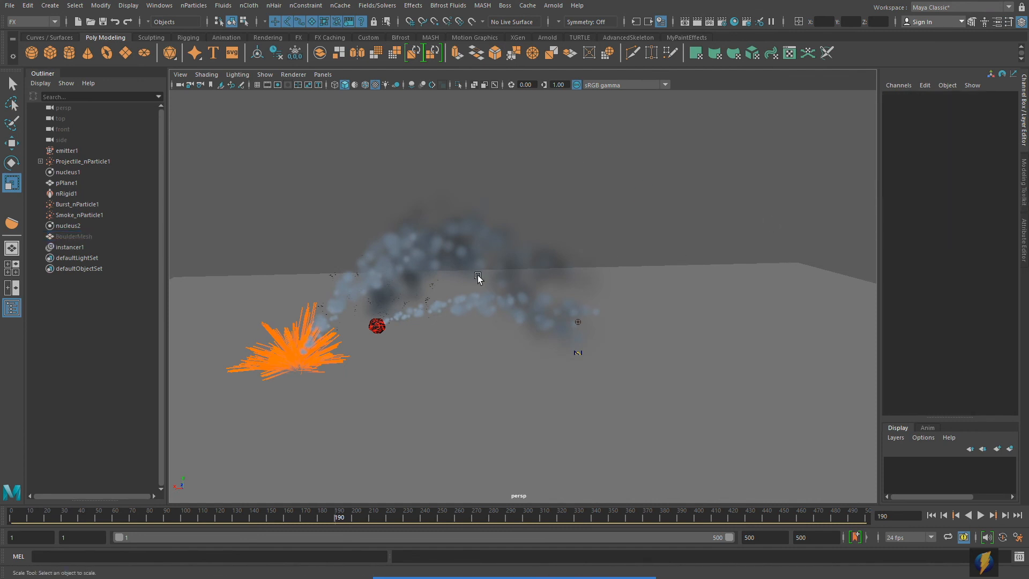
{"action": "left_click", "coordinate": [931, 515]}
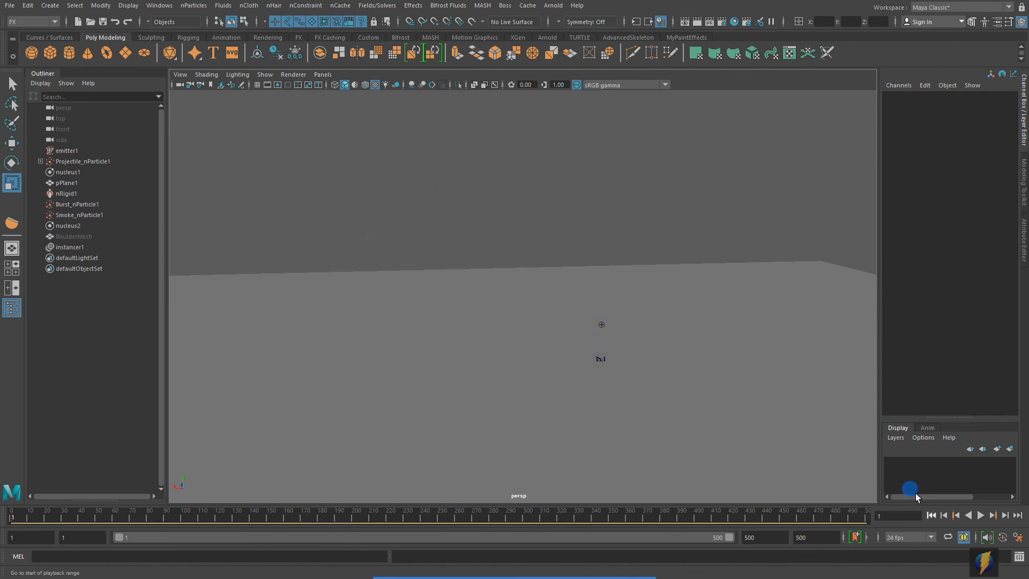
{"action": "middle_click_drag", "start_coordinate": [619, 357], "coordinate": [572, 348], "text": "alt"}
{"action": "right_click_drag", "start_coordinate": [642, 337], "coordinate": [572, 327], "text": "alt"}
{"action": "middle_click_drag", "start_coordinate": [556, 324], "coordinate": [531, 322], "text": "alt"}
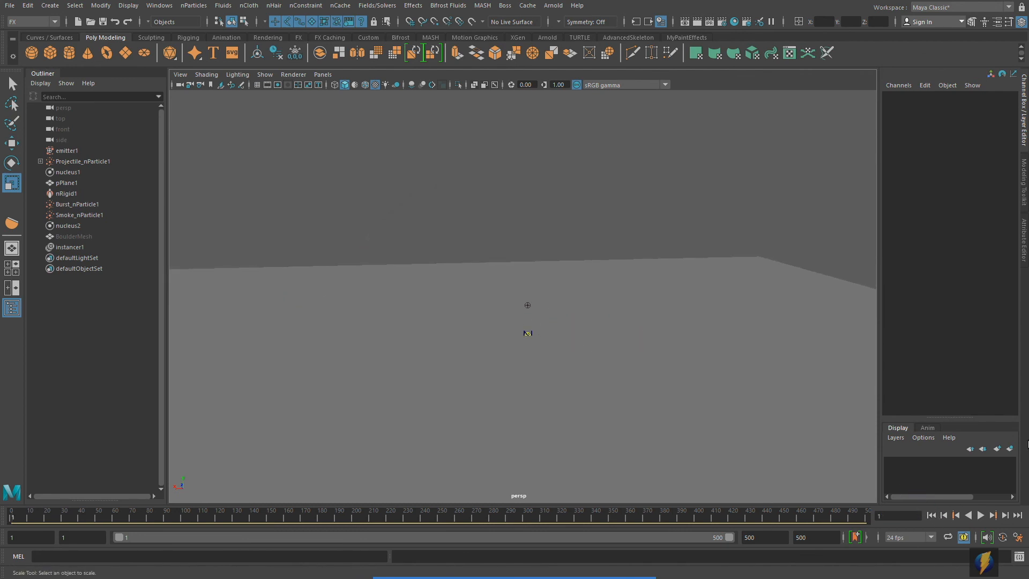
- Play the simulation to watch the smaller boulders and smoke, stopping at frame 107
{"action": "left_click", "coordinate": [981, 515]}
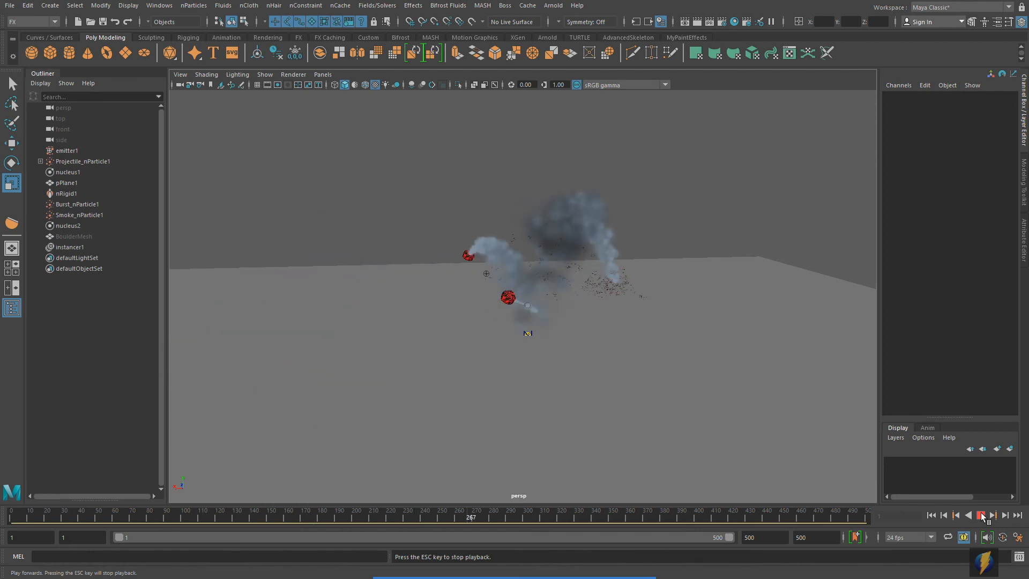
{"action": "right_click_drag", "start_coordinate": [469, 362], "coordinate": [574, 356], "text": "alt"}
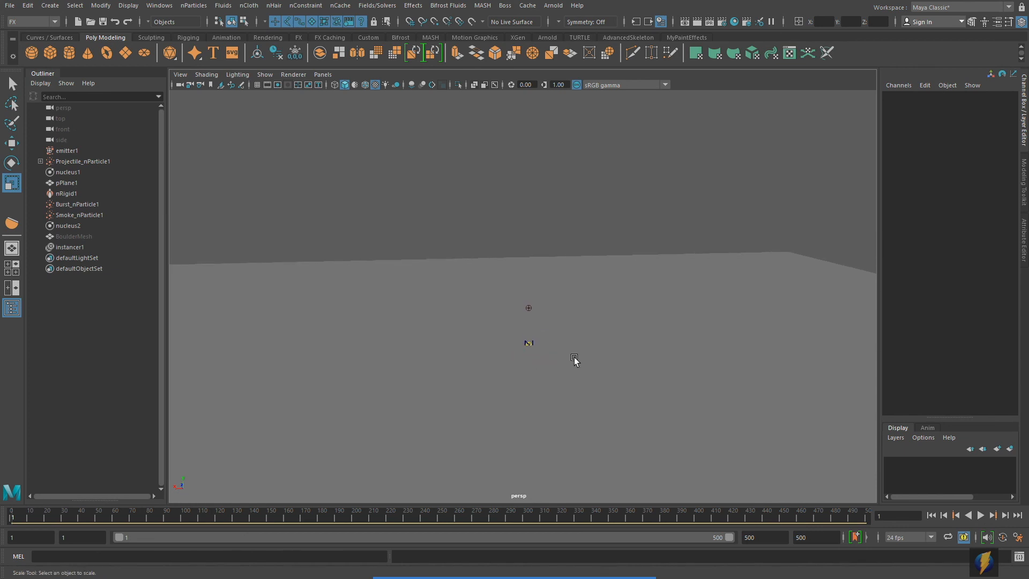
{"action": "middle_click_drag", "start_coordinate": [574, 356], "coordinate": [550, 389], "text": "alt"}
{"action": "left_click", "coordinate": [981, 516]}
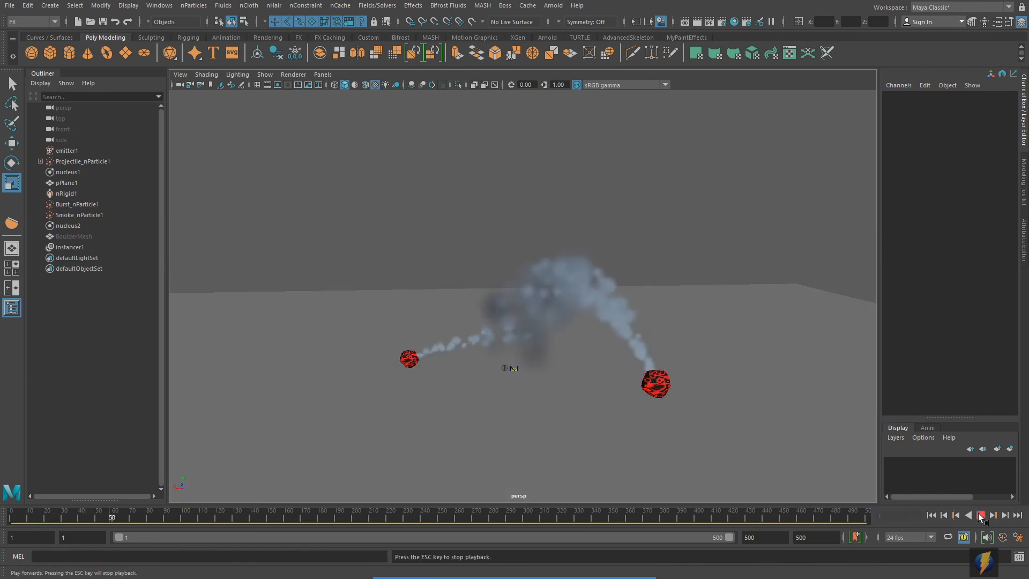
{"action": "left_click", "coordinate": [980, 516]}
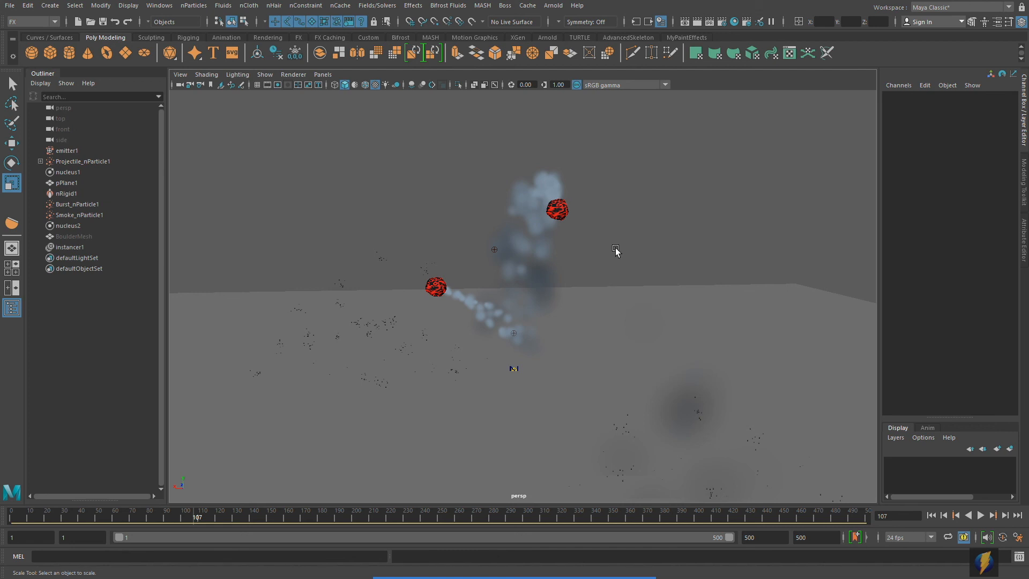
- Select the Projectile_nParticle1 particles and orbit around them
{"action": "left_click", "coordinate": [197, 7]}
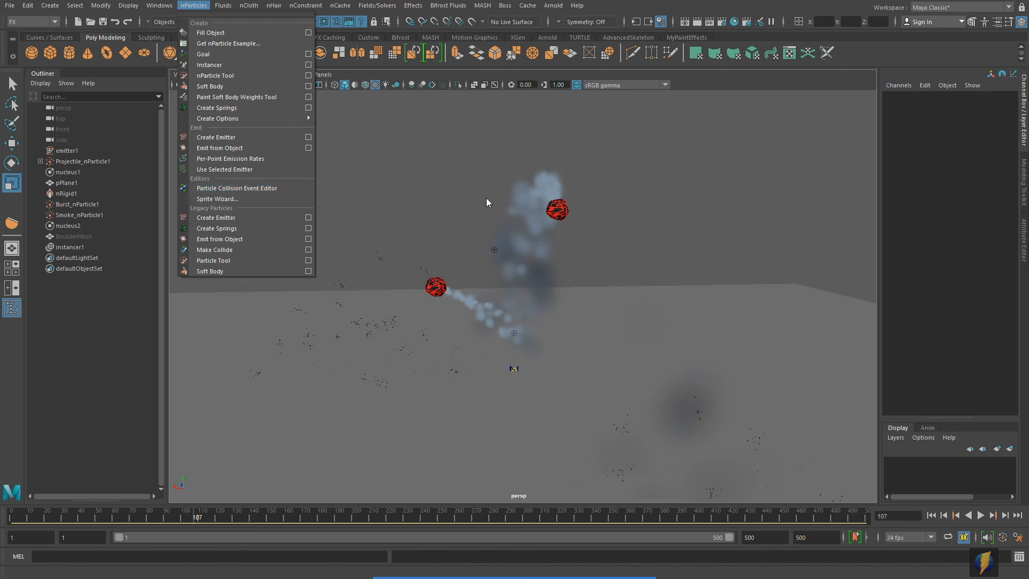
{"action": "left_click", "coordinate": [676, 192]}
{"action": "left_click", "coordinate": [559, 214]}
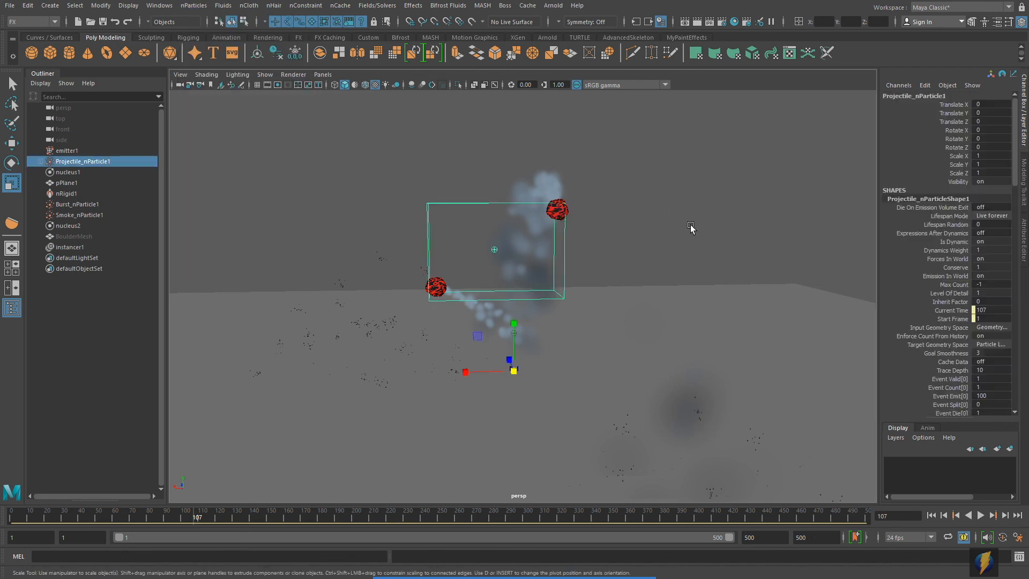
{"action": "left_click_drag", "start_coordinate": [558, 246], "coordinate": [625, 251], "text": "alt"}
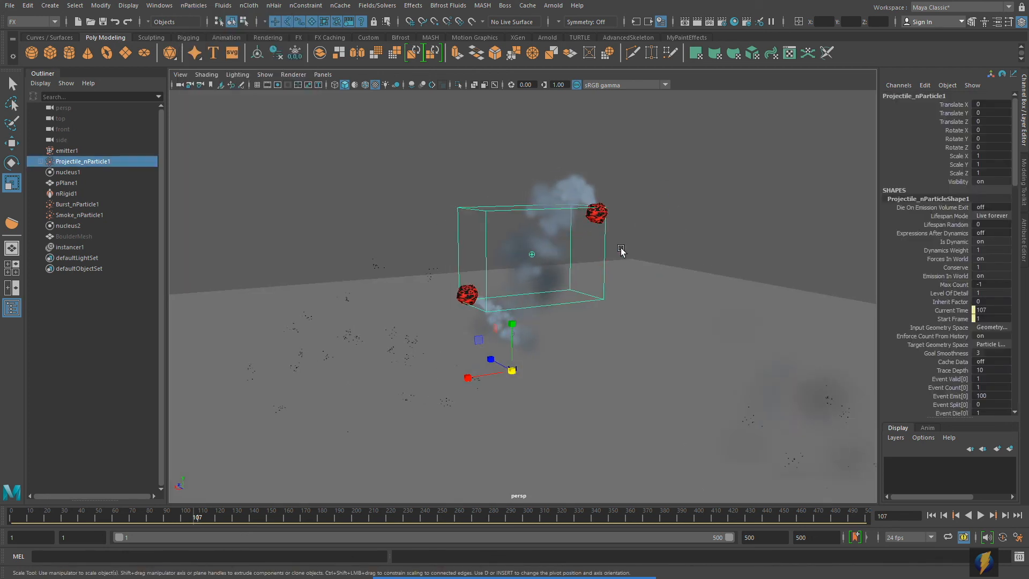